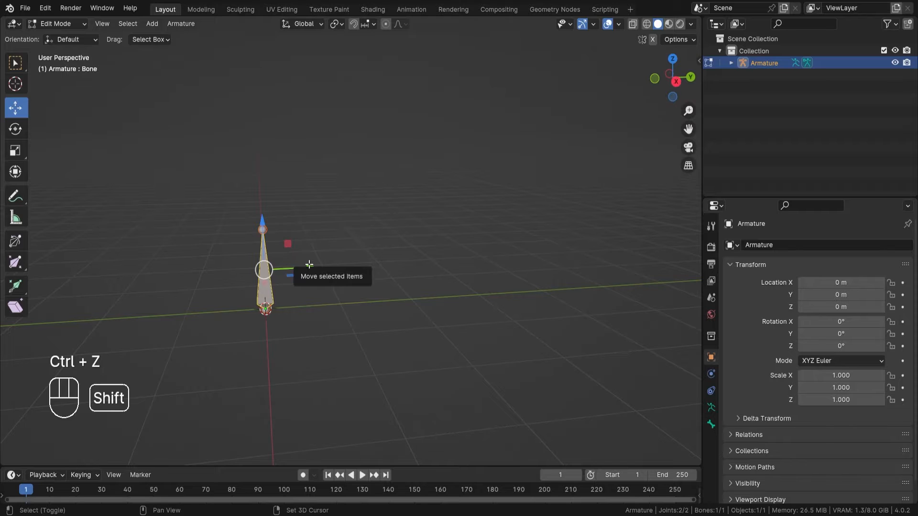
Duplicate the bone about 1 m along the Y axis, switch the armature to Pose Mode and save the file.
{"action": "key", "text": "shift+d"}
{"action": "key", "text": "y"}
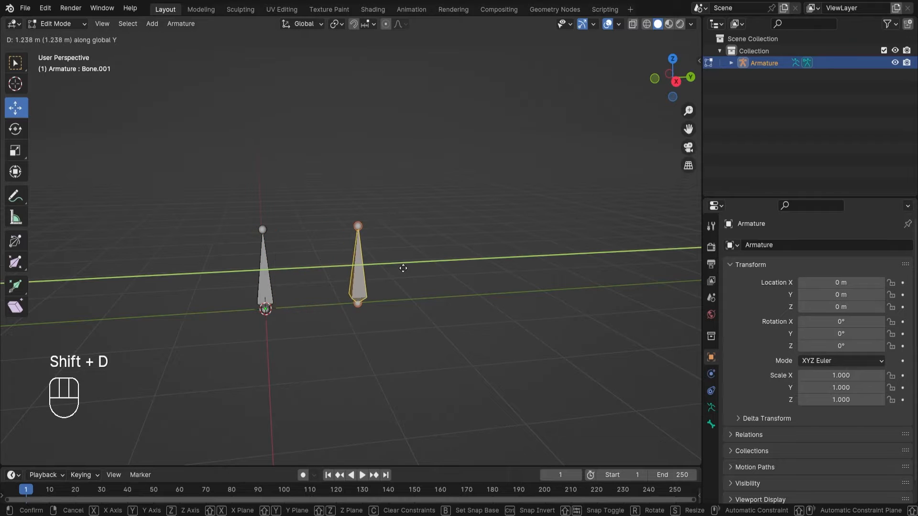
{"action": "key", "text": "ctrl"}
{"action": "left_click", "coordinate": [394, 271]}
{"action": "middle_click_drag", "start_coordinate": [359, 267], "coordinate": [398, 279]}
{"action": "key", "text": "ctrl+Tab"}
{"action": "key", "text": "ctrl+s"}
Show the armature's bone names and its bone axes at position 0.5 in the viewport.
{"action": "left_click", "coordinate": [712, 409]}
{"action": "scroll", "coordinate": [793, 411], "scroll_direction": "down", "scroll_amount": 5}
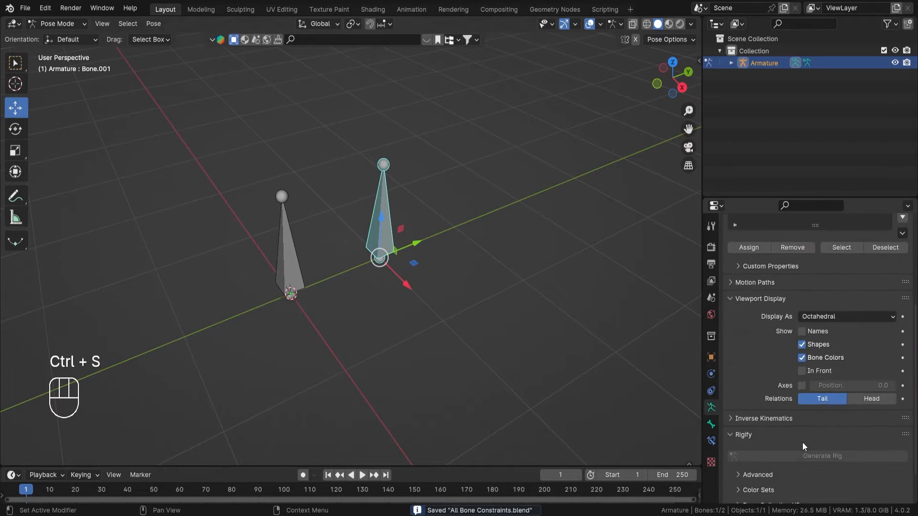
{"action": "middle_click_drag", "start_coordinate": [422, 215], "coordinate": [438, 271], "text": "shift"}
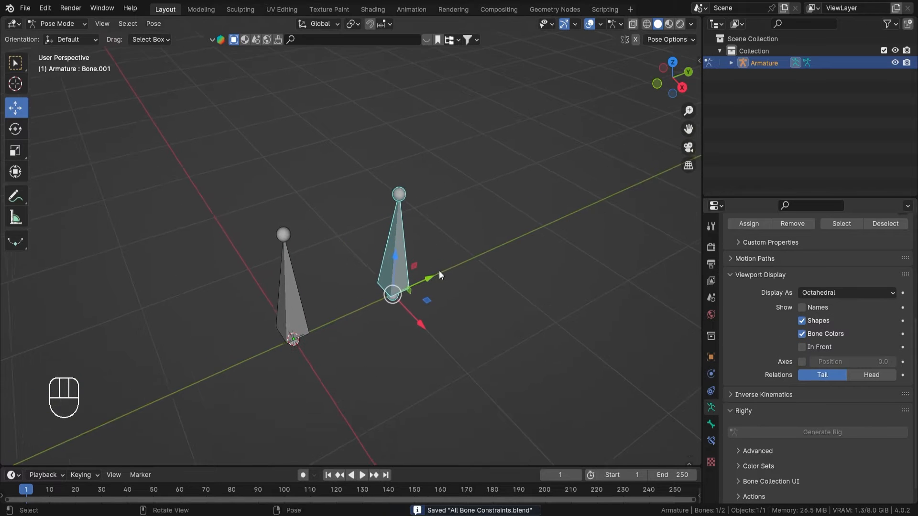
{"action": "left_click", "coordinate": [802, 310]}
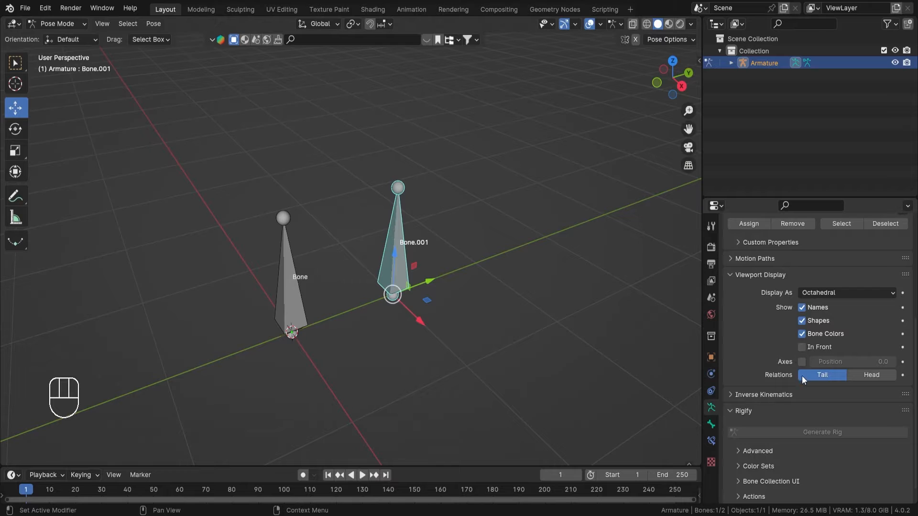
{"action": "left_click", "coordinate": [802, 362]}
{"action": "left_click_drag", "start_coordinate": [823, 362], "coordinate": [853, 362], "text": "ctrl"}
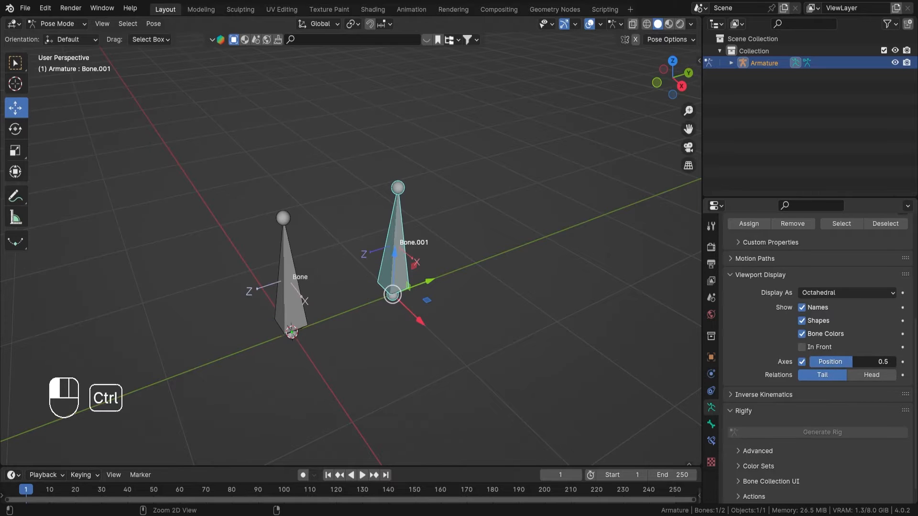
Switch the viewport to wireframe shading, save the file and examine the local axes of both bones.
{"action": "key", "text": "z"}
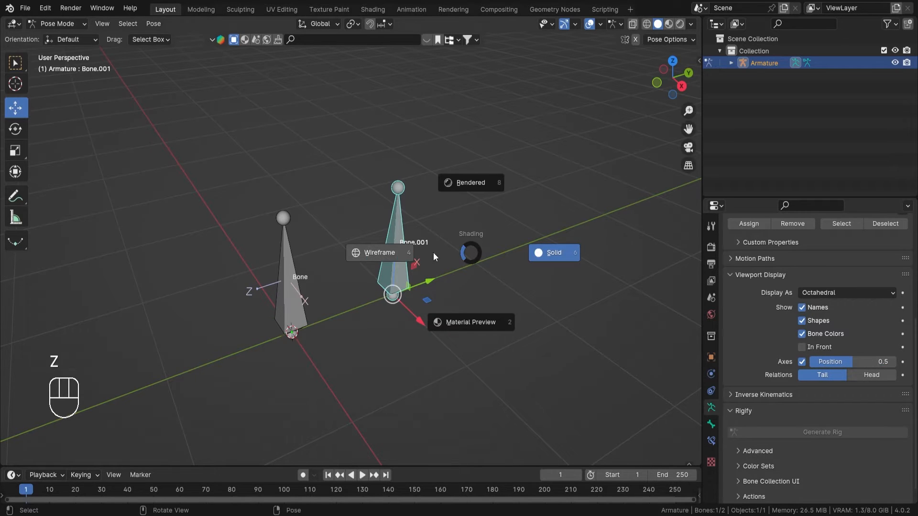
{"action": "left_click", "coordinate": [380, 252]}
{"action": "key", "text": "ctrl+s"}
{"action": "mouse_move", "coordinate": [510, 261]}
{"action": "middle_mouse_down"}
{"action": "mouse_move", "coordinate": [422, 233]}
{"action": "mouse_move", "coordinate": [421, 277]}
{"action": "mouse_move", "coordinate": [419, 245]}
{"action": "middle_mouse_up"}
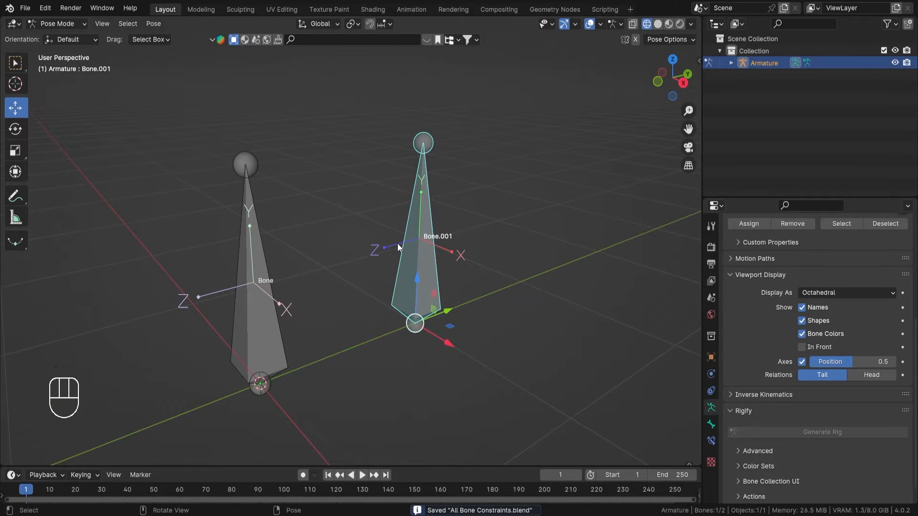
{"action": "left_click", "coordinate": [262, 337]}
{"action": "left_click", "coordinate": [425, 279]}
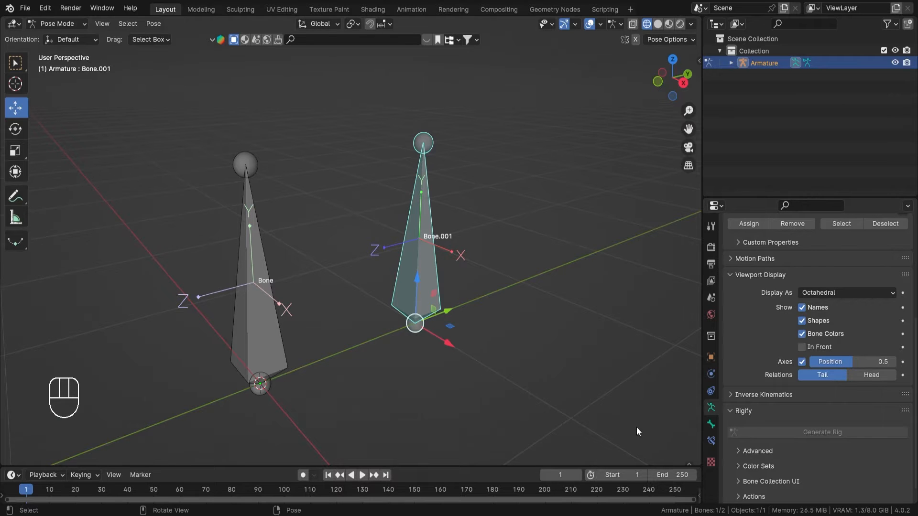
Return the armature to Object Mode with solid viewport shading and save the file.
{"action": "scroll", "coordinate": [664, 419], "scroll_direction": "down", "scroll_amount": 5}
{"action": "key", "text": "ctrl+Tab"}
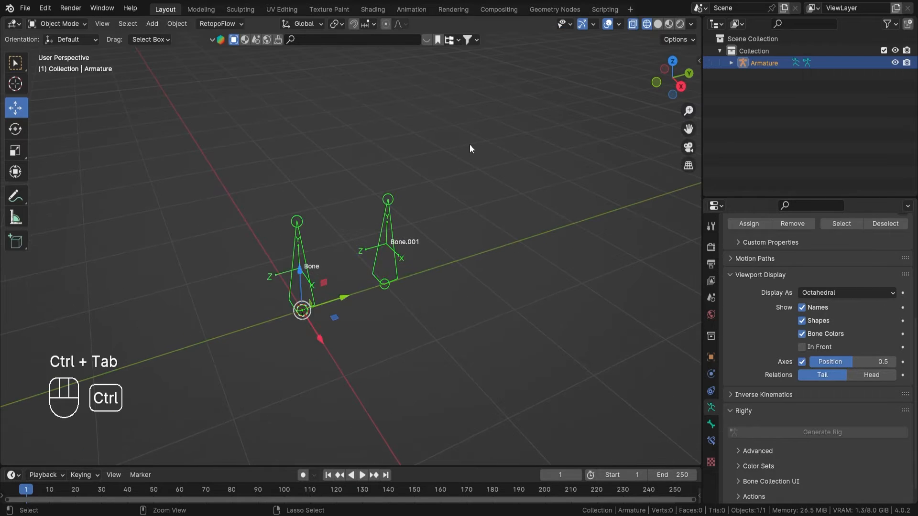
{"action": "key", "text": "z"}
{"action": "key", "text": "ctrl+s"}
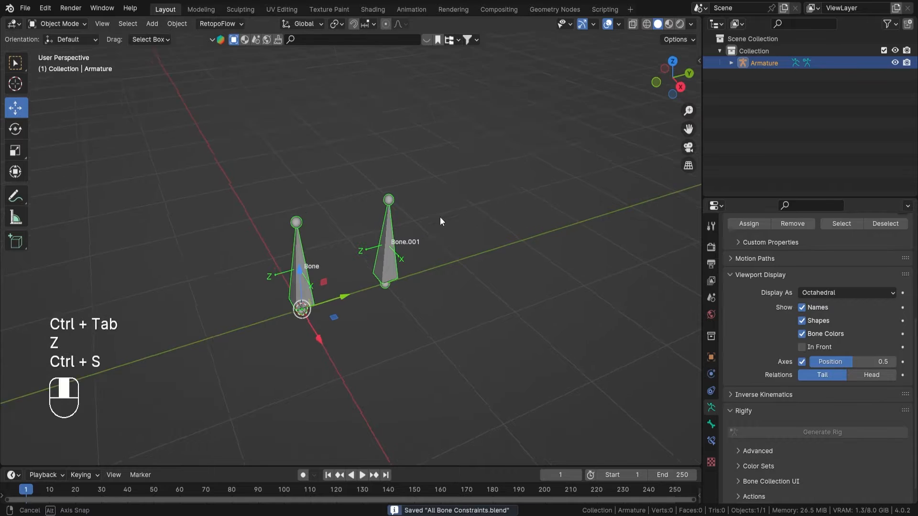
Add a Bezier circle around the first bone at the world origin.
{"action": "middle_click_drag", "start_coordinate": [440, 217], "coordinate": [355, 238]}
{"action": "key", "text": "shift+a"}
{"action": "mouse_move", "coordinate": [338, 156]}
{"action": "left_click", "coordinate": [401, 171]}
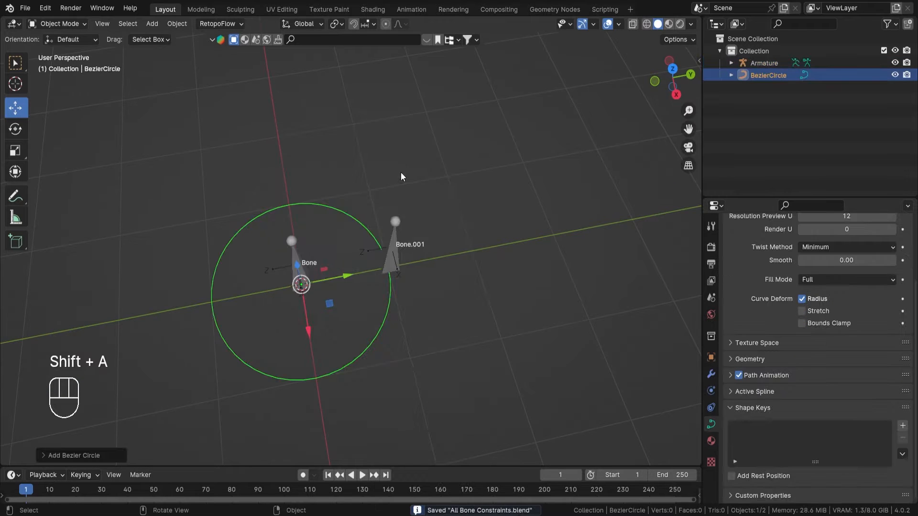
{"action": "middle_click_drag", "start_coordinate": [444, 233], "coordinate": [441, 233]}
{"action": "middle_click_drag", "start_coordinate": [365, 239], "coordinate": [408, 232], "text": "shift"}
{"action": "middle_click_drag", "start_coordinate": [419, 224], "coordinate": [420, 161]}
{"action": "middle_click_drag", "start_coordinate": [414, 285], "coordinate": [424, 253], "text": "ctrl"}
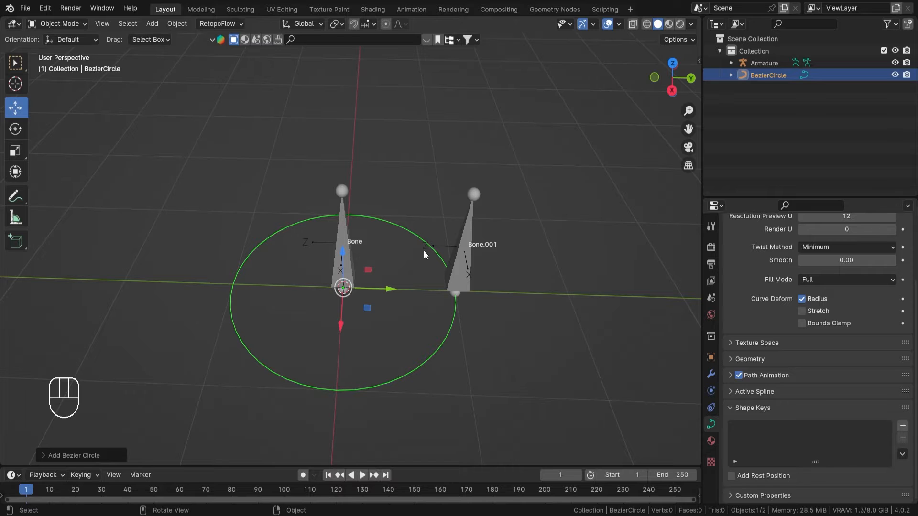
Put the armature in Pose Mode and add a Limit Distance bone constraint to Bone.001.
{"action": "left_click", "coordinate": [466, 262]}
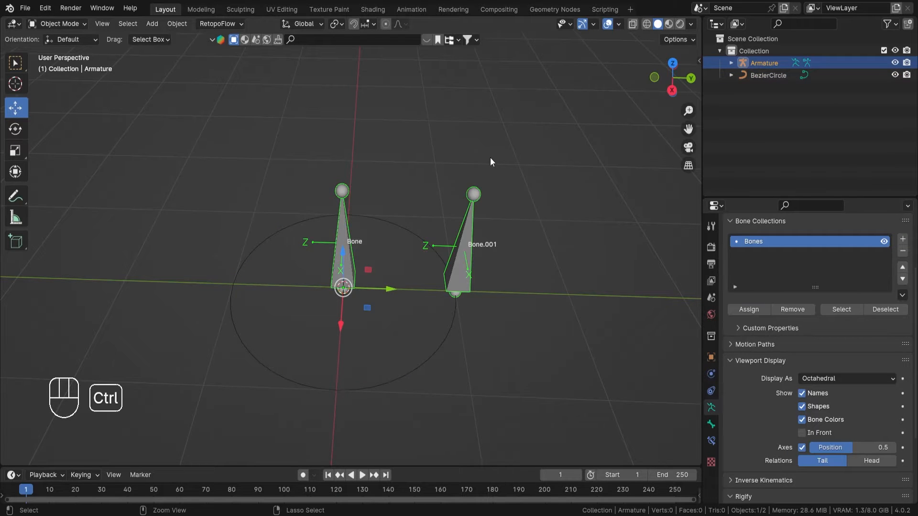
{"action": "key", "text": "ctrl+Tab"}
{"action": "middle_click_drag", "start_coordinate": [341, 248], "coordinate": [602, 335]}
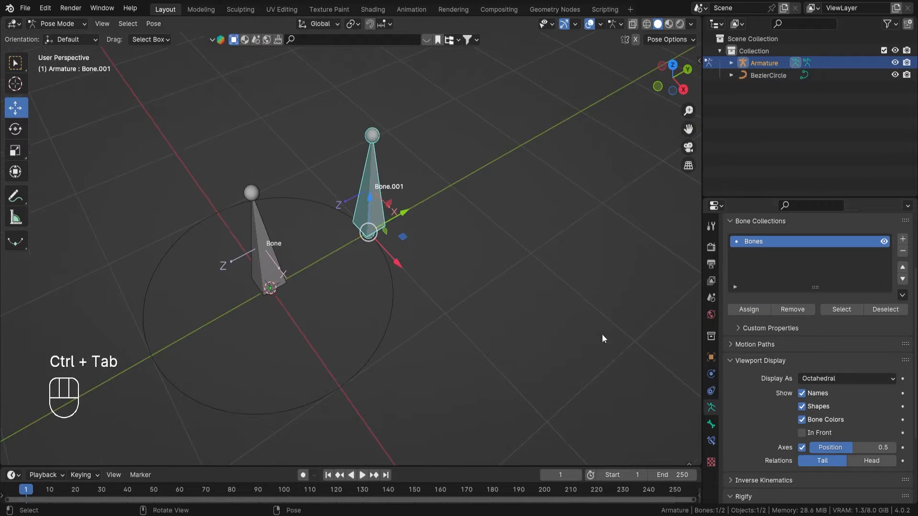
{"action": "left_click", "coordinate": [711, 440]}
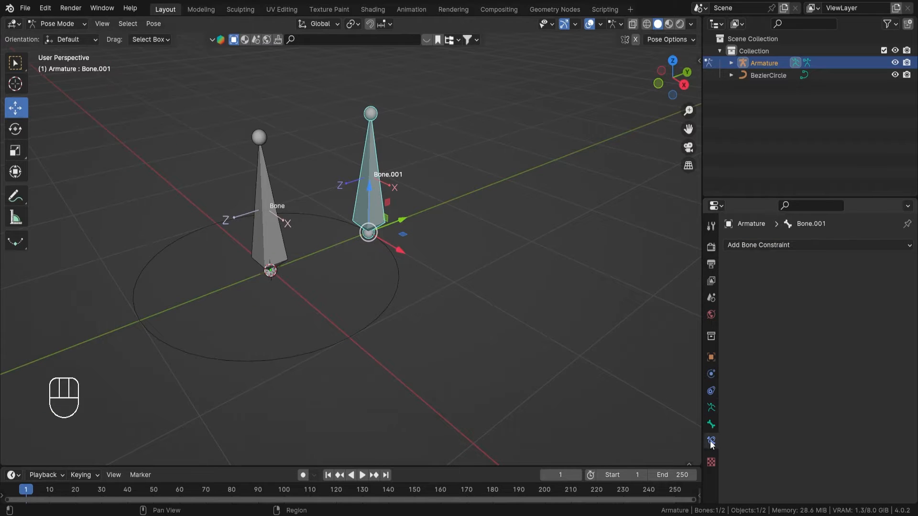
{"action": "left_click", "coordinate": [782, 244]}
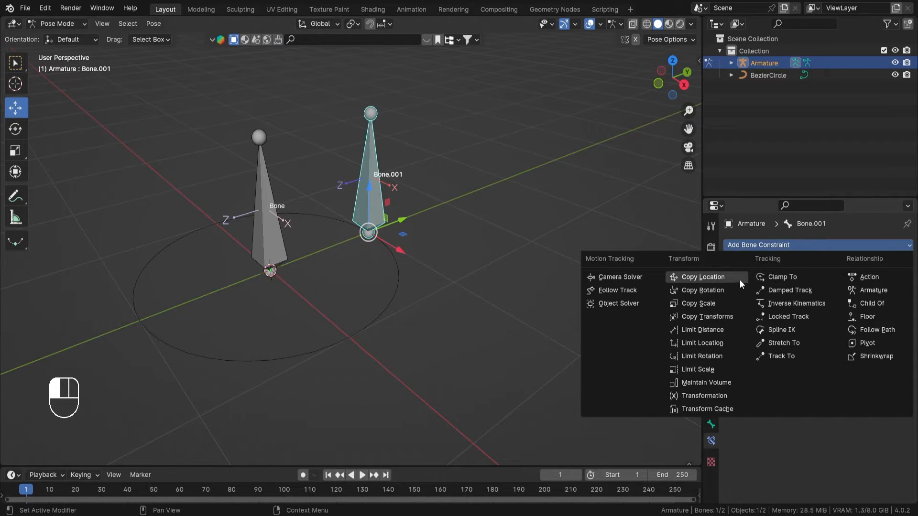
{"action": "left_click", "coordinate": [705, 329]}
{"action": "middle_click_drag", "start_coordinate": [486, 298], "coordinate": [420, 269]}
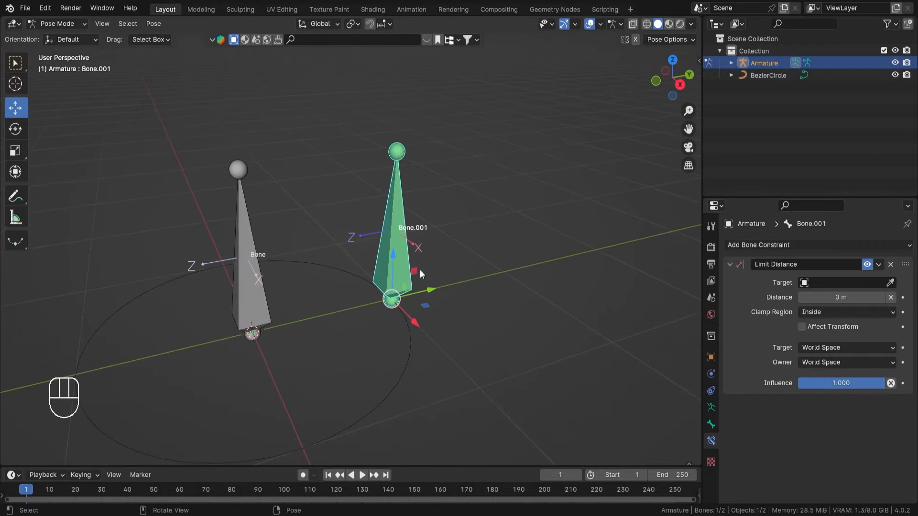
Set the Limit Distance constraint's target to Armature and its target bone to Bone.
{"action": "left_click", "coordinate": [890, 284]}
{"action": "left_click", "coordinate": [246, 278]}
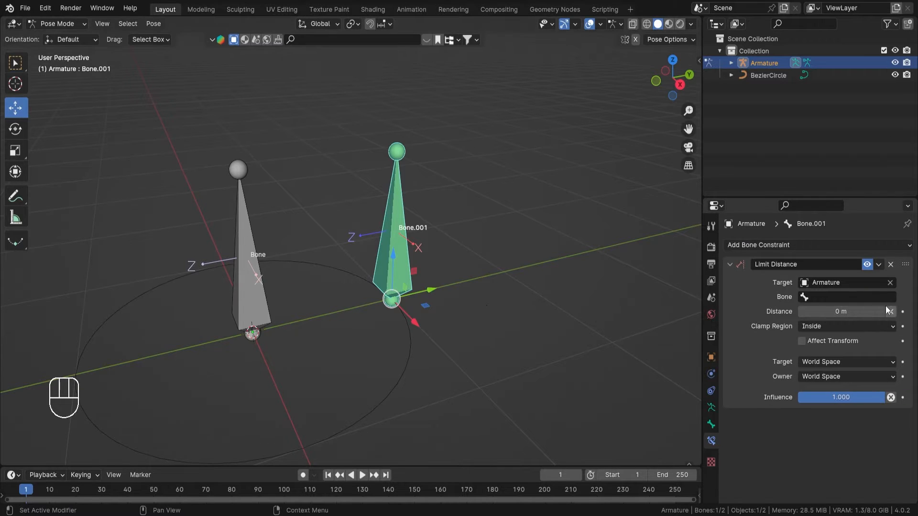
{"action": "left_click", "coordinate": [846, 297]}
{"action": "left_click", "coordinate": [809, 314]}
{"action": "mouse_move", "coordinate": [509, 244]}
{"action": "middle_mouse_down", "text": "shift"}
{"action": "mouse_move", "coordinate": [524, 250]}
{"action": "mouse_move", "coordinate": [504, 254]}
{"action": "middle_mouse_up", "text": "shift"}
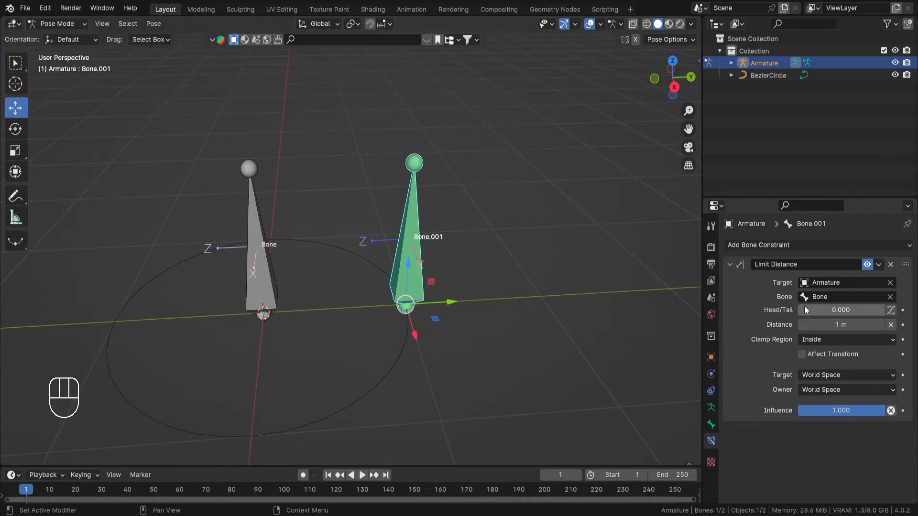
Test the distance limit from the top view by moving Bone.001 beyond and inside the circle, cancelling each move.
{"action": "middle_click_drag", "start_coordinate": [472, 231], "coordinate": [483, 297]}
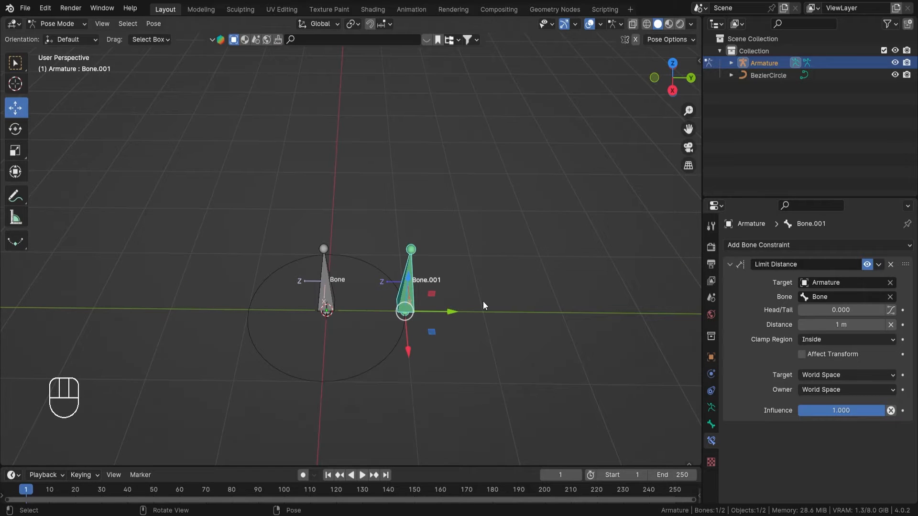
{"action": "key", "text": "g"}
{"action": "right_click", "coordinate": [472, 291]}
{"action": "left_click", "coordinate": [675, 68]}
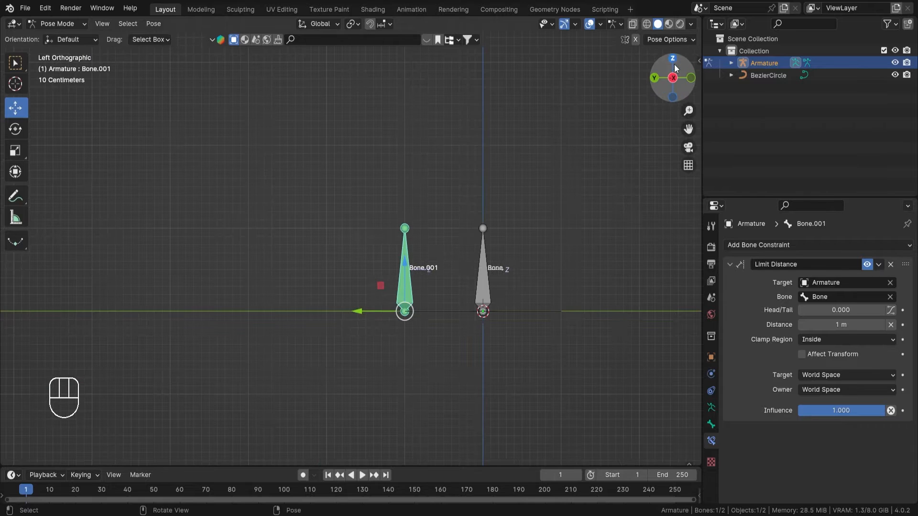
{"action": "left_click", "coordinate": [673, 57]}
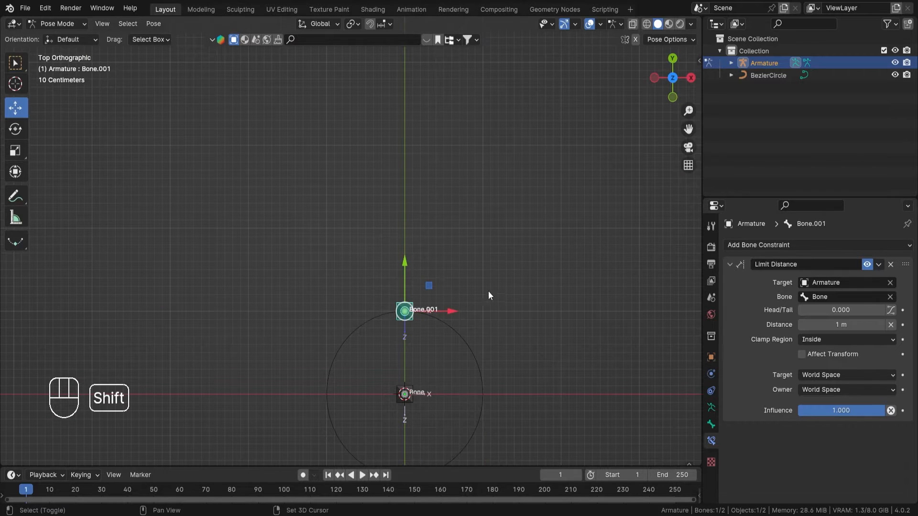
{"action": "middle_click_drag", "start_coordinate": [489, 292], "coordinate": [415, 254], "text": "shift"}
{"action": "scroll", "coordinate": [450, 194], "scroll_direction": "up", "scroll_amount": 2}
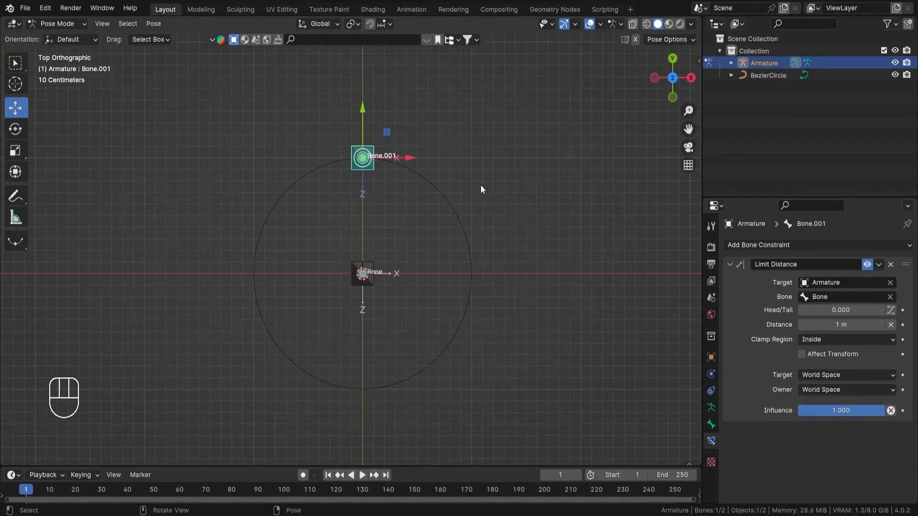
{"action": "key", "text": "g"}
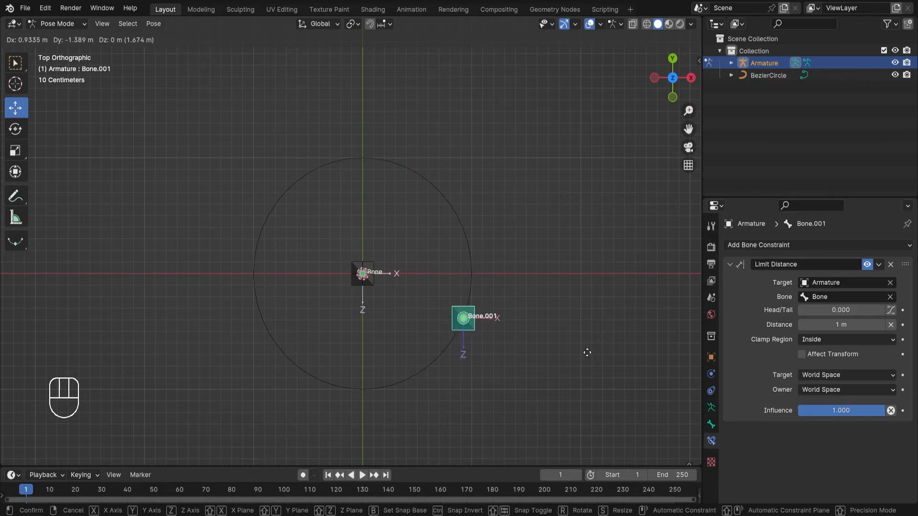
{"action": "left_click", "coordinate": [559, 217]}
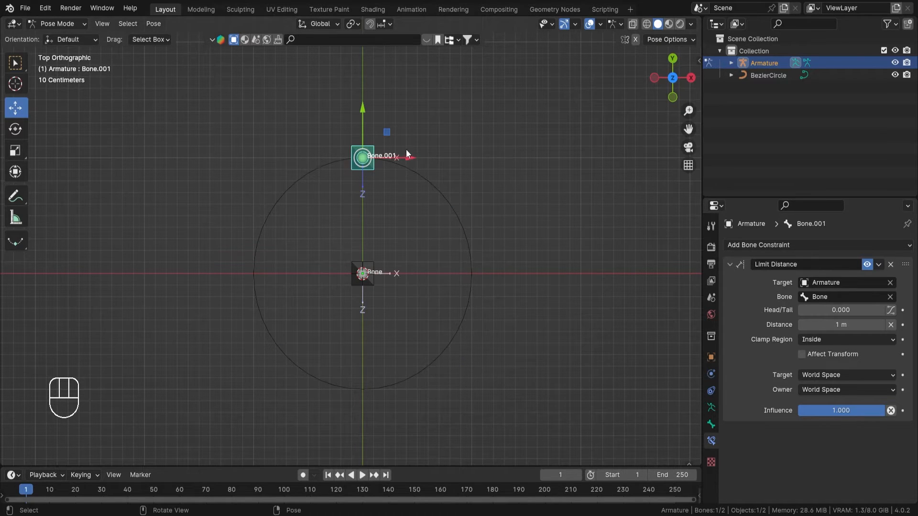
{"action": "key", "text": "g"}
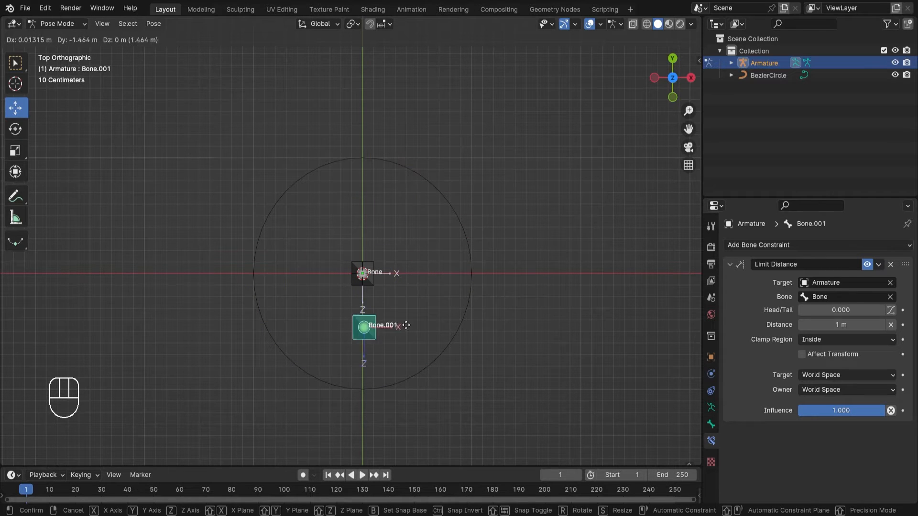
{"action": "key", "text": "Escape"}
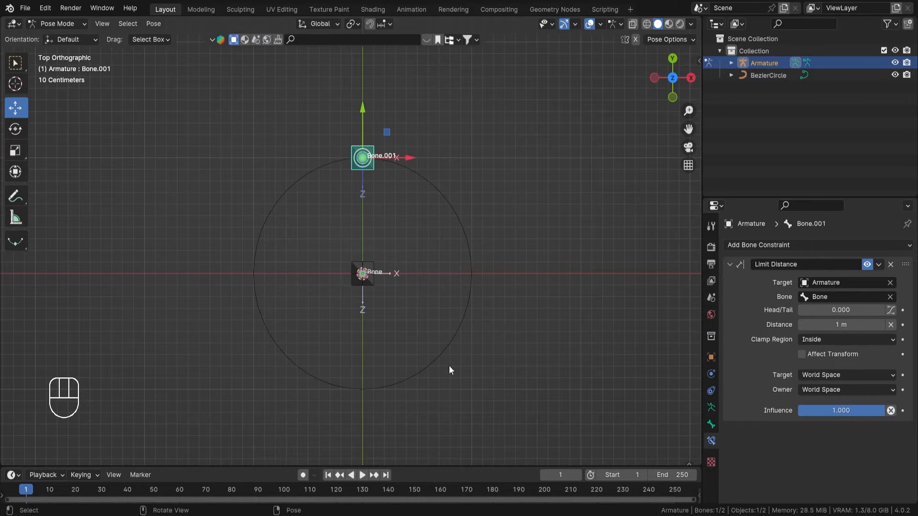
Try moving Bone.001 well past the circle once more from the top view and cancel the move.
{"action": "middle_click_drag", "start_coordinate": [450, 370], "coordinate": [448, 270]}
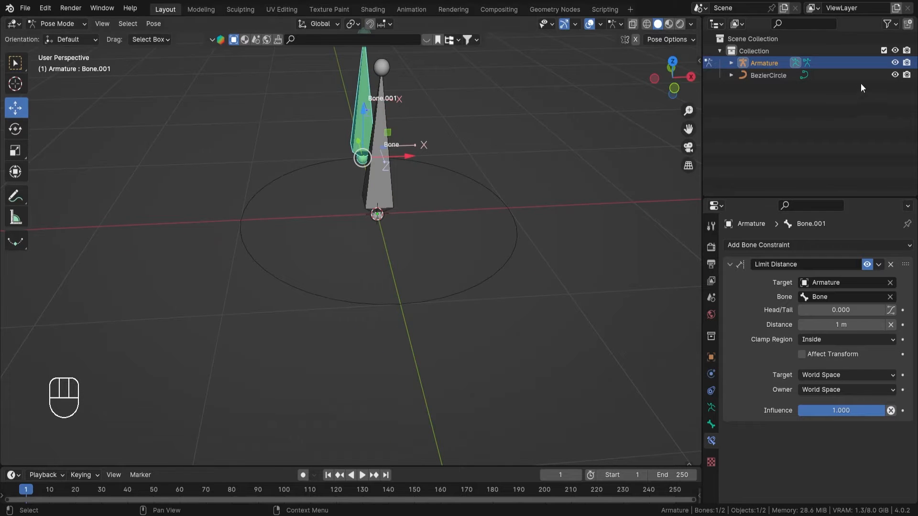
{"action": "middle_click_drag", "start_coordinate": [502, 216], "coordinate": [451, 228]}
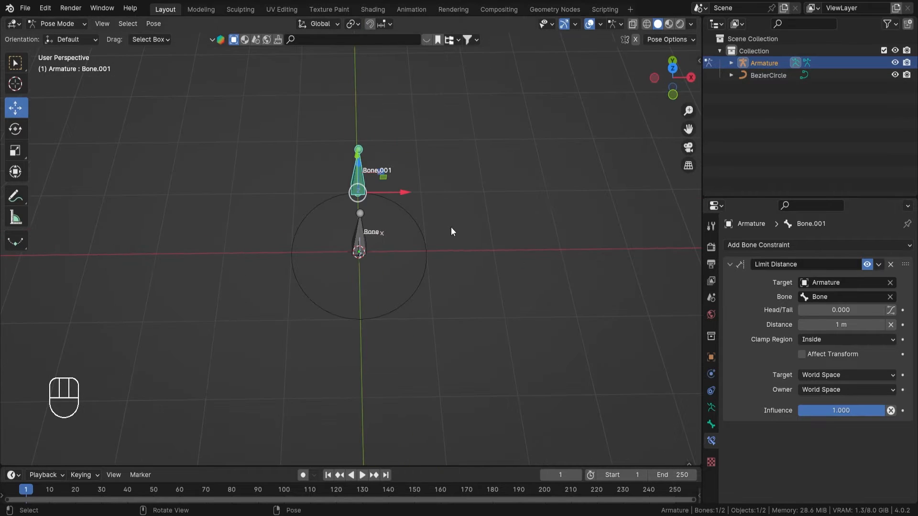
{"action": "key", "text": "KP_7"}
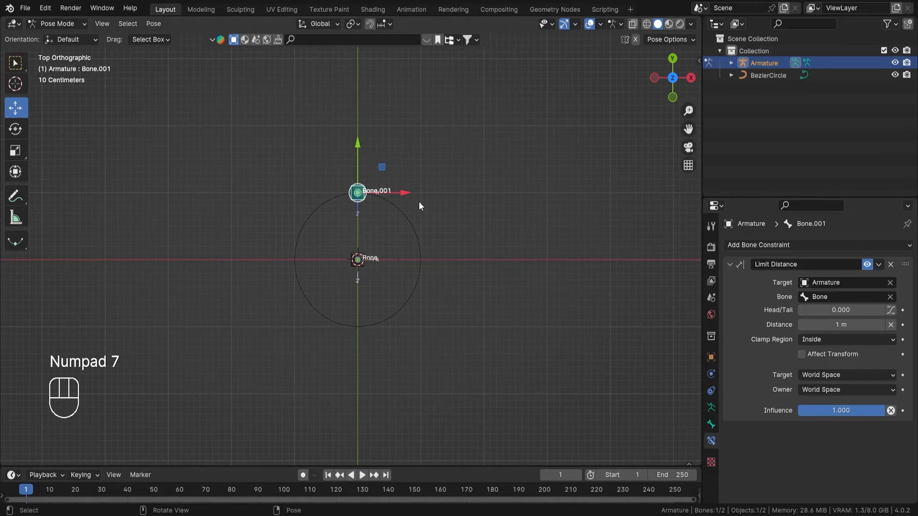
{"action": "key", "text": "g"}
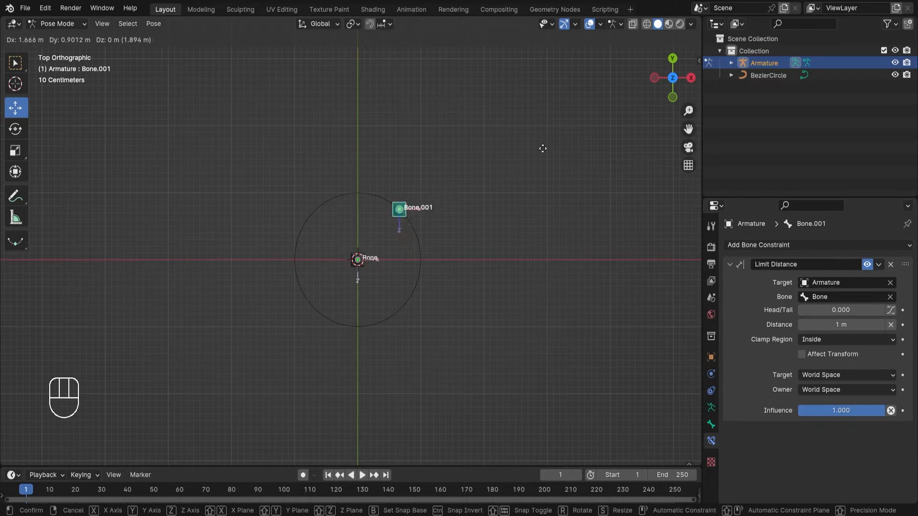
{"action": "left_click", "coordinate": [336, 233]}
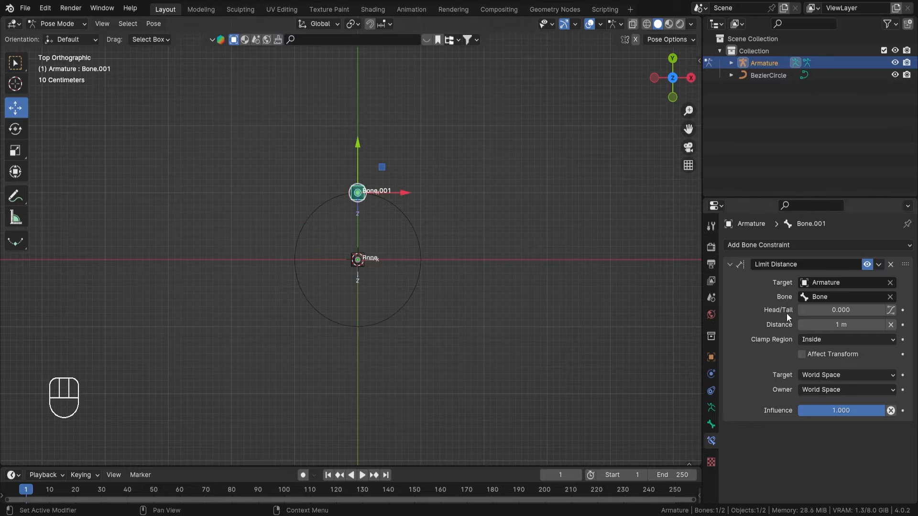
Set the Limit Distance constraint's Head/Tail value to 1.000 so distance is measured from the target bone's tail.
{"action": "middle_click_drag", "start_coordinate": [498, 262], "coordinate": [397, 189]}
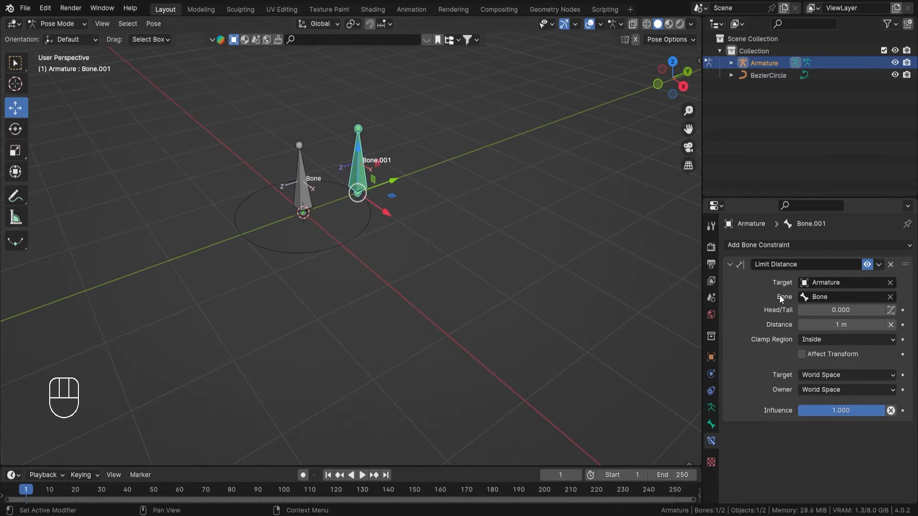
{"action": "left_click_drag", "start_coordinate": [838, 313], "coordinate": [793, 311]}
{"action": "middle_click_drag", "start_coordinate": [384, 162], "coordinate": [446, 242], "text": "shift"}
{"action": "scroll", "coordinate": [451, 263], "scroll_direction": "up", "scroll_amount": 3}
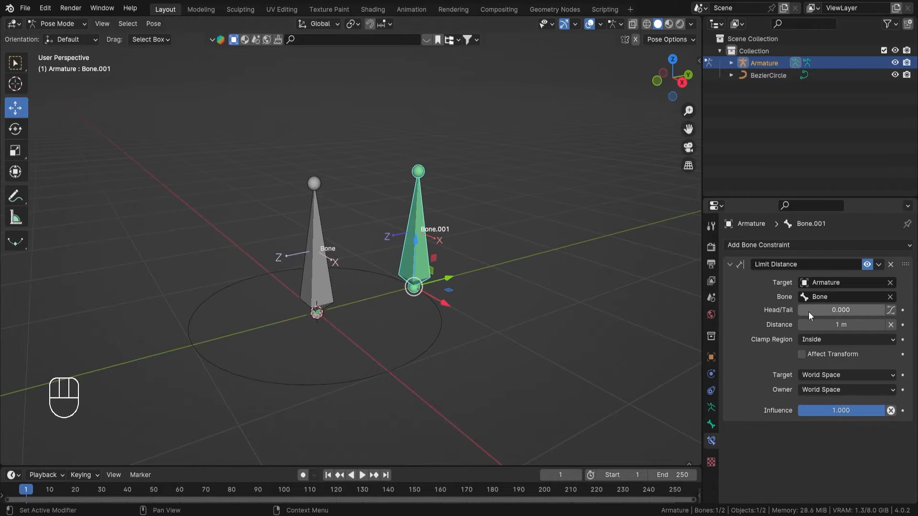
{"action": "left_click_drag", "start_coordinate": [810, 315], "coordinate": [885, 315]}
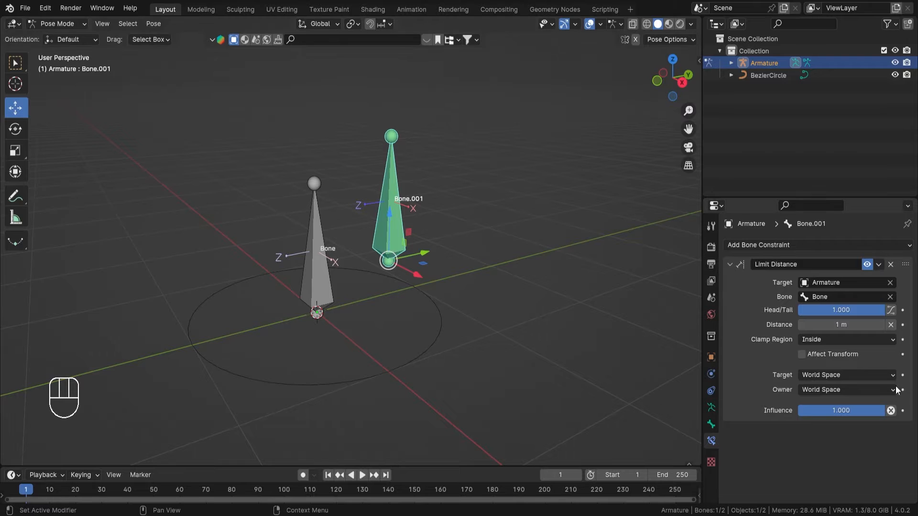
Try moving Bone.001 well past the target bone from the right view, testing the tail-based limit, and cancel the move.
{"action": "key", "text": "KP_7"}
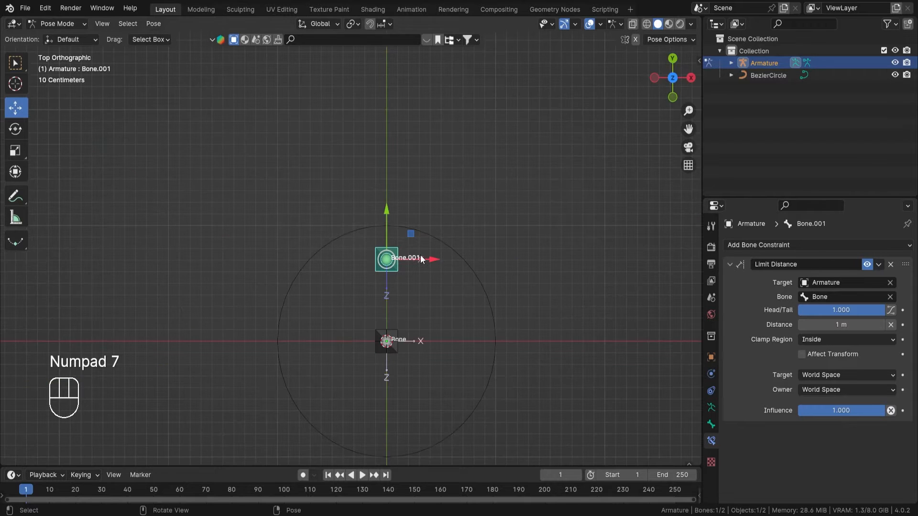
{"action": "key", "text": "KP_3"}
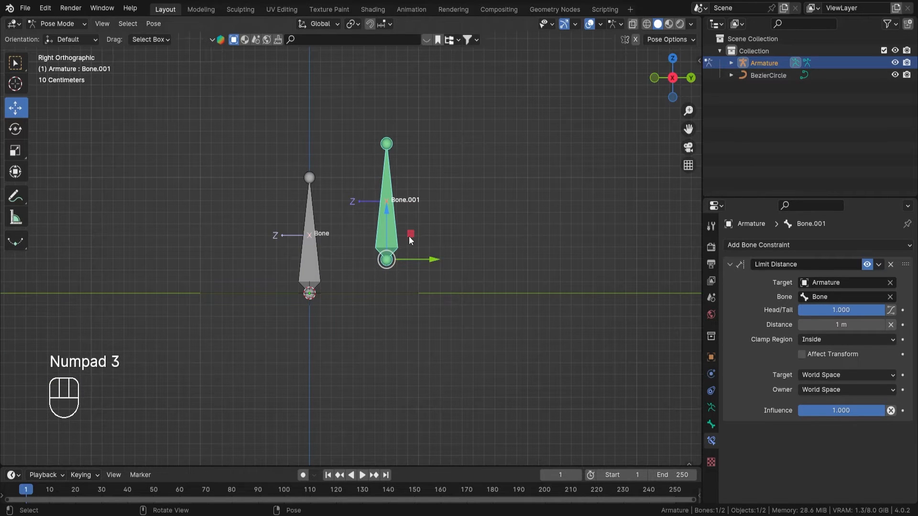
{"action": "key", "text": "g"}
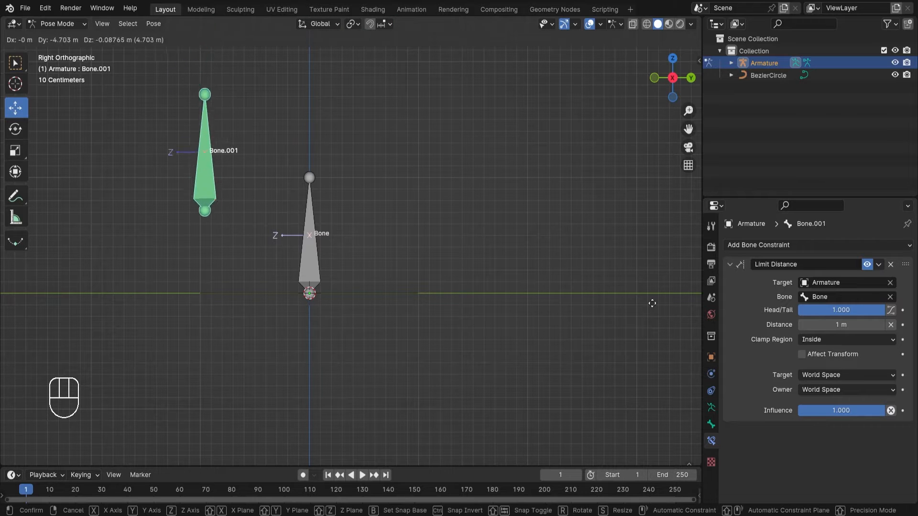
{"action": "key", "text": "Escape"}
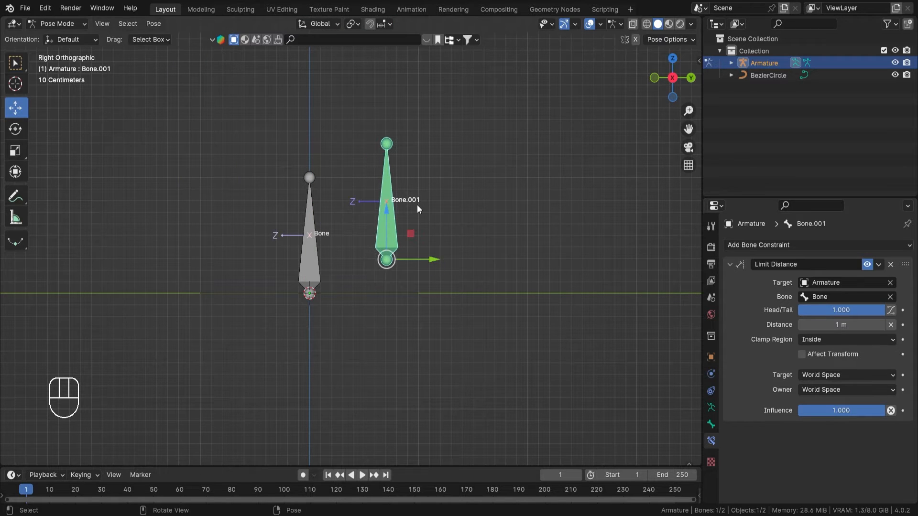
{"action": "middle_click_drag", "start_coordinate": [429, 206], "coordinate": [382, 220]}
{"action": "left_click", "coordinate": [598, 268]}
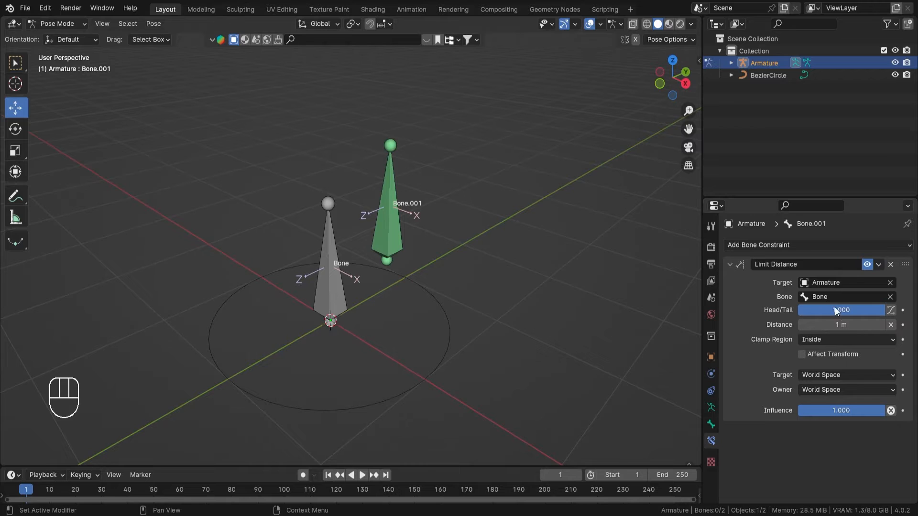
Set the constraint's Head/Tail to 0.000 and rotate the reference circle 90° around the Y axis in Object Mode.
{"action": "left_click_drag", "start_coordinate": [836, 311], "coordinate": [797, 311]}
{"action": "key", "text": "ctrl+Tab"}
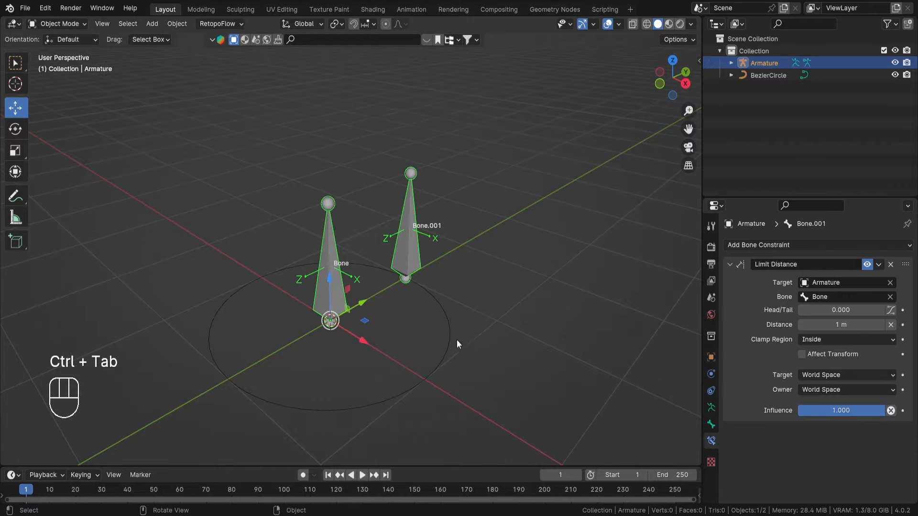
{"action": "left_click", "coordinate": [445, 320]}
{"action": "middle_click_drag", "start_coordinate": [446, 320], "coordinate": [483, 209]}
{"action": "key", "text": "r"}
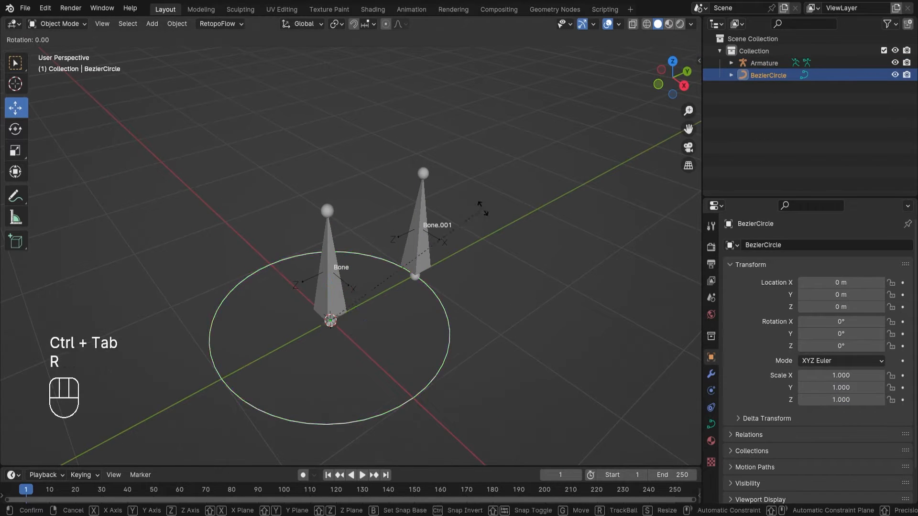
{"action": "key", "text": "y"}
{"action": "key", "text": "KP_9"}
{"action": "key", "text": "KP_0"}
{"action": "left_click", "coordinate": [543, 286]}
{"action": "key", "text": "KP_3"}
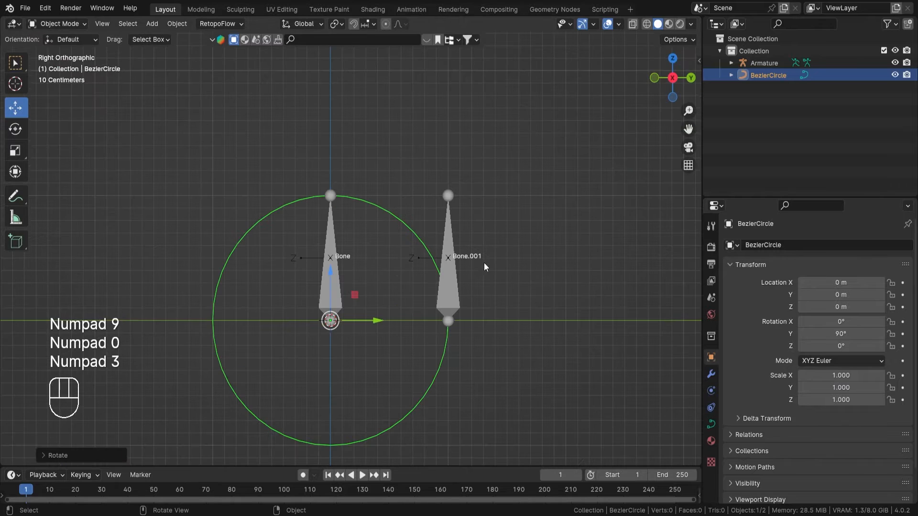
In Pose Mode, test moving Bone.001 around and inside the upright circle from the right view, cancelling each move.
{"action": "left_click", "coordinate": [453, 275]}
{"action": "key", "text": "ctrl+Tab"}
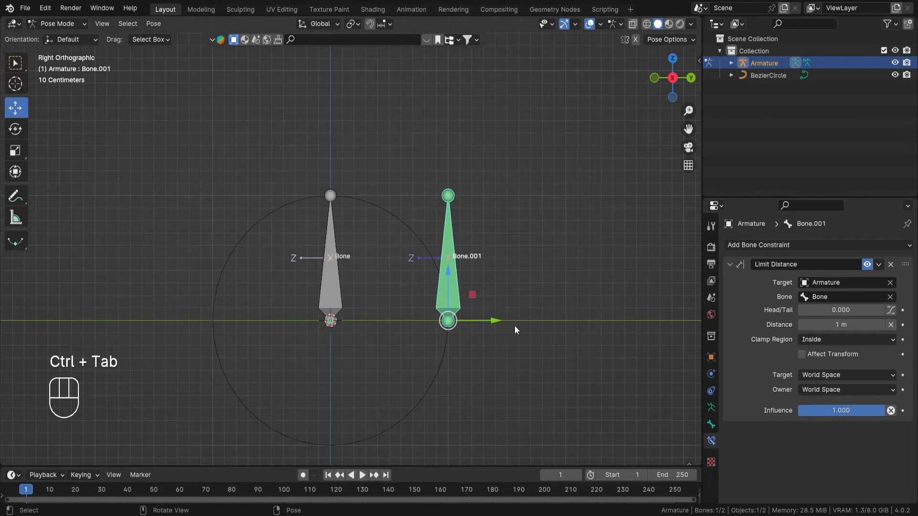
{"action": "key", "text": "g"}
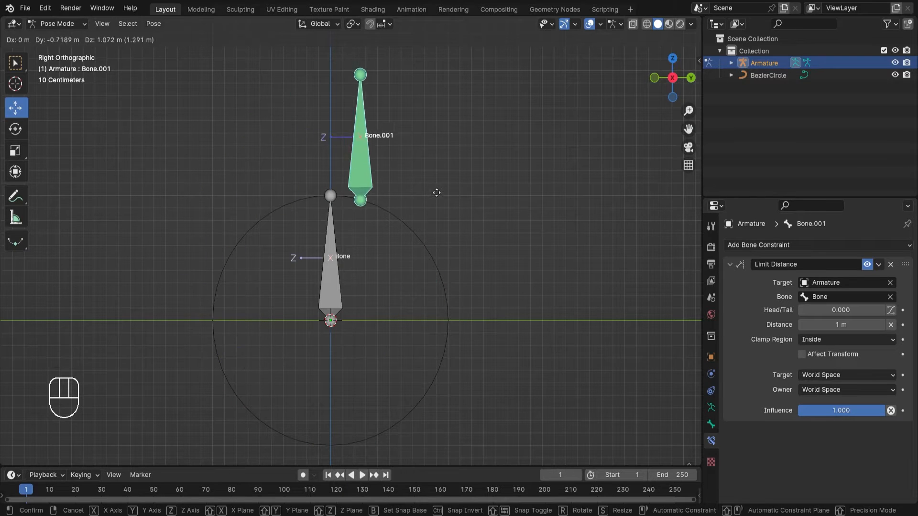
{"action": "left_click", "coordinate": [385, 318]}
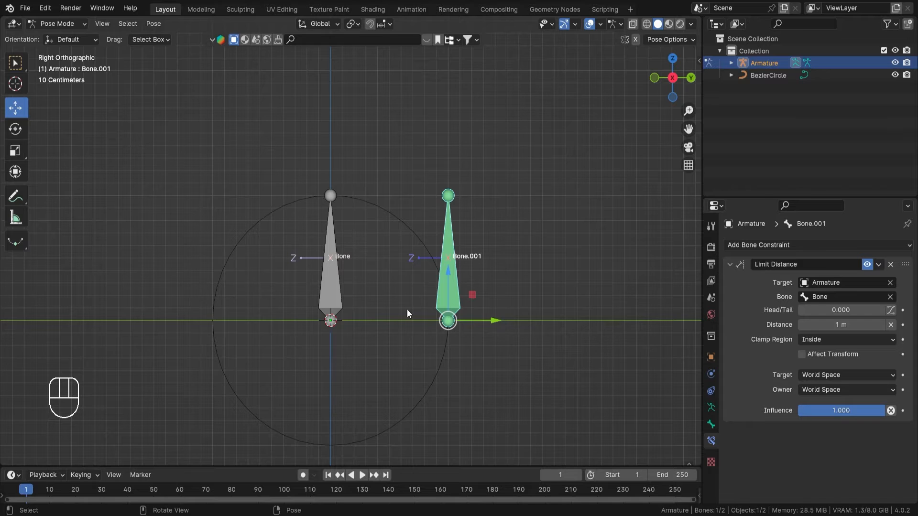
{"action": "key", "text": "g"}
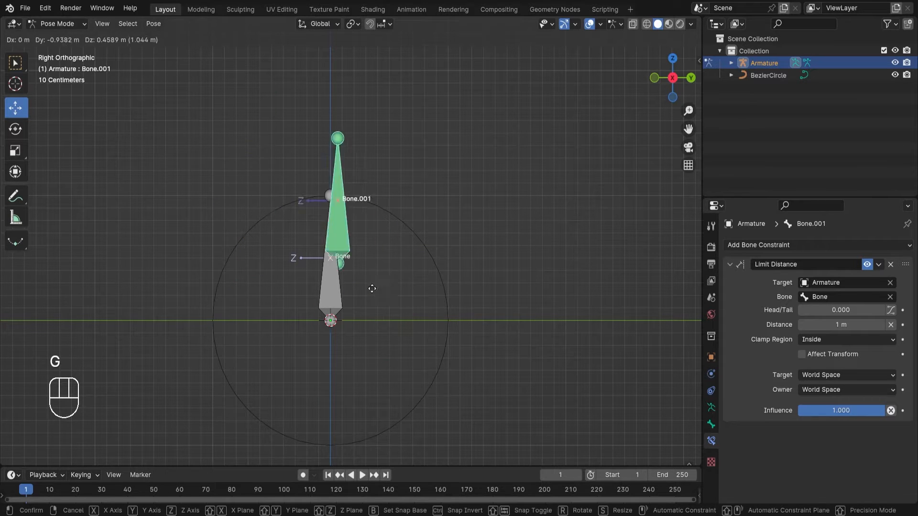
{"action": "left_click", "coordinate": [559, 173]}
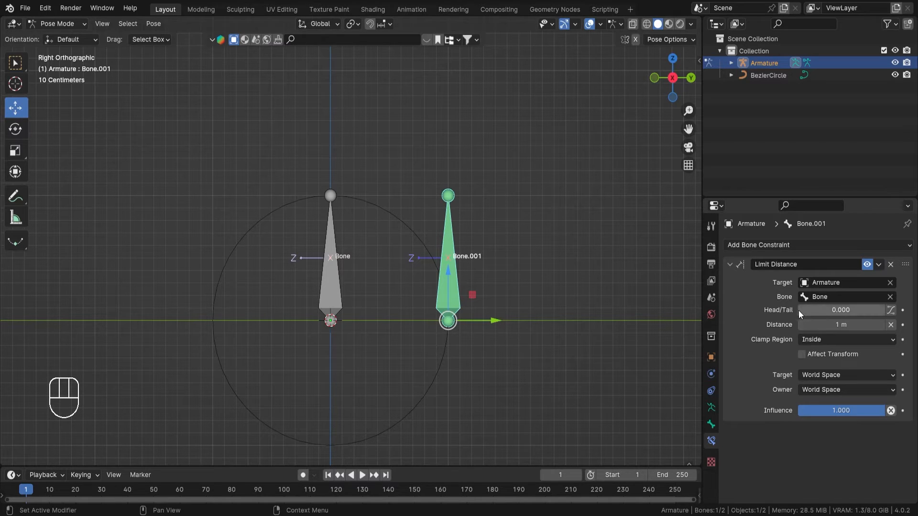
Set Head/Tail to 1.000 and raise the reference circle 1 m along Z so it centres on the target bone's tail.
{"action": "left_click_drag", "start_coordinate": [797, 310], "coordinate": [887, 310]}
{"action": "left_click", "coordinate": [447, 345]}
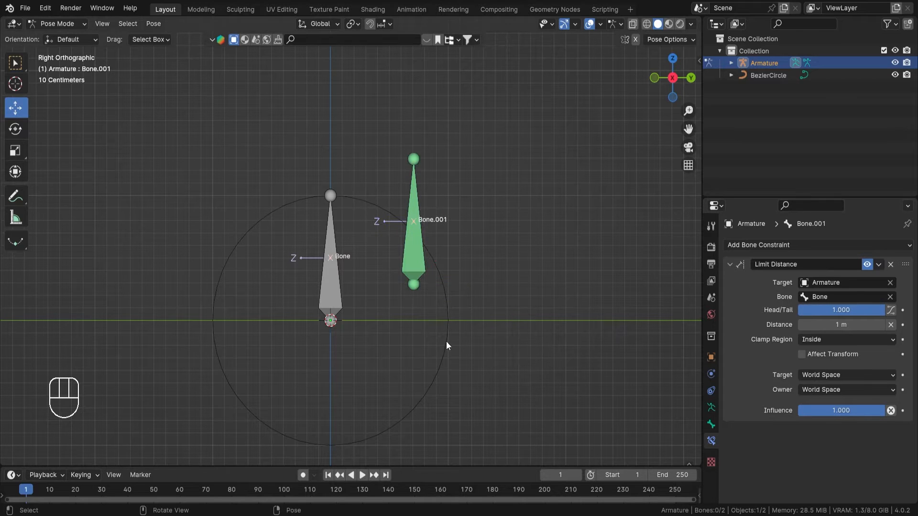
{"action": "key", "text": "ctrl+Tab"}
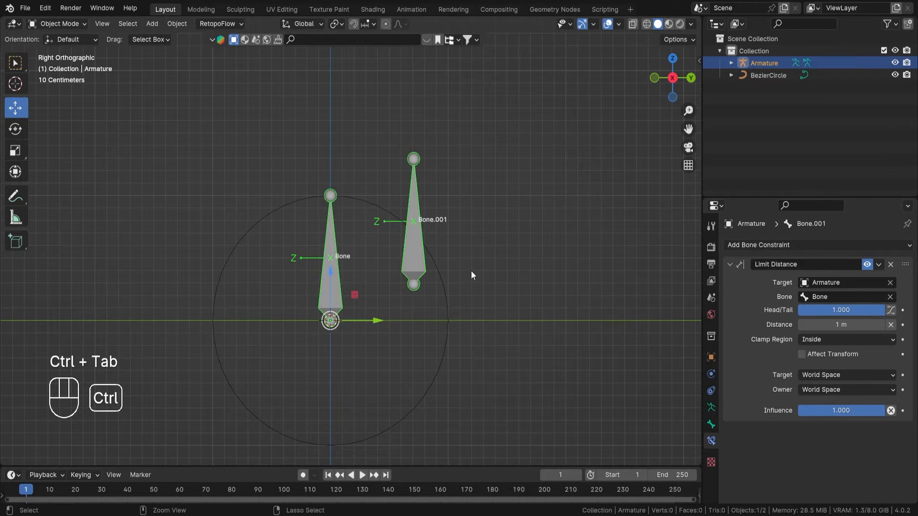
{"action": "left_click", "coordinate": [422, 393]}
{"action": "left_click_drag", "start_coordinate": [329, 275], "coordinate": [351, 147]}
Return the armature to Pose Mode and try moving Bone.001 around the raised circle, cancelling the move.
{"action": "left_click", "coordinate": [414, 198]}
{"action": "middle_click_drag", "start_coordinate": [496, 194], "coordinate": [489, 289], "text": "shift"}
{"action": "key", "text": "ctrl+Tab"}
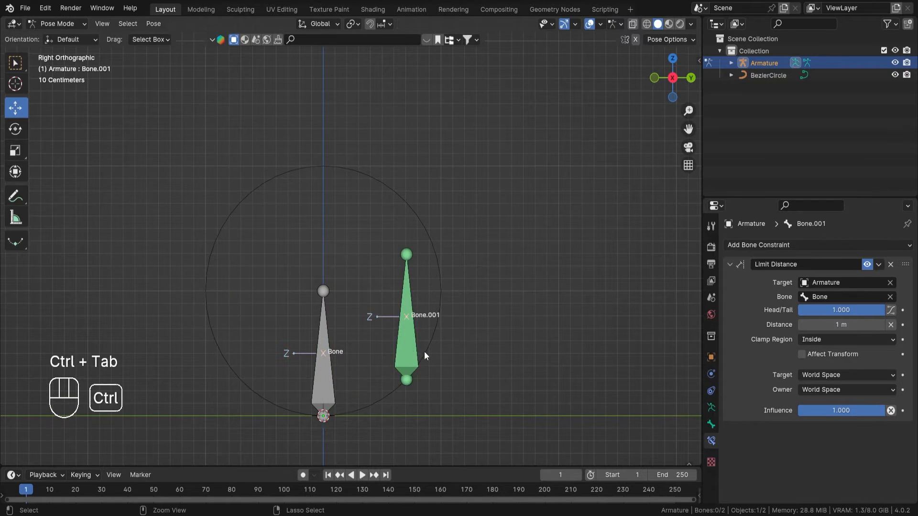
{"action": "left_click", "coordinate": [410, 350]}
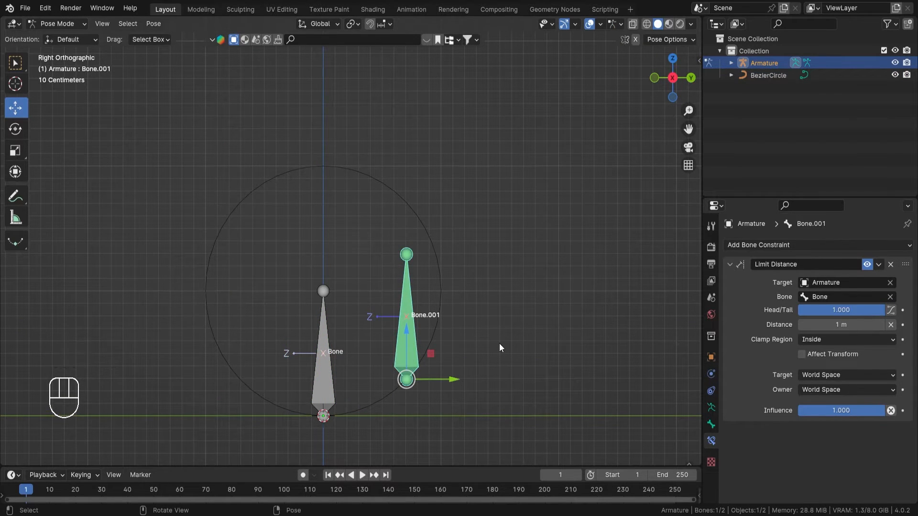
{"action": "key", "text": "g"}
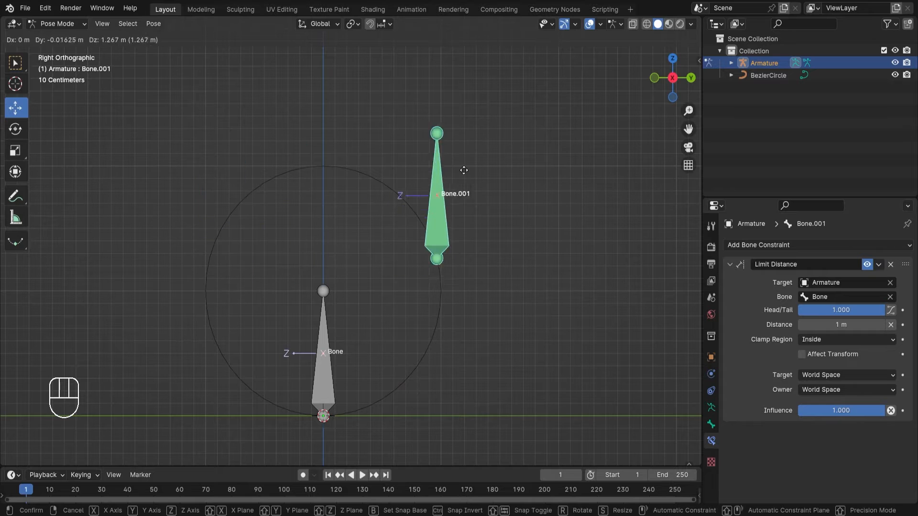
{"action": "left_click", "coordinate": [434, 292]}
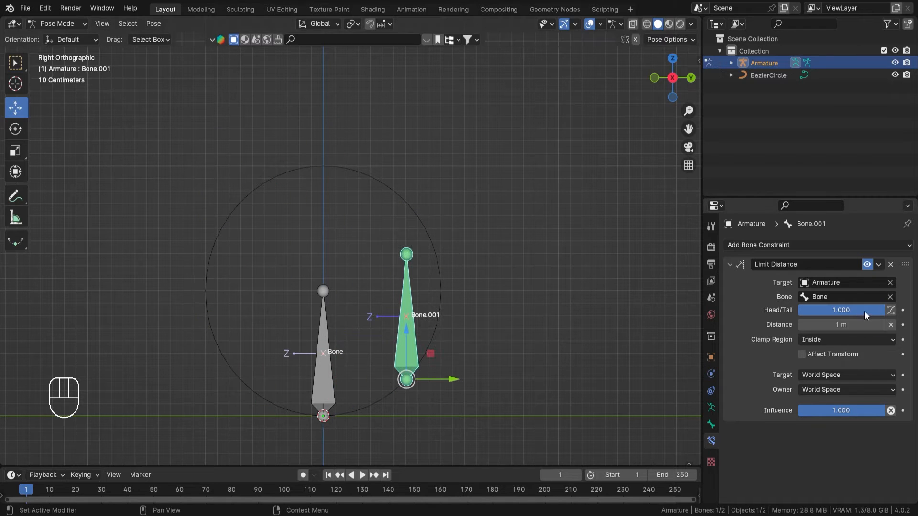
Set Head/Tail to 0.000 and move the reference circle down along Z to centre it on the target bone's head.
{"action": "left_click_drag", "start_coordinate": [867, 315], "coordinate": [785, 317]}
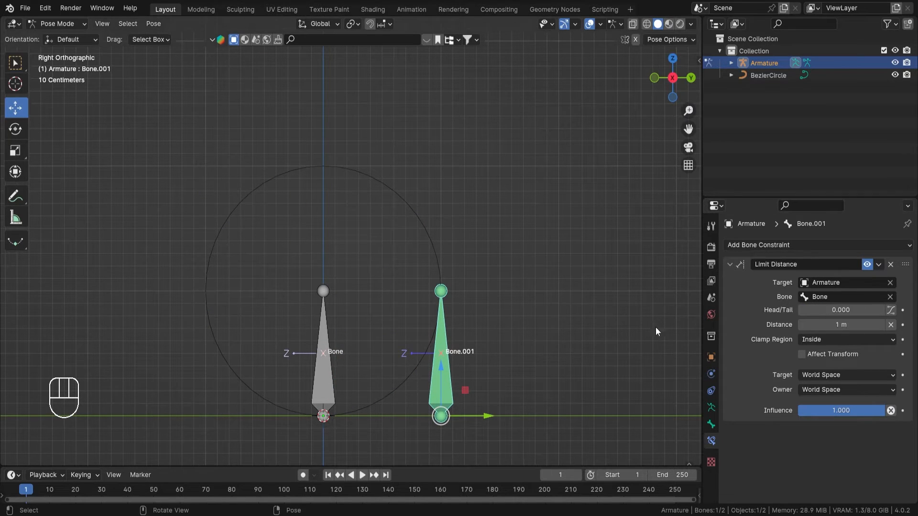
{"action": "middle_click_drag", "start_coordinate": [491, 333], "coordinate": [477, 236], "text": "shift"}
{"action": "left_click", "coordinate": [419, 152]}
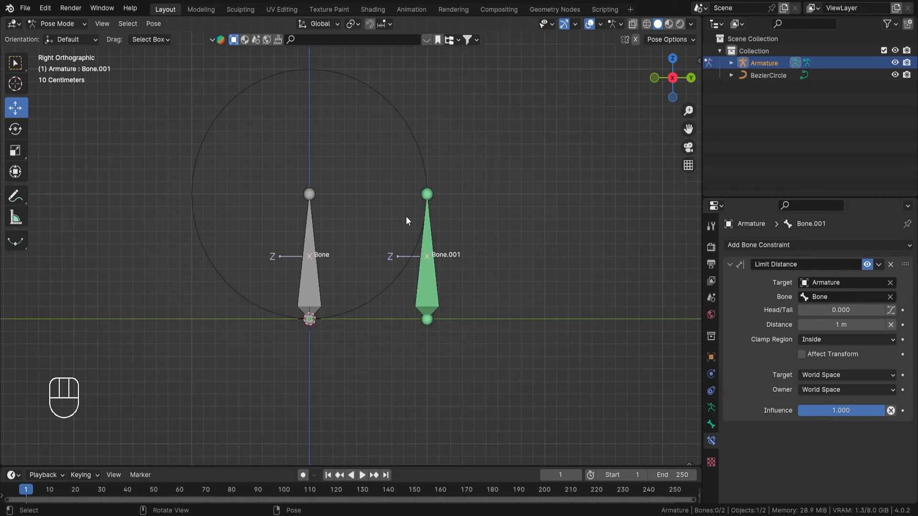
{"action": "key", "text": "ctrl+Tab"}
{"action": "left_click", "coordinate": [411, 131]}
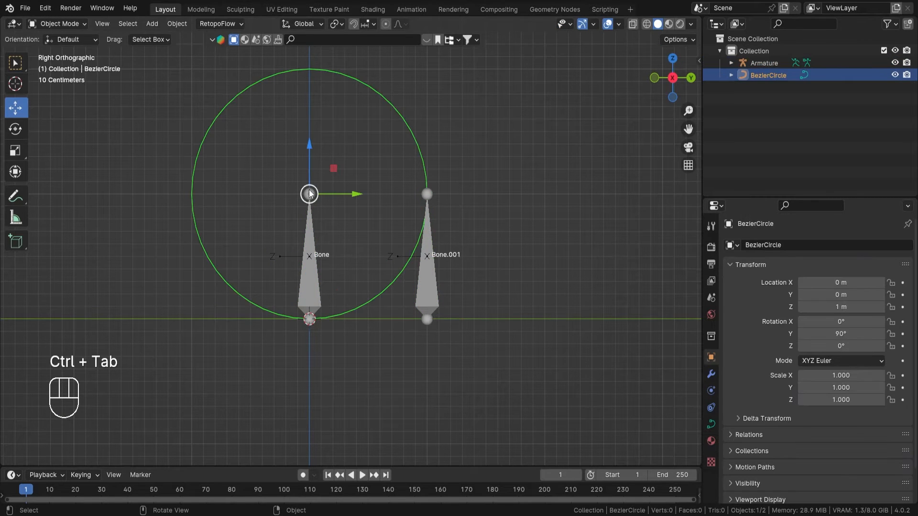
{"action": "left_click_drag", "start_coordinate": [308, 147], "coordinate": [323, 278], "text": "ctrl"}
Put the armature in Pose Mode, select Bone.001 and set the Limit Distance constraint's Distance to 2 m.
{"action": "left_click", "coordinate": [429, 271]}
{"action": "key", "text": "ctrl+Tab"}
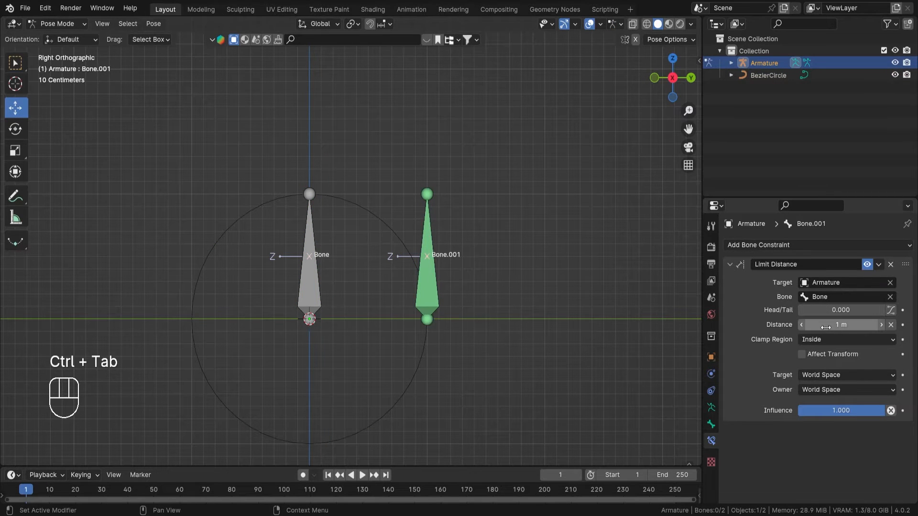
{"action": "left_click_drag", "start_coordinate": [838, 325], "coordinate": [818, 325]}
{"action": "middle_click_drag", "start_coordinate": [478, 325], "coordinate": [446, 309], "text": "ctrl"}
{"action": "left_click", "coordinate": [411, 284]}
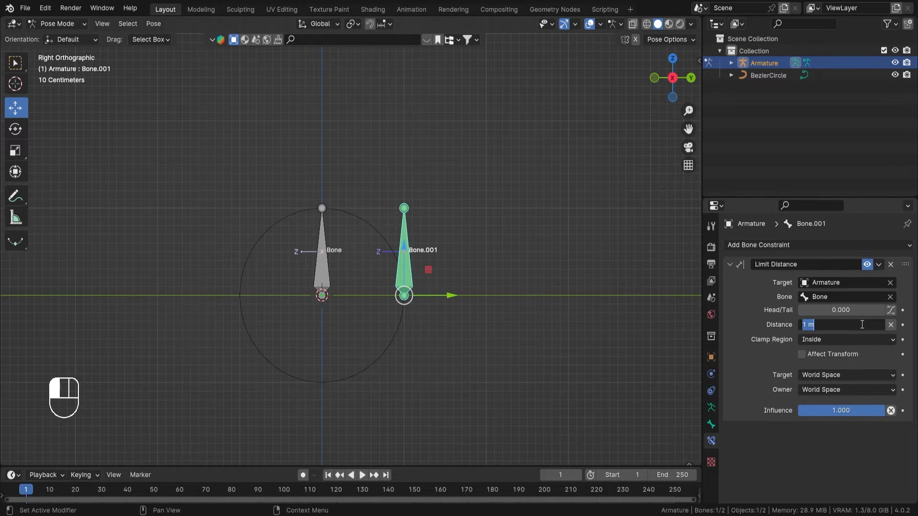
{"action": "key", "text": "Return"}
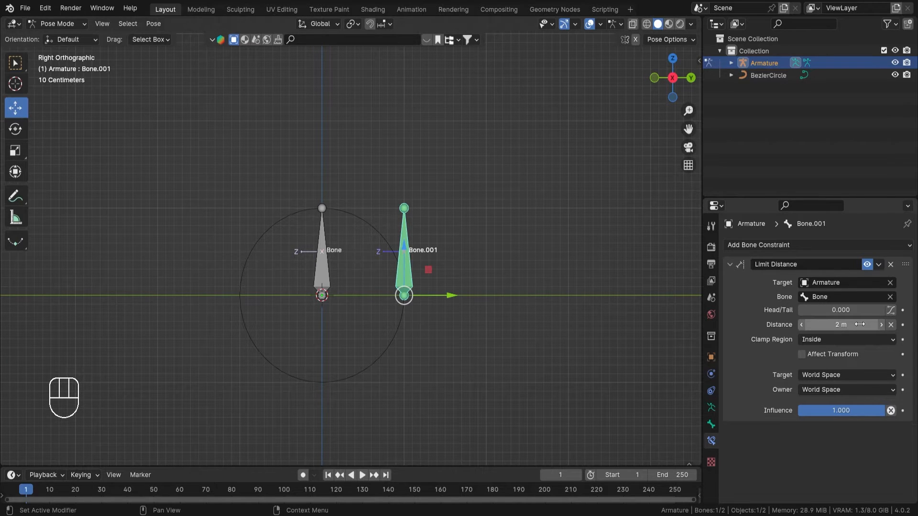
Try moving Bone.001 outside the circle to test the 2 m distance limit, and cancel the move.
{"action": "left_click", "coordinate": [405, 340]}
{"action": "left_click", "coordinate": [397, 334]}
{"action": "key", "text": "g"}
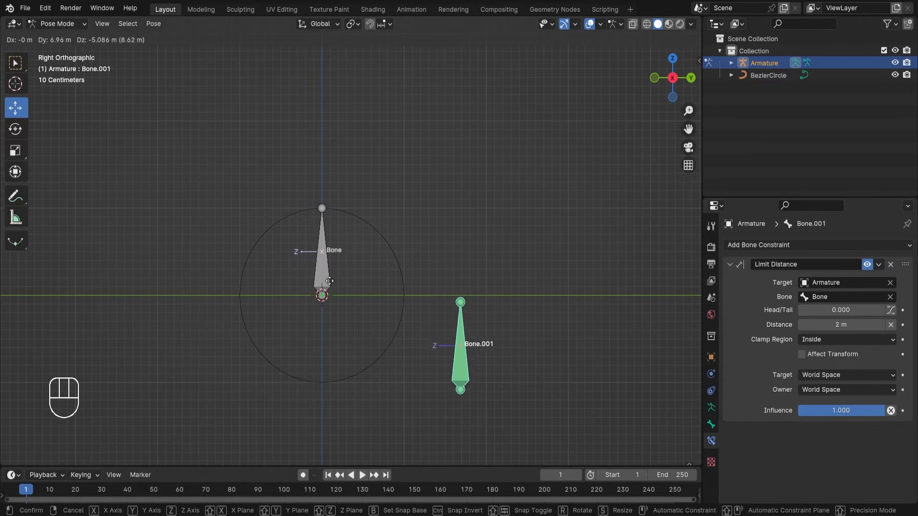
{"action": "right_click", "coordinate": [386, 268]}
Set the Limit Distance constraint's Distance to 1 m.
{"action": "left_click", "coordinate": [845, 327]}
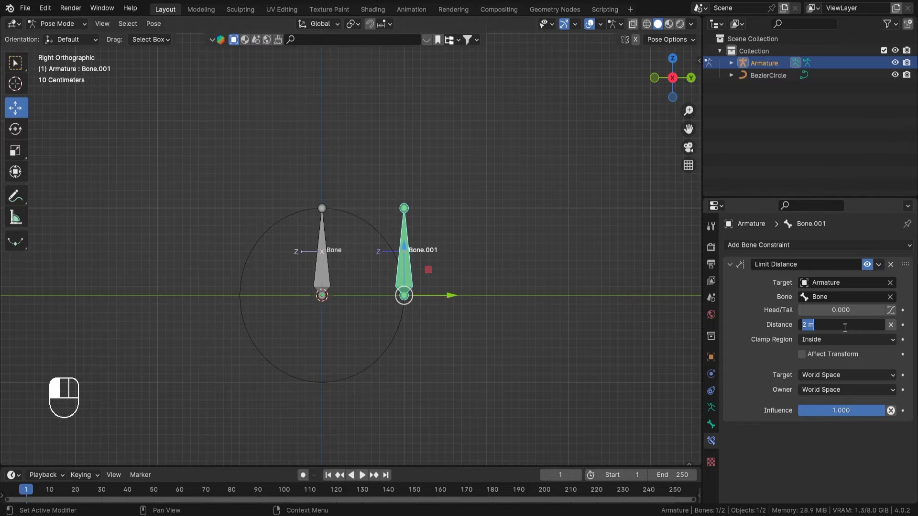
{"action": "type", "text": "1"}
{"action": "key", "text": "Return"}
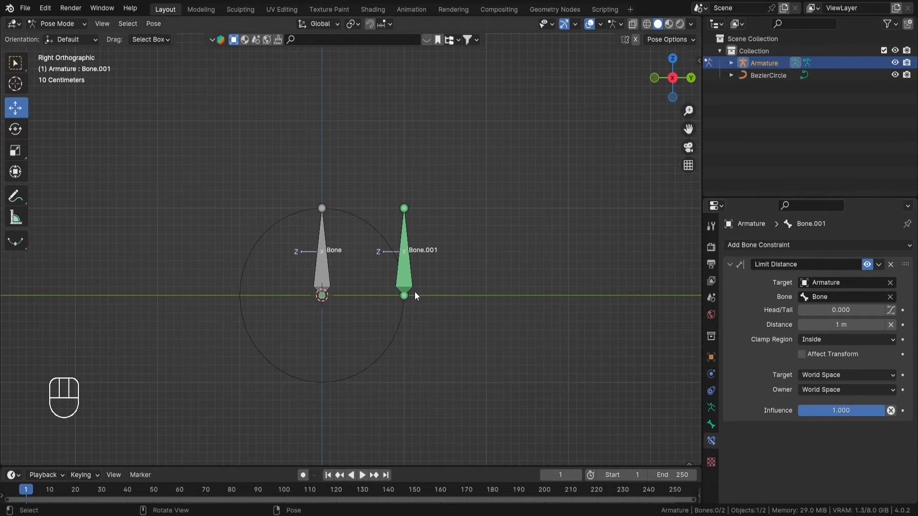
Try moving Bone.001 along the circle with the clamp region set to Inside, and cancel the move.
{"action": "middle_click_drag", "start_coordinate": [409, 312], "coordinate": [431, 261], "text": "ctrl"}
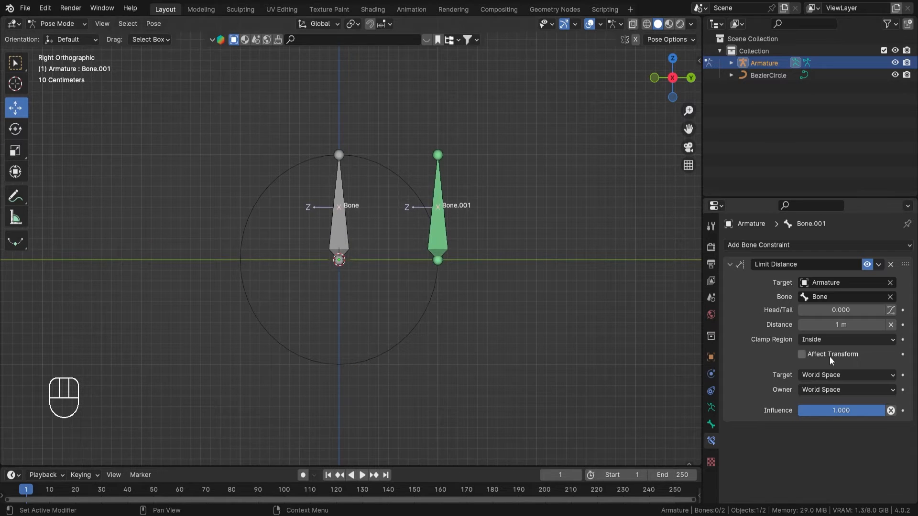
{"action": "left_click", "coordinate": [447, 252]}
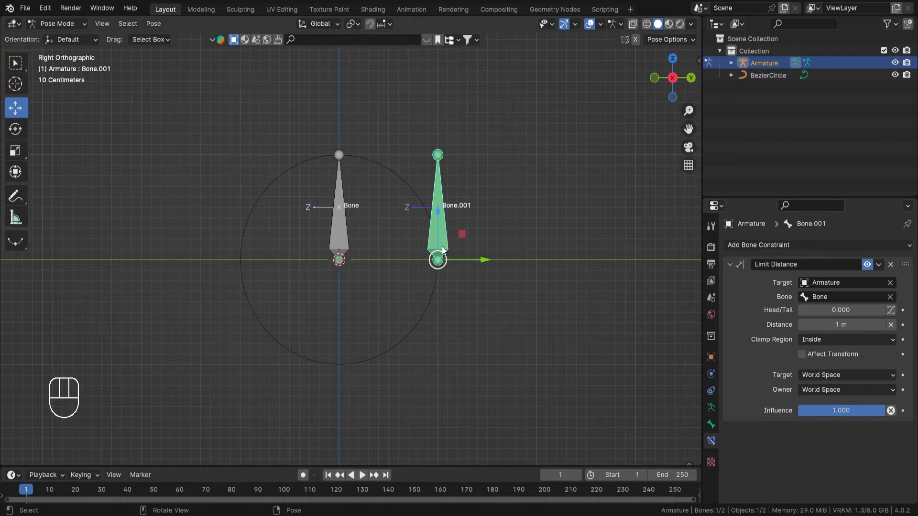
{"action": "key", "text": "g"}
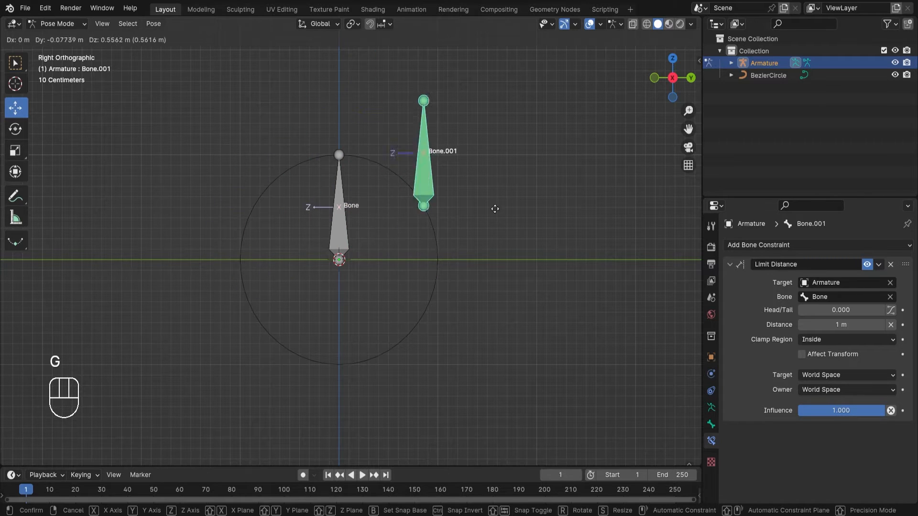
{"action": "left_click", "coordinate": [507, 316]}
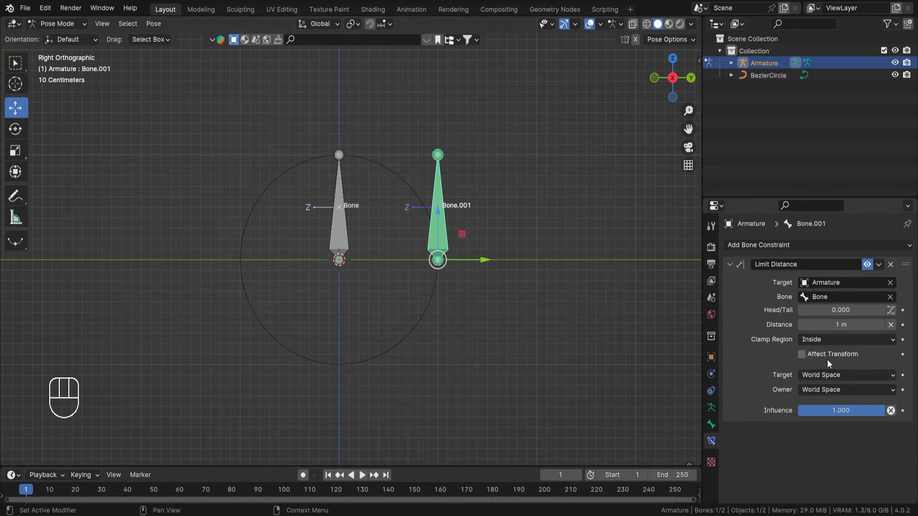
Set the constraint's Clamp Region to Outside and test it by moving Bone.001 across the circle, cancelling the move.
{"action": "left_click", "coordinate": [816, 340]}
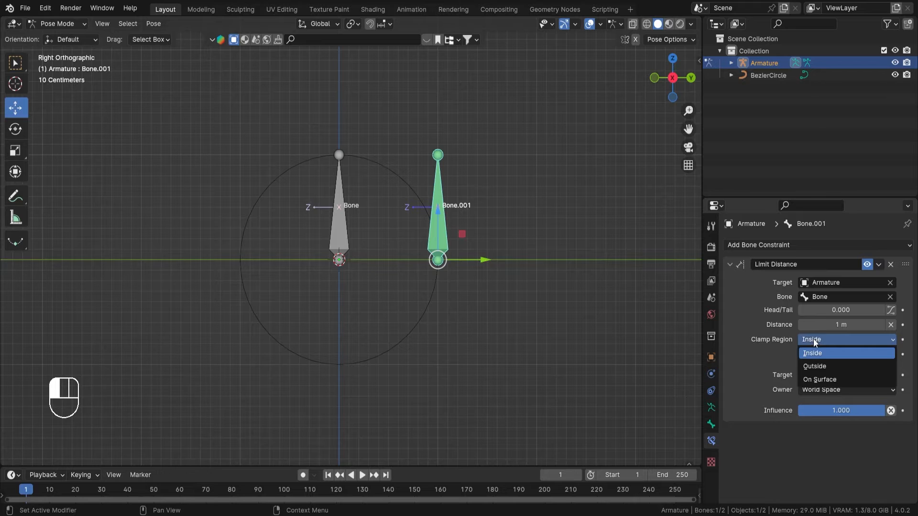
{"action": "left_click", "coordinate": [827, 370]}
{"action": "key", "text": "g"}
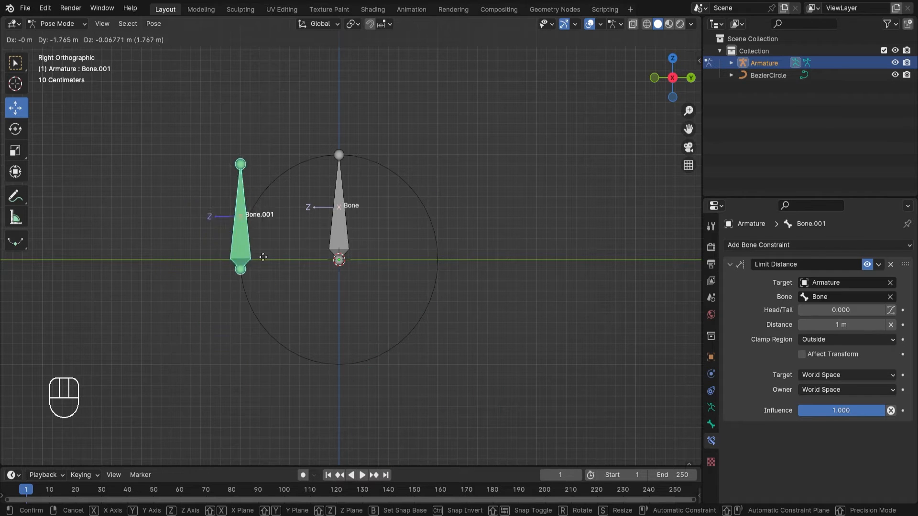
{"action": "right_click", "coordinate": [530, 259]}
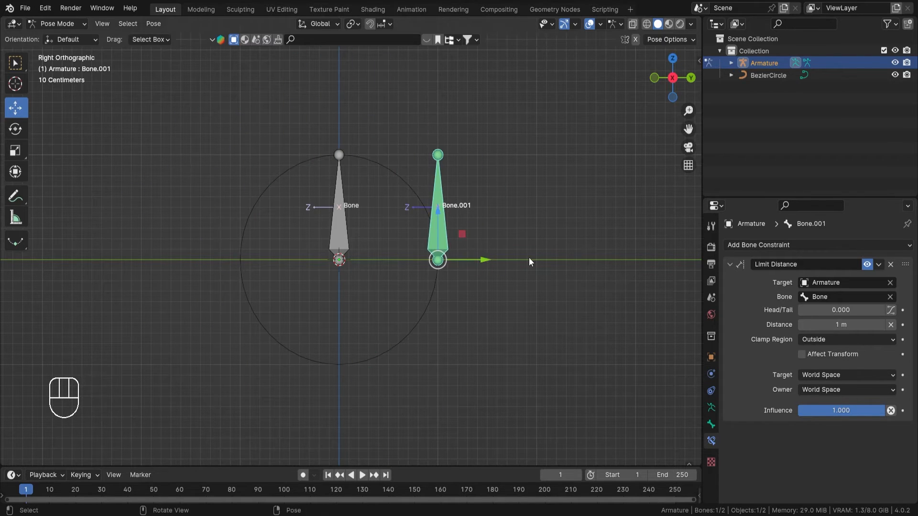
Set the Limit Distance constraint's Clamp Region to On Surface and test it by moving Bone.001 around the circle, cancelling the move.
{"action": "left_click", "coordinate": [825, 338]}
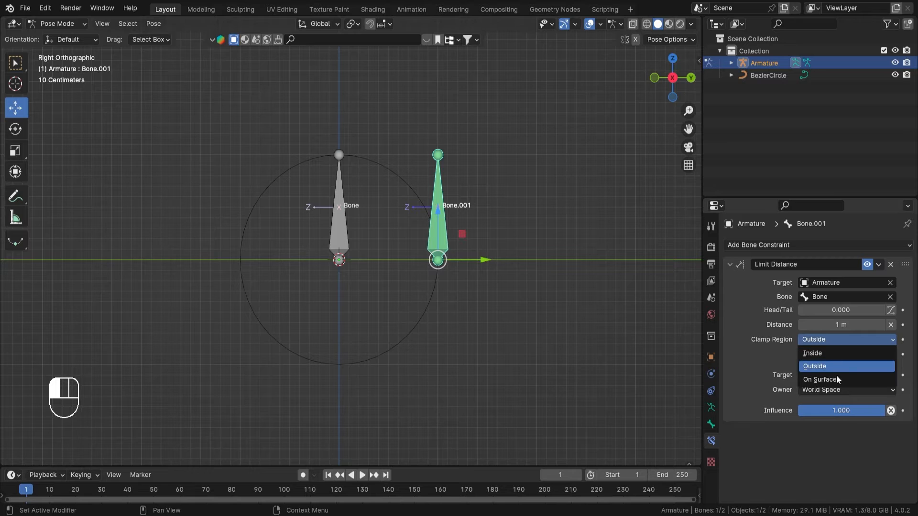
{"action": "left_click", "coordinate": [819, 380]}
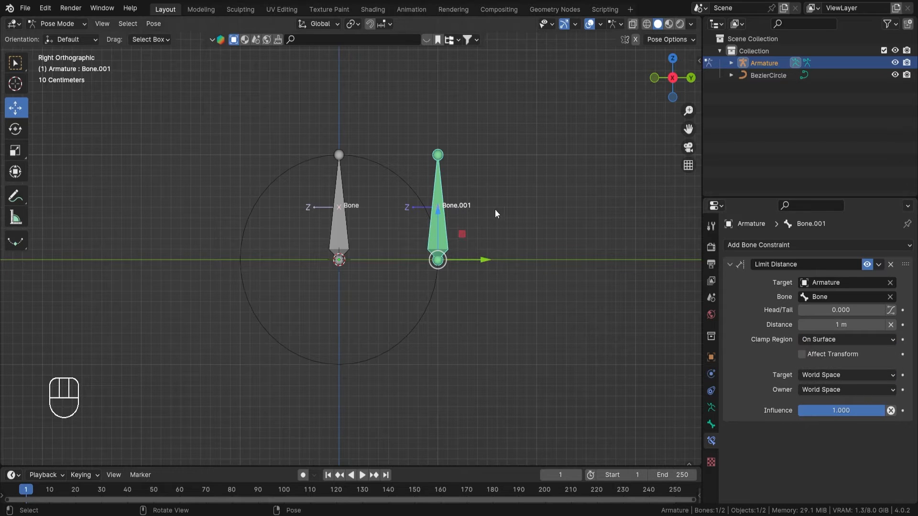
{"action": "key", "text": "g"}
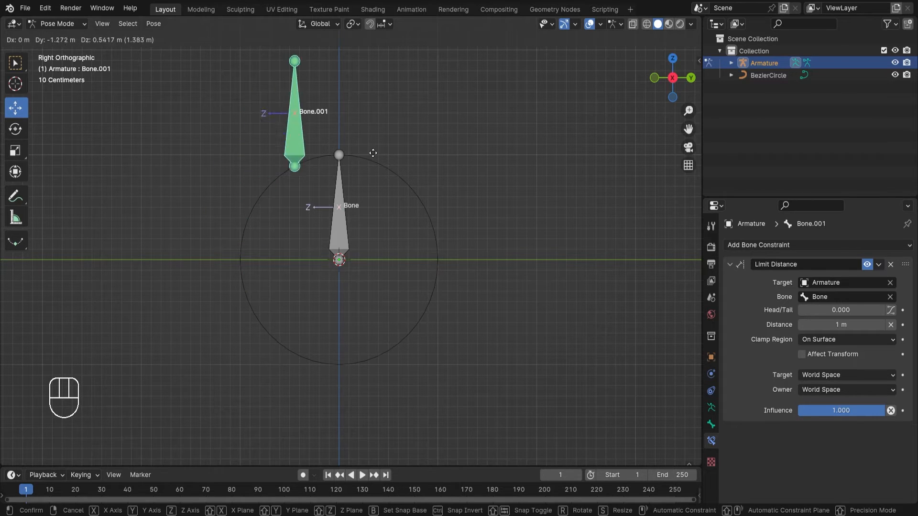
{"action": "left_click", "coordinate": [462, 234]}
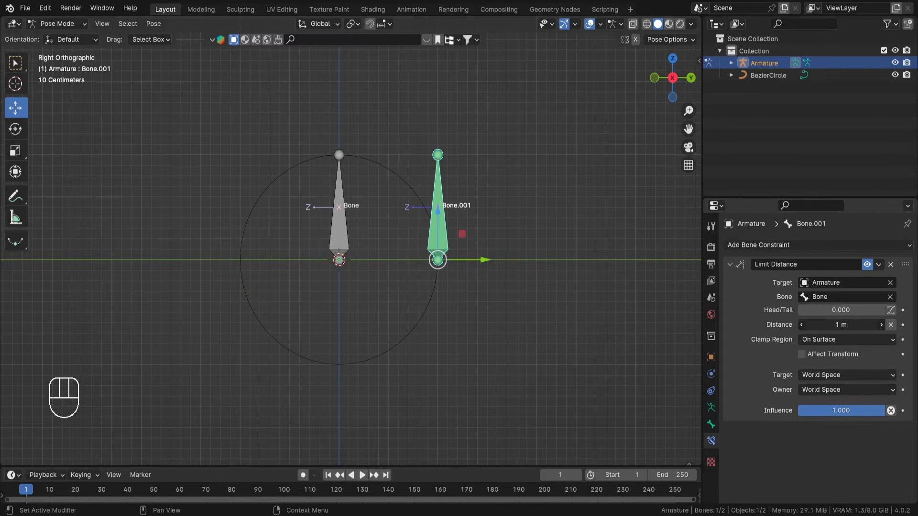
Set the constraint's Distance to 1.4 m and test it by moving Bone.001 around Bone, cancelling the move.
{"action": "left_click_drag", "start_coordinate": [462, 234], "coordinate": [518, 242]}
{"action": "key", "text": "g"}
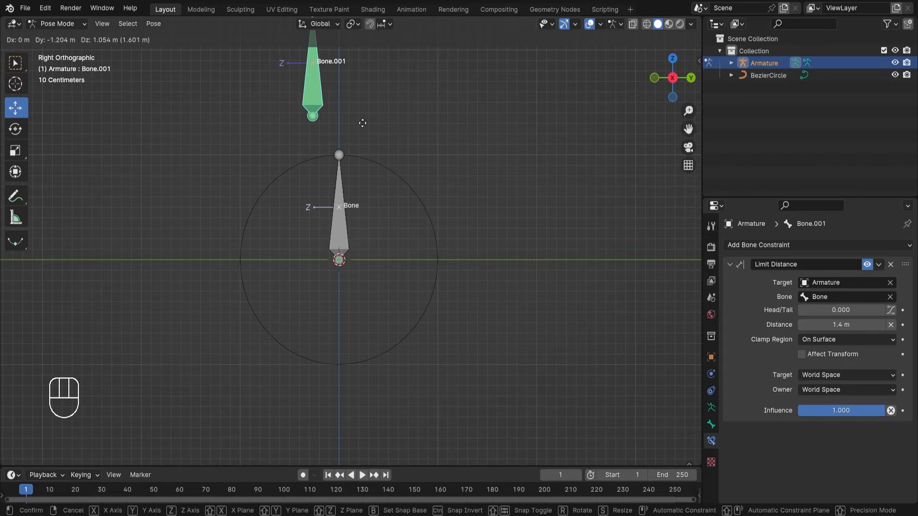
{"action": "left_click", "coordinate": [501, 234]}
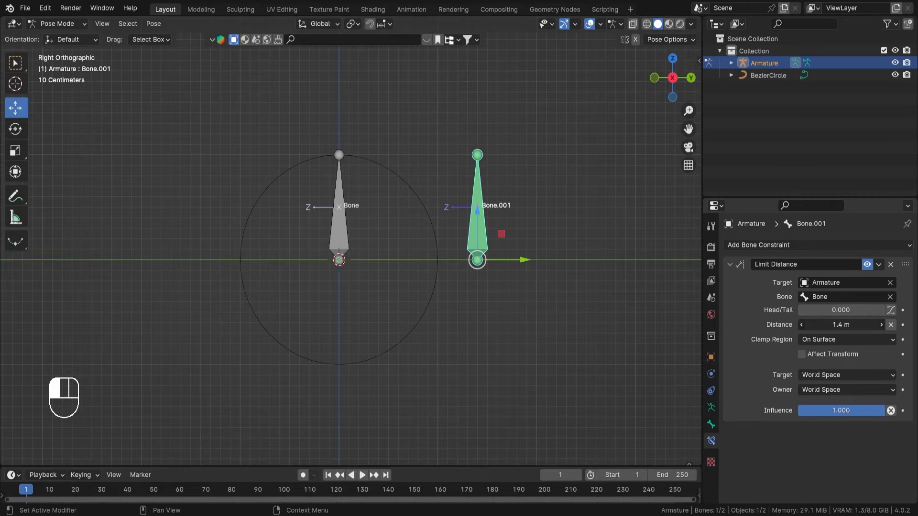
Set the constraint's Distance to 1 m and try moving Bone.001 around the circle, cancelling each move.
{"action": "mouse_move", "coordinate": [841, 325]}
{"action": "left_mouse_down"}
{"action": "mouse_move", "coordinate": [813, 325]}
{"action": "mouse_move", "coordinate": [835, 325]}
{"action": "left_mouse_up"}
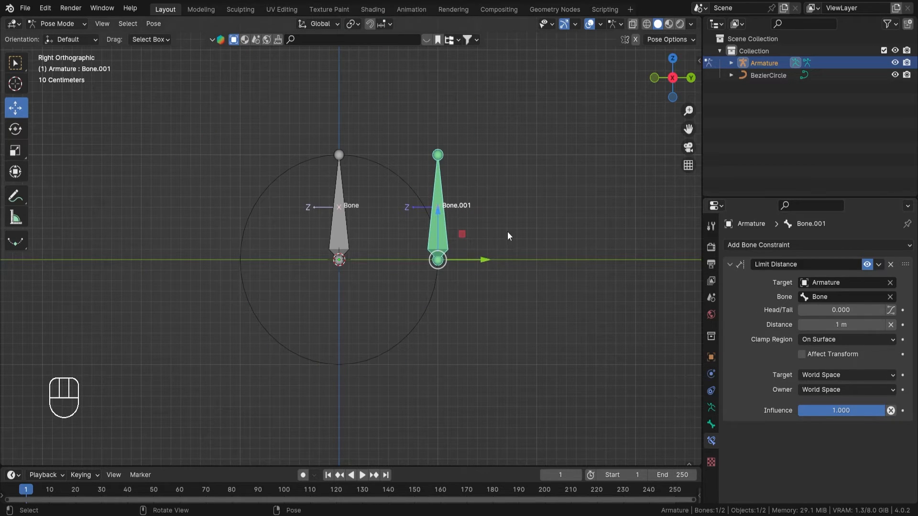
{"action": "key", "text": "g"}
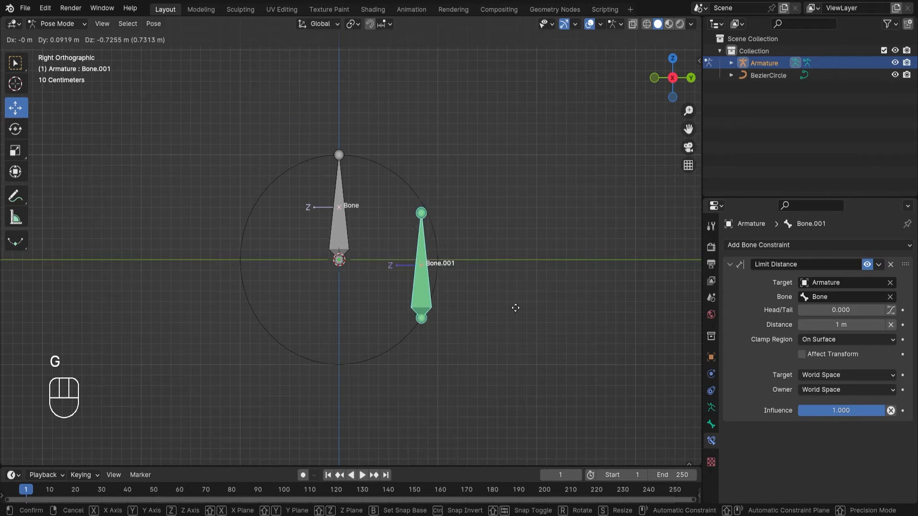
{"action": "left_click", "coordinate": [520, 254]}
{"action": "scroll", "coordinate": [471, 215], "scroll_direction": "down", "scroll_amount": 3}
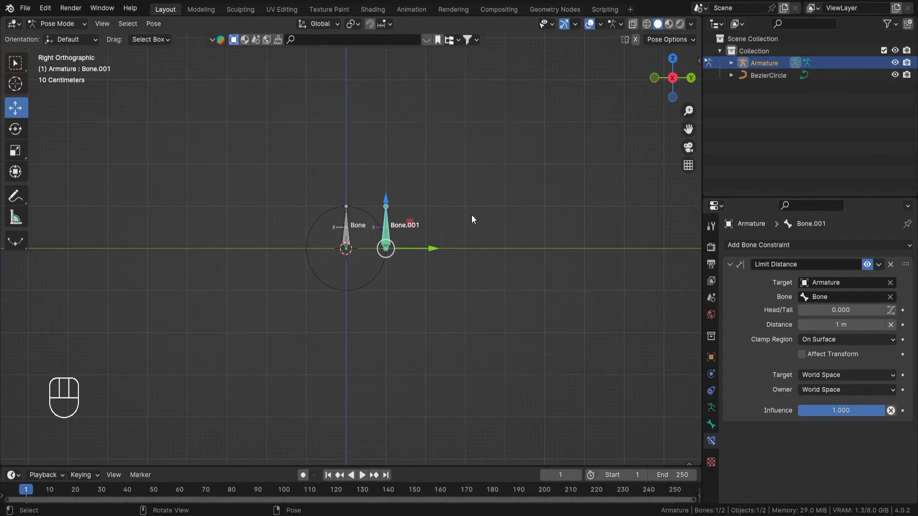
{"action": "scroll", "coordinate": [472, 214], "scroll_direction": "up", "scroll_amount": 2}
{"action": "key", "text": "g"}
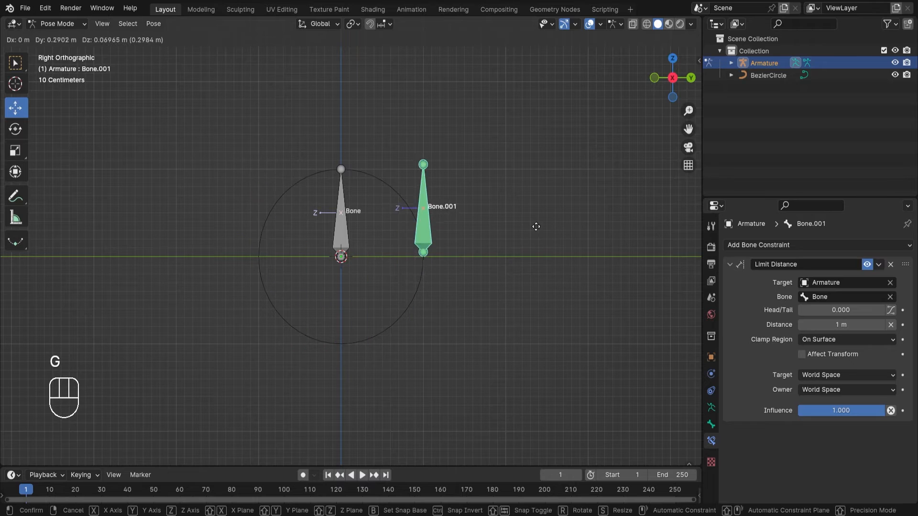
{"action": "right_click", "coordinate": [572, 294]}
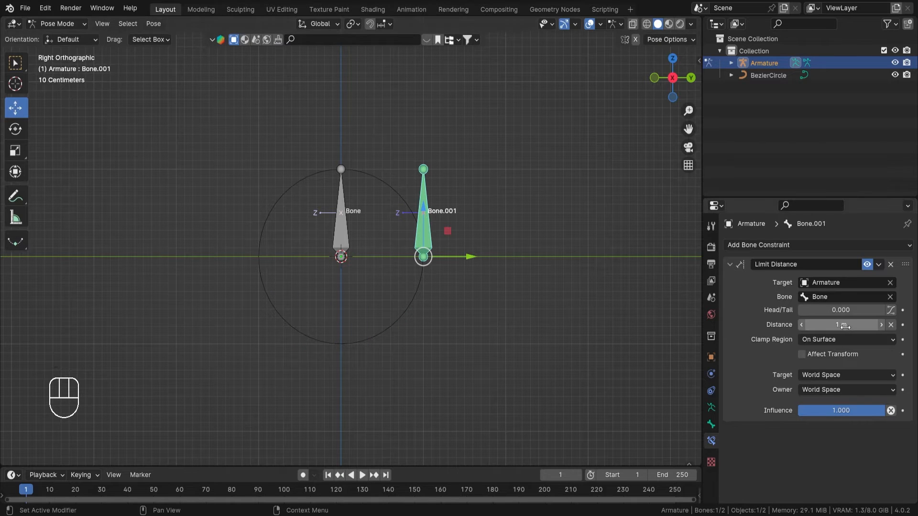
Set the constraint's Clamp Region to Inside and test it by moving Bone.001 around the circle, cancelling the move.
{"action": "left_click", "coordinate": [833, 340]}
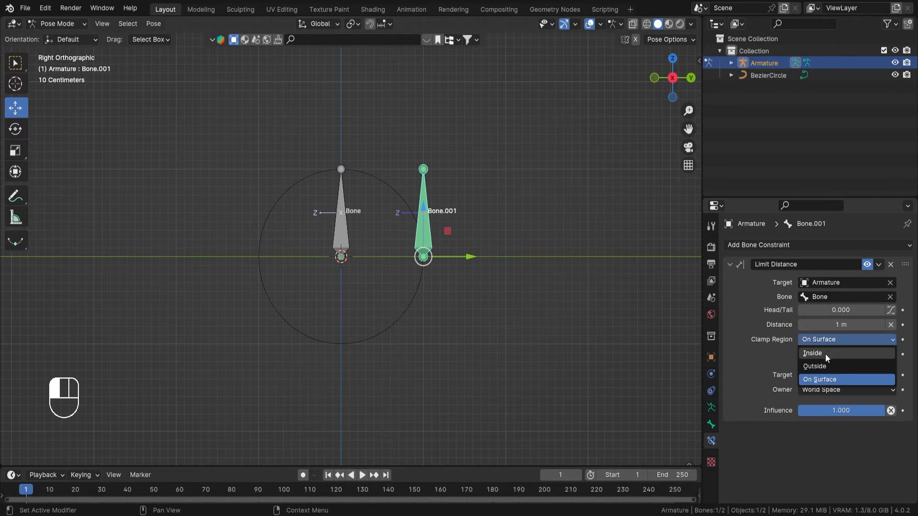
{"action": "left_click", "coordinate": [815, 353]}
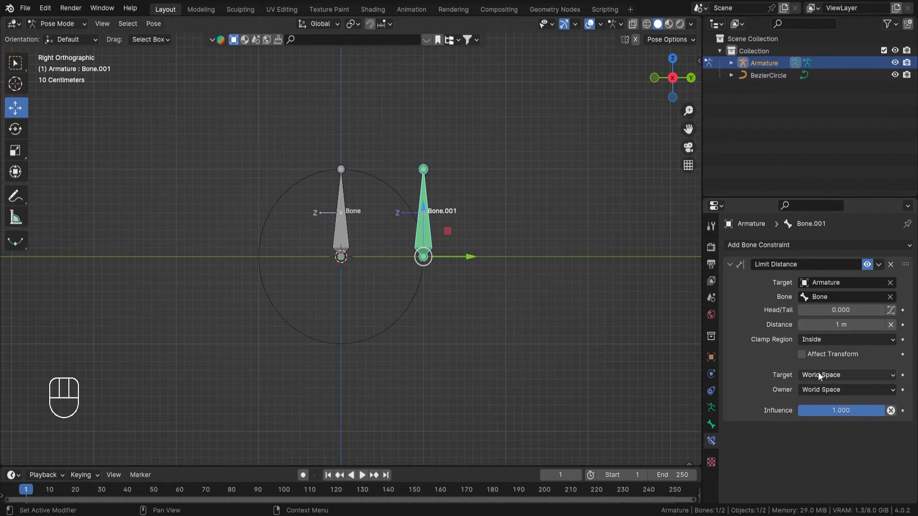
{"action": "key", "text": "g"}
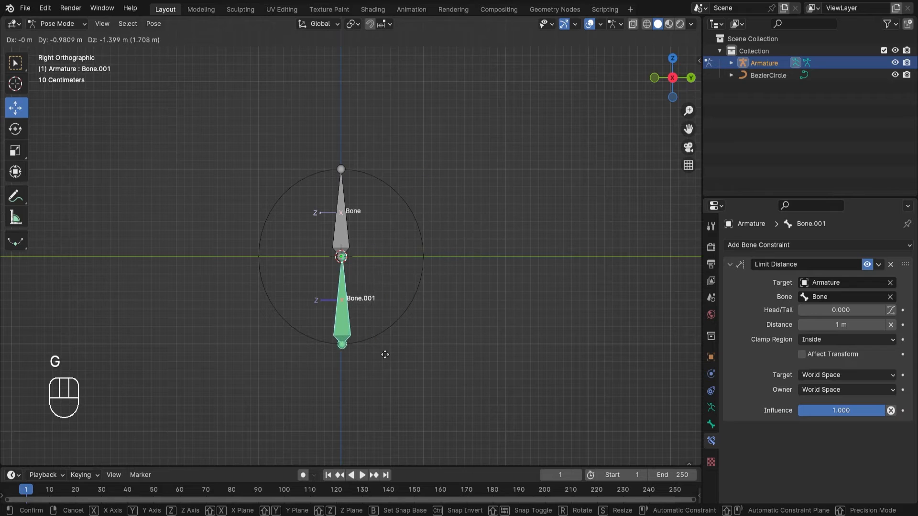
{"action": "right_click", "coordinate": [302, 212]}
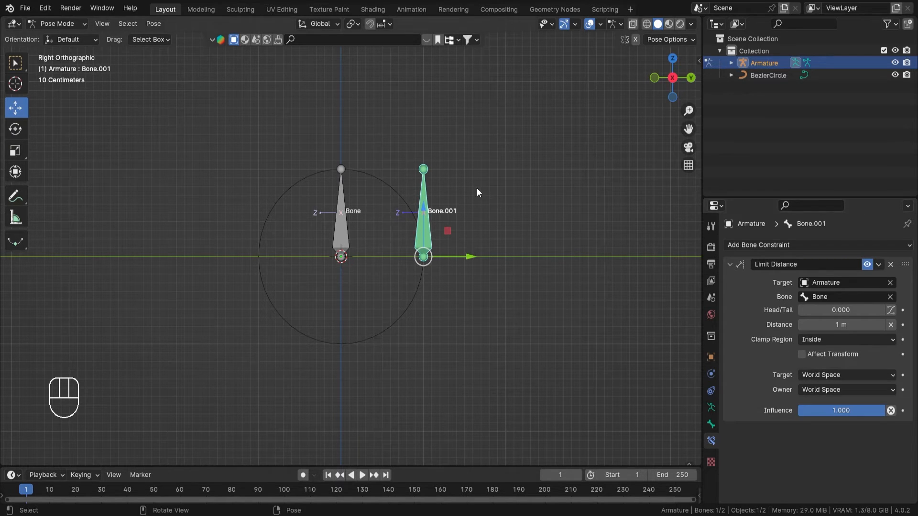
Set both the Target and Owner spaces of the Limit Distance constraint to Local Space.
{"action": "scroll", "coordinate": [398, 228], "scroll_direction": "up", "scroll_amount": 4}
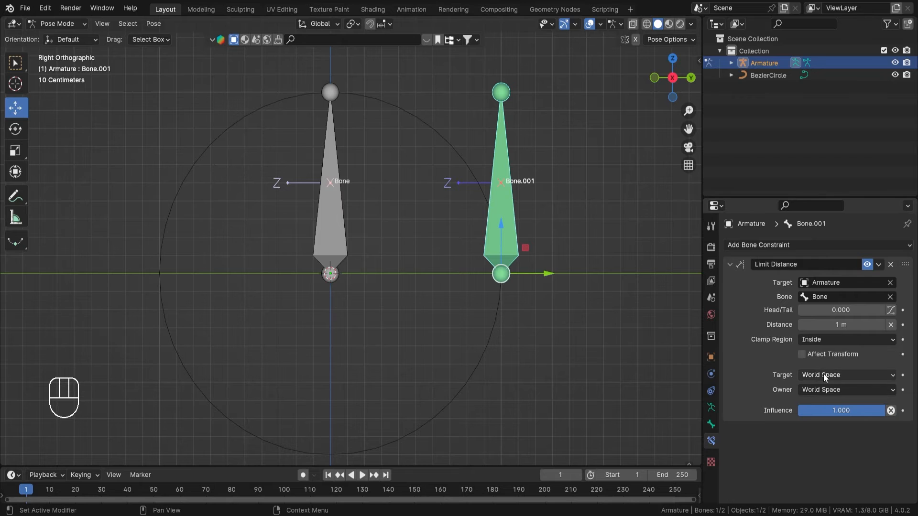
{"action": "scroll", "coordinate": [530, 303], "scroll_direction": "down", "scroll_amount": 4}
{"action": "scroll", "coordinate": [455, 240], "scroll_direction": "up", "scroll_amount": 2}
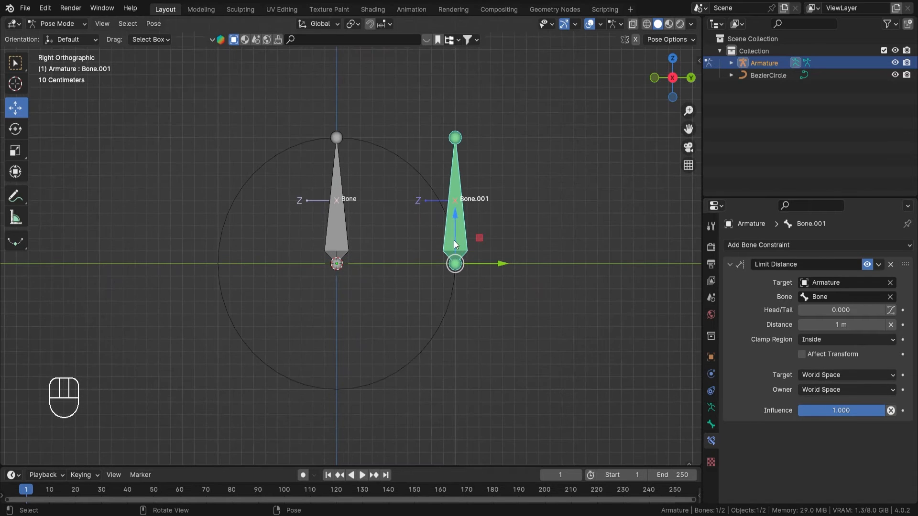
{"action": "left_click", "coordinate": [827, 377]}
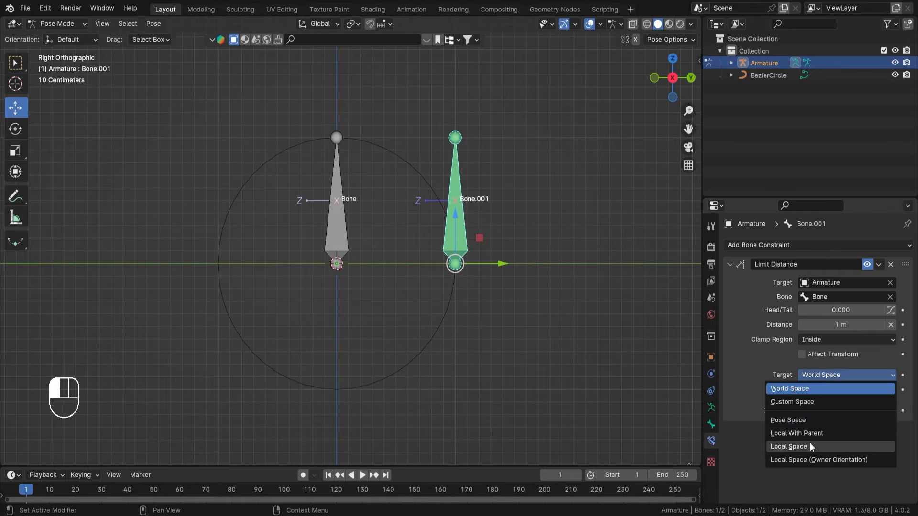
{"action": "left_click", "coordinate": [810, 447]}
{"action": "left_click", "coordinate": [829, 390]}
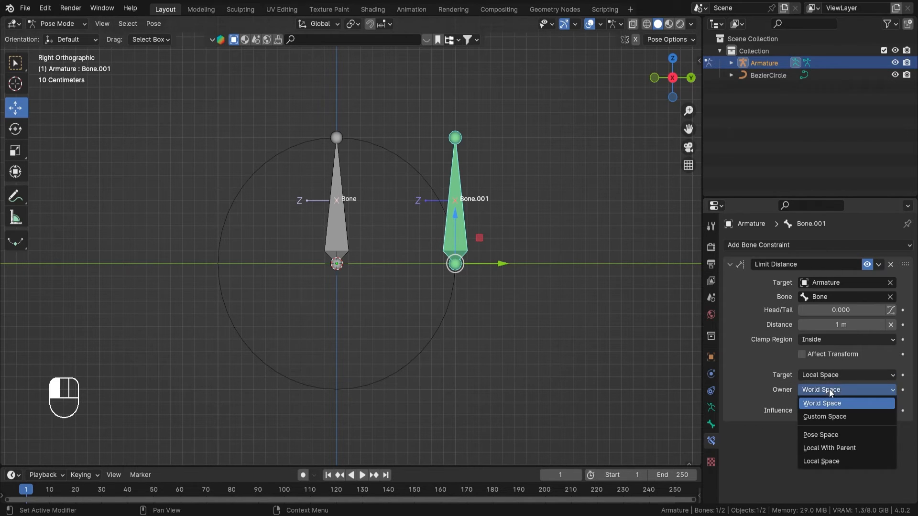
{"action": "left_click", "coordinate": [828, 462]}
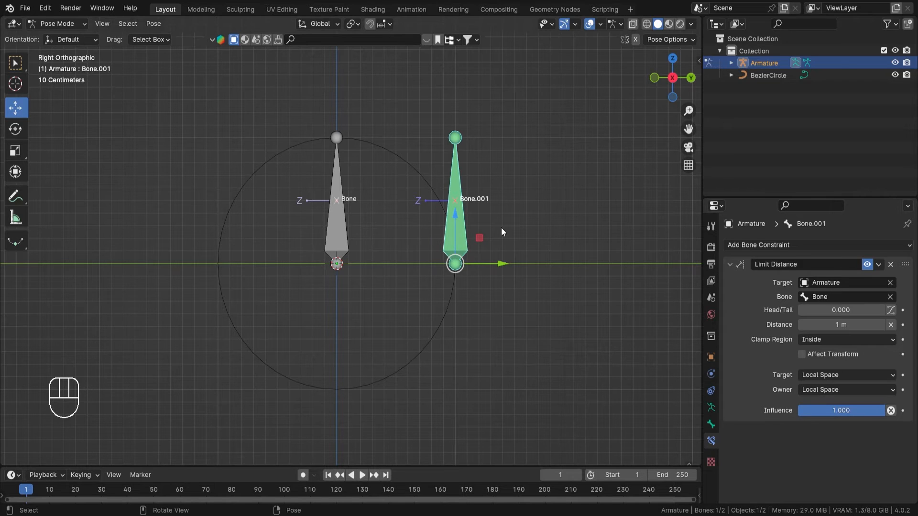
Try moving Bone.001 away from its rest position with the constraint in Local Space, and cancel the move.
{"action": "scroll", "coordinate": [501, 228], "scroll_direction": "down", "scroll_amount": 3}
{"action": "key", "text": "g"}
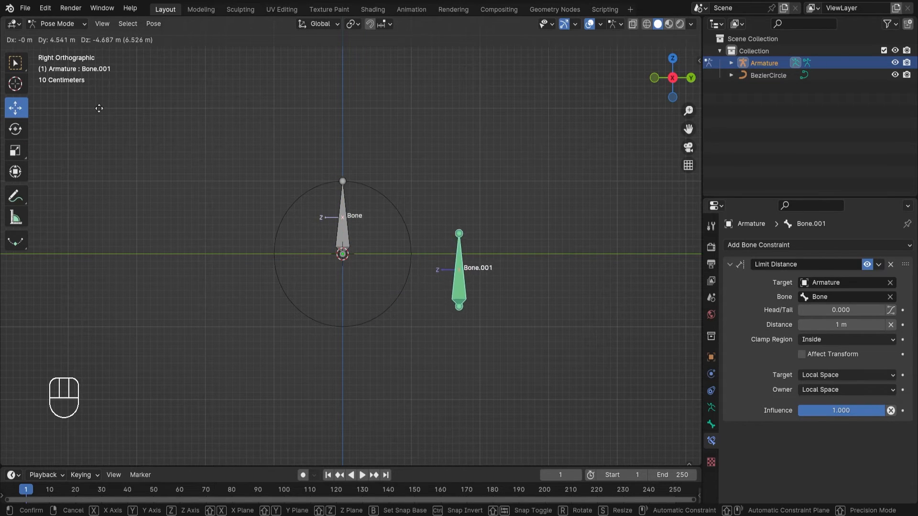
{"action": "right_click", "coordinate": [409, 370]}
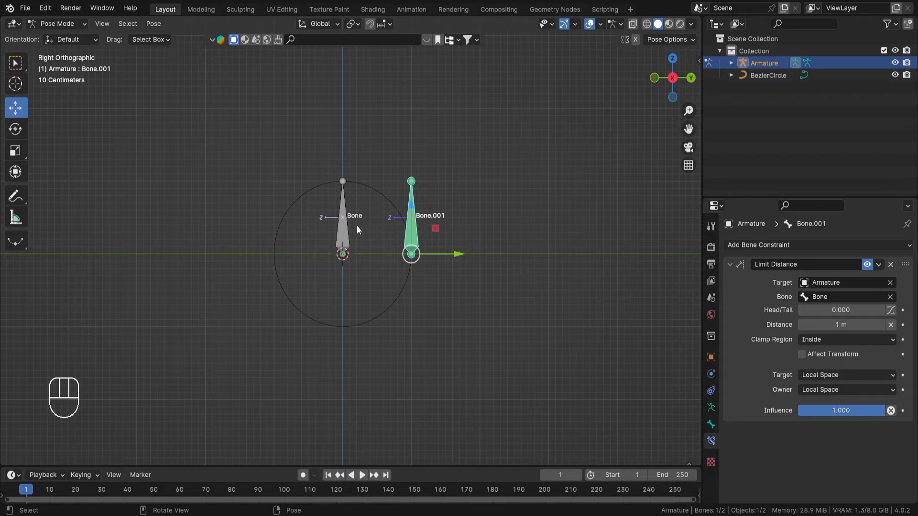
In Object Mode, move the BezierCircle 1 m along Y so it centres on the base of Bone.001.
{"action": "key", "text": "ctrl+Tab"}
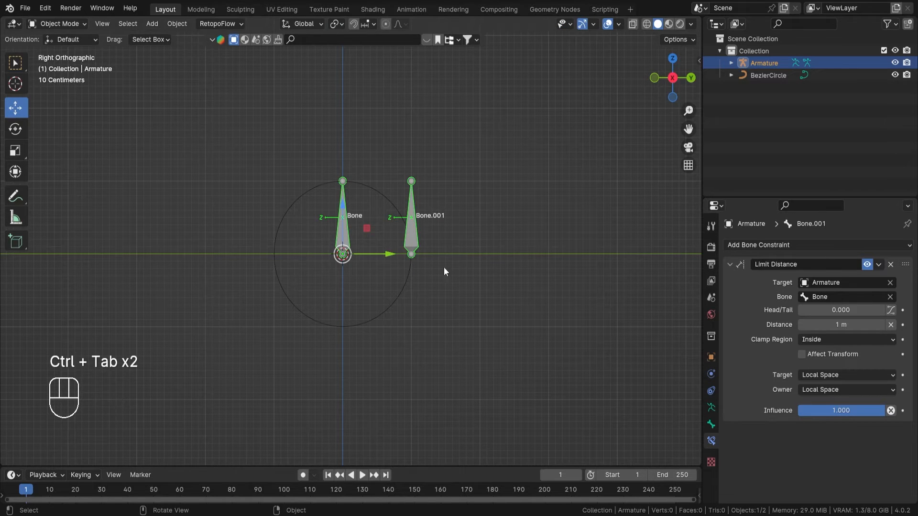
{"action": "left_click", "coordinate": [399, 297]}
{"action": "middle_click_drag", "start_coordinate": [456, 257], "coordinate": [386, 276], "text": "shift"}
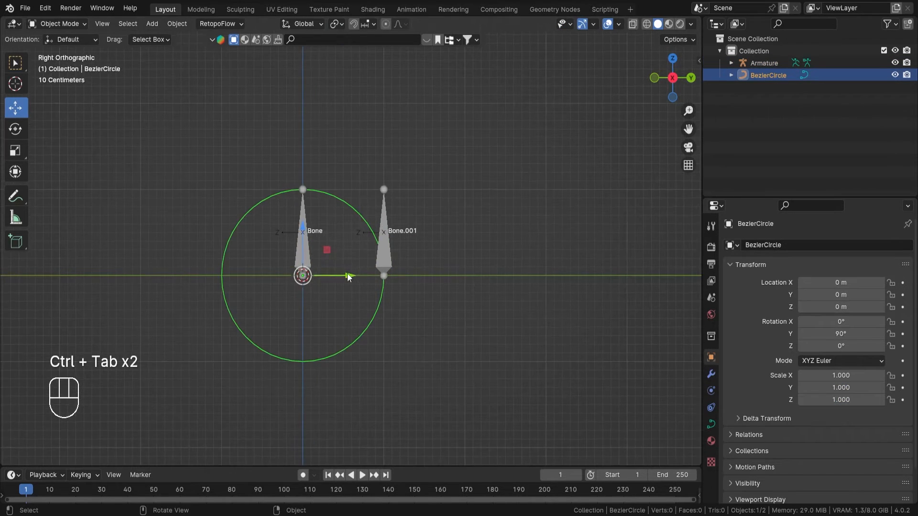
{"action": "left_click_drag", "start_coordinate": [349, 276], "coordinate": [431, 274]}
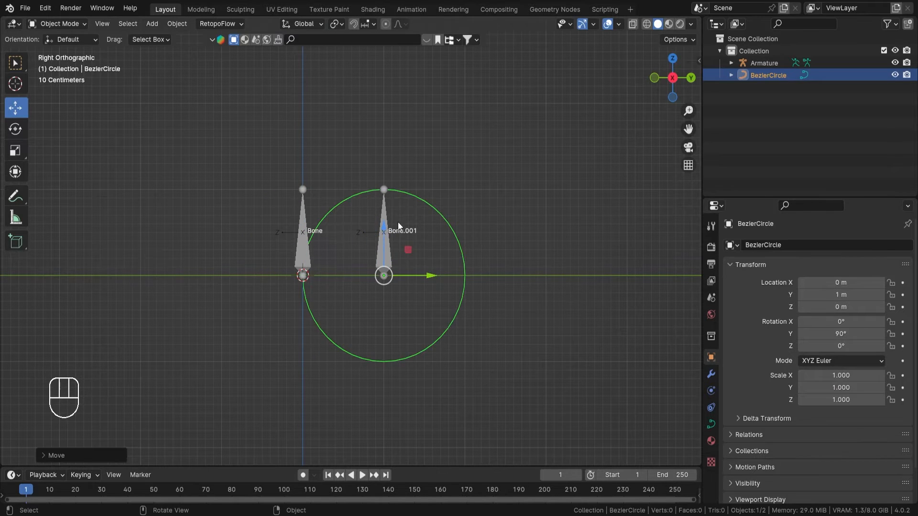
Return the armature to Pose Mode and test moving Bone.001 against the repositioned circle, cancelling the move.
{"action": "left_click", "coordinate": [386, 272]}
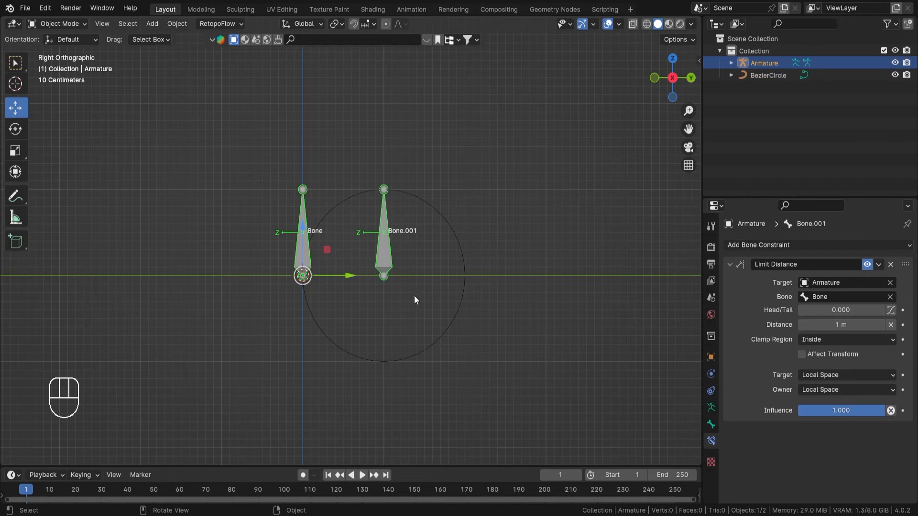
{"action": "middle_click_drag", "start_coordinate": [406, 343], "coordinate": [394, 293], "text": "ctrl"}
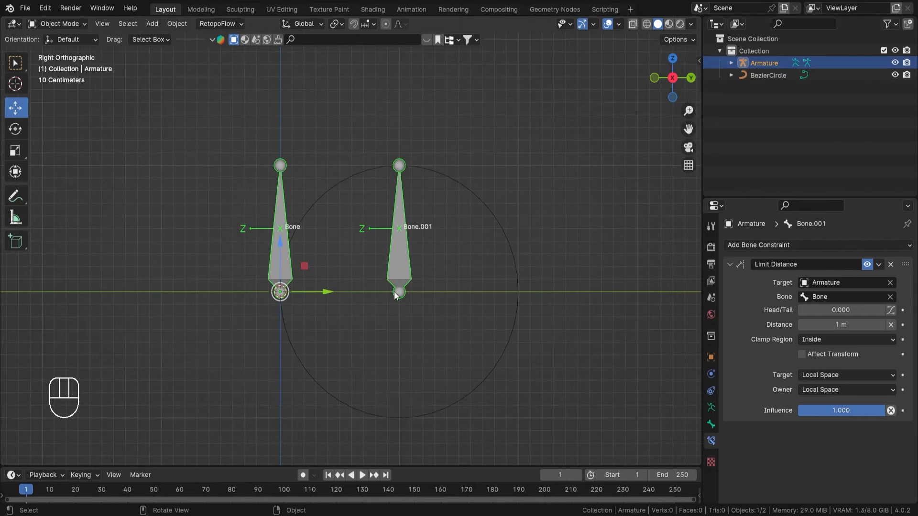
{"action": "left_click", "coordinate": [418, 268]}
{"action": "left_click", "coordinate": [399, 266]}
{"action": "key", "text": "ctrl+Tab"}
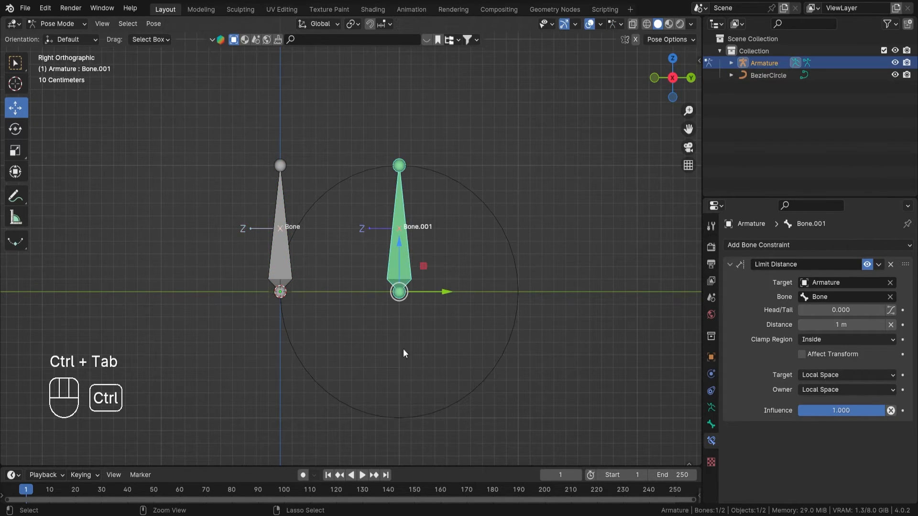
{"action": "key", "text": "g"}
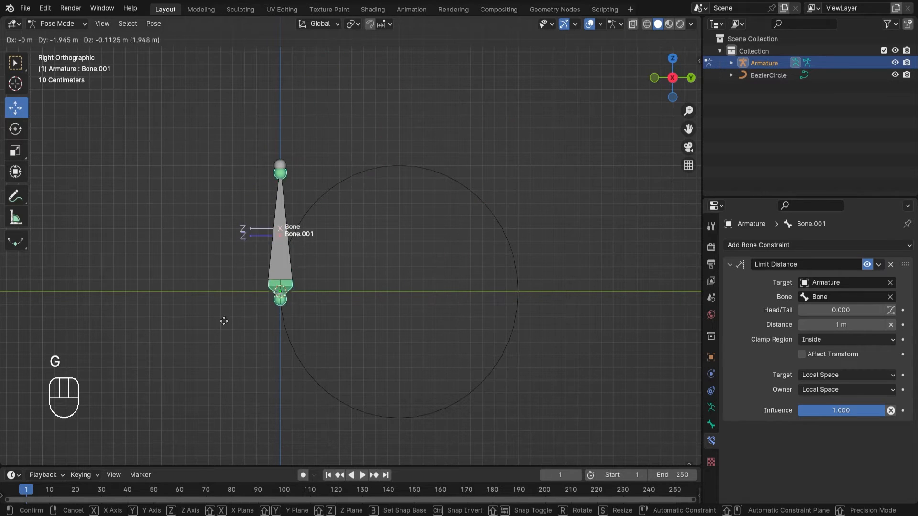
{"action": "right_click", "coordinate": [564, 271]}
Select Bone in Pose Mode in a perspective view and switch the viewport to wireframe shading.
{"action": "key", "text": "ctrl+Tab"}
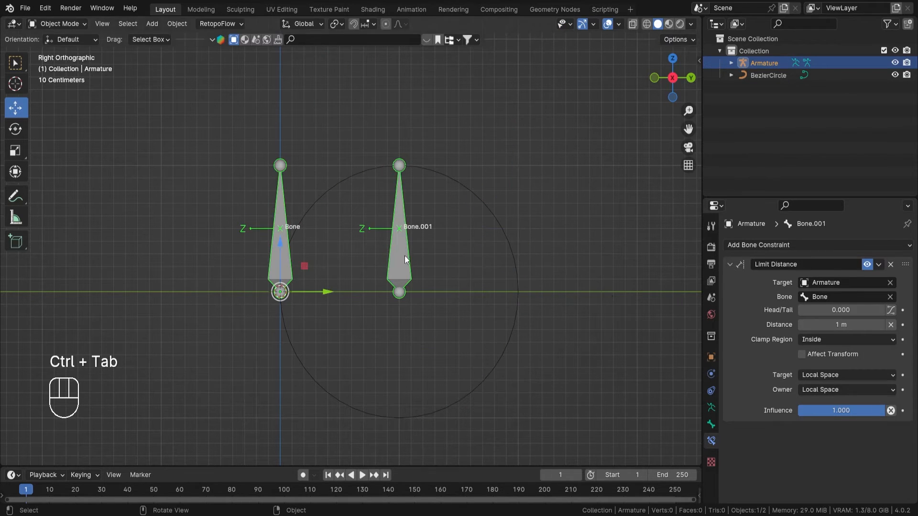
{"action": "middle_click_drag", "start_coordinate": [315, 320], "coordinate": [297, 302]}
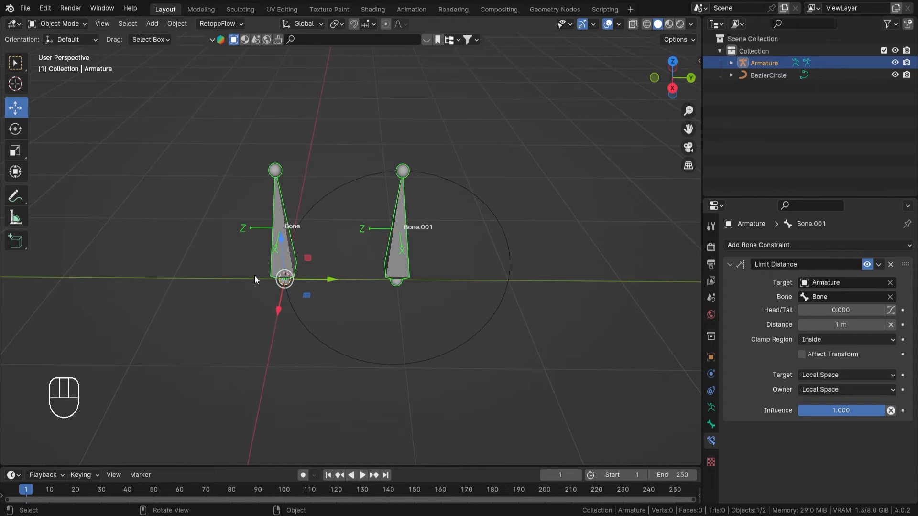
{"action": "key", "text": "ctrl+Tab"}
{"action": "left_click", "coordinate": [287, 206], "text": "shift"}
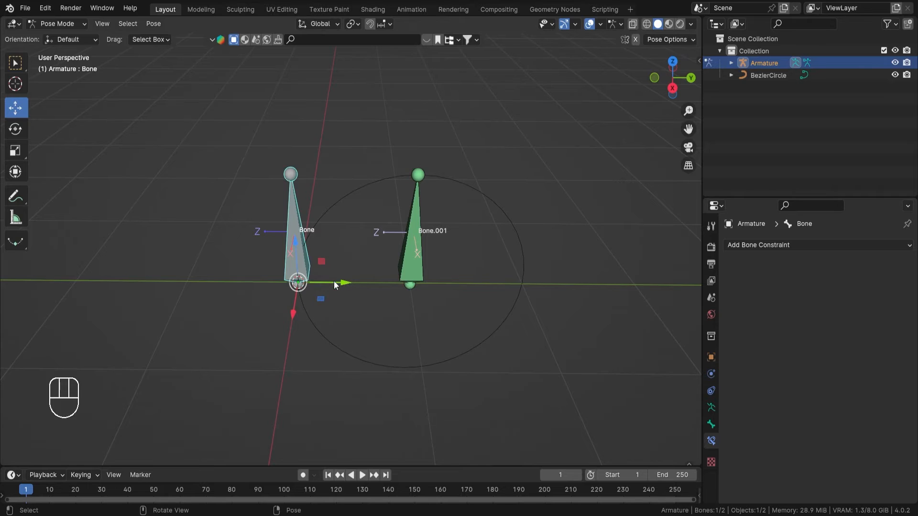
{"action": "middle_click_drag", "start_coordinate": [335, 281], "coordinate": [404, 267], "text": "ctrl"}
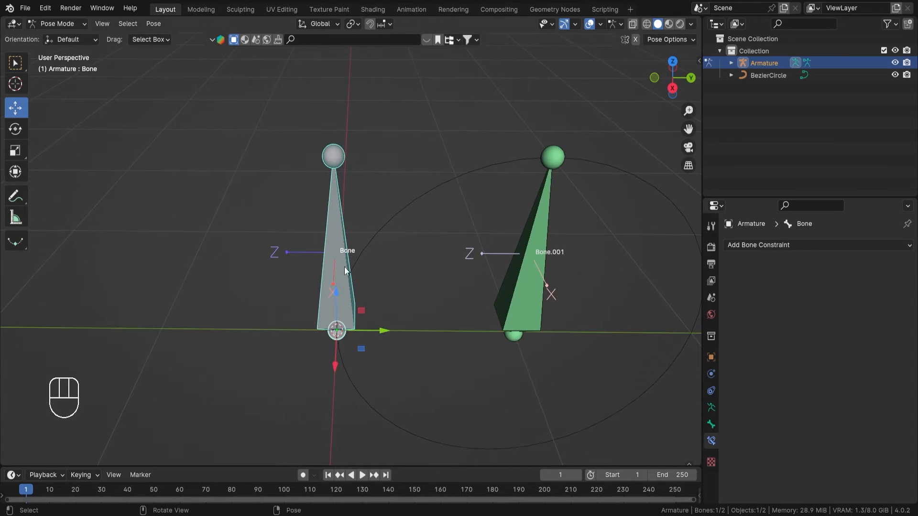
{"action": "key", "text": "z"}
{"action": "left_click", "coordinate": [177, 245]}
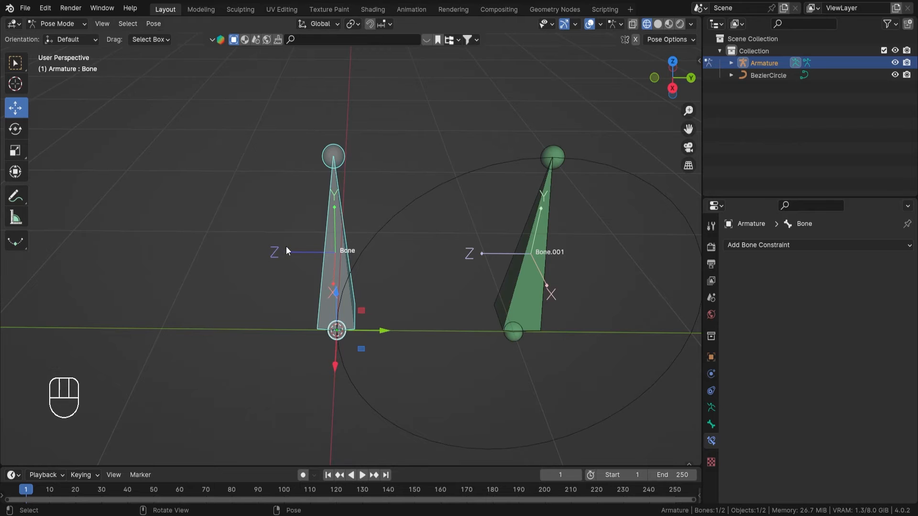
Move Bone along negative Y away from the circle, and select Bone.001.
{"action": "scroll", "coordinate": [378, 282], "scroll_direction": "down", "scroll_amount": 4}
{"action": "left_click_drag", "start_coordinate": [389, 285], "coordinate": [326, 289]}
{"action": "middle_click_drag", "start_coordinate": [364, 277], "coordinate": [432, 262]}
{"action": "middle_click_drag", "start_coordinate": [329, 246], "coordinate": [326, 286], "text": "shift"}
{"action": "middle_click_drag", "start_coordinate": [427, 319], "coordinate": [437, 302], "text": "ctrl"}
{"action": "left_click", "coordinate": [442, 302]}
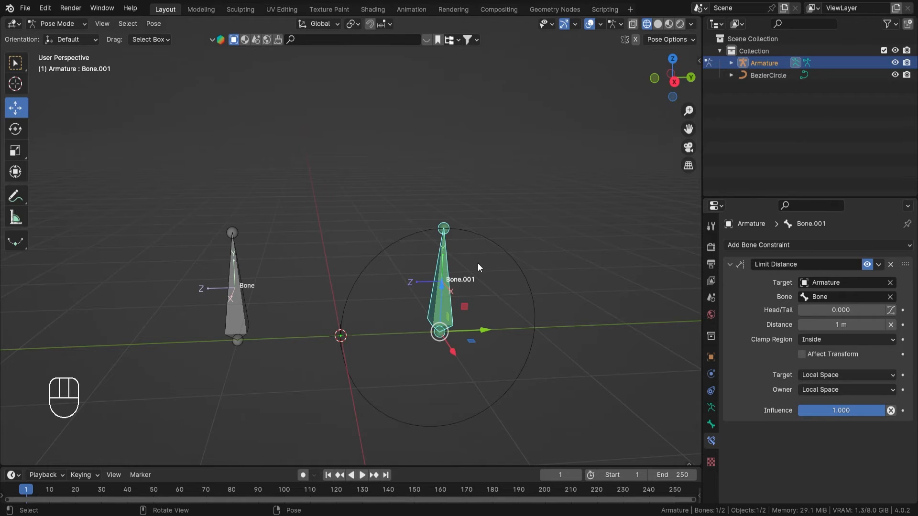
Select Bone.001, view it from the right, and test moving it within the circle, cancelling the move.
{"action": "left_click", "coordinate": [530, 289]}
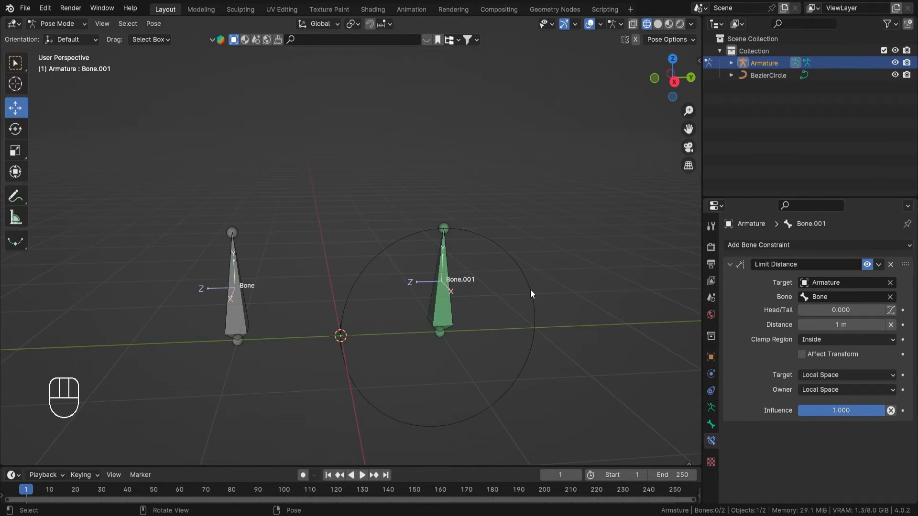
{"action": "left_click", "coordinate": [431, 321]}
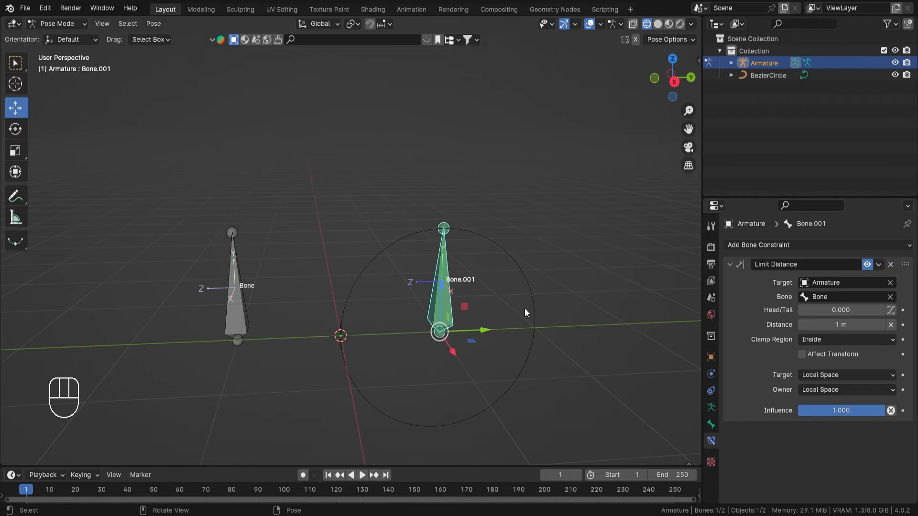
{"action": "left_click", "coordinate": [675, 82]}
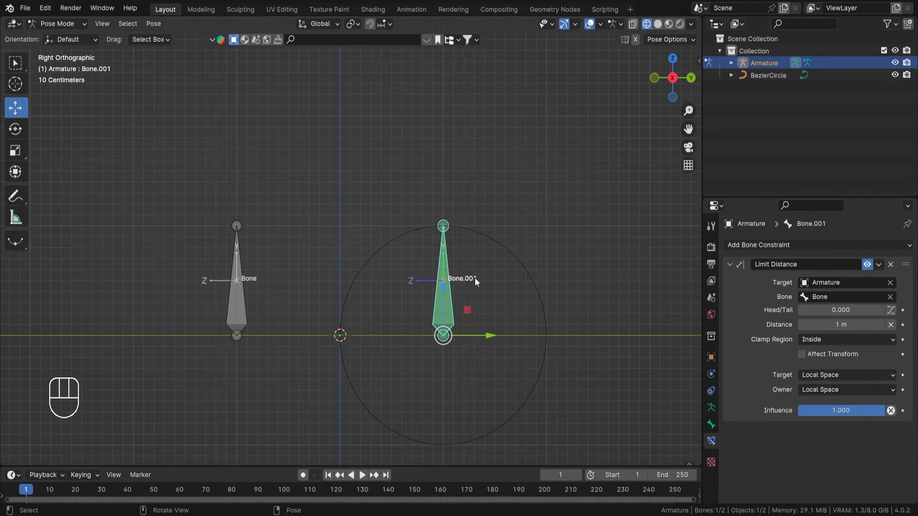
{"action": "key", "text": "g"}
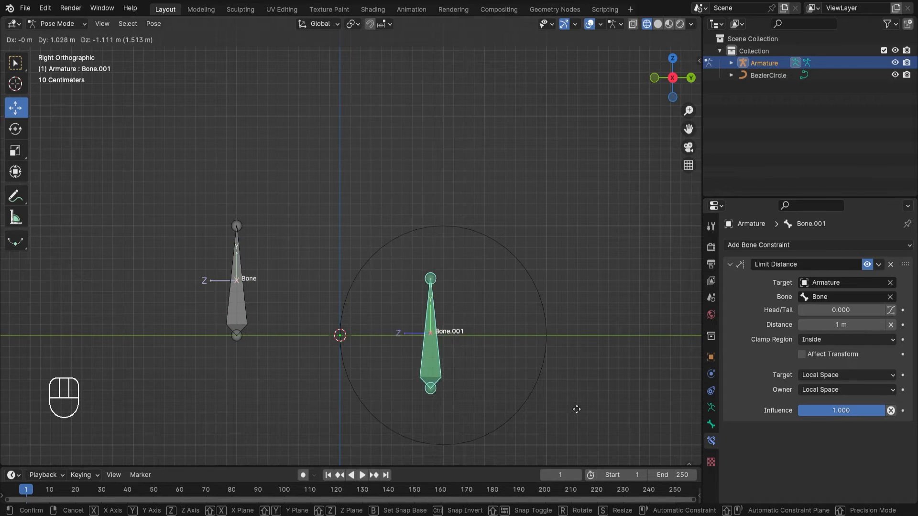
{"action": "right_click", "coordinate": [400, 148]}
In Object Mode, move the BezierCircle along Y back to the world origin, setting its Y location to 0 m.
{"action": "middle_click_drag", "start_coordinate": [397, 241], "coordinate": [438, 240]}
{"action": "key", "text": "ctrl+Tab"}
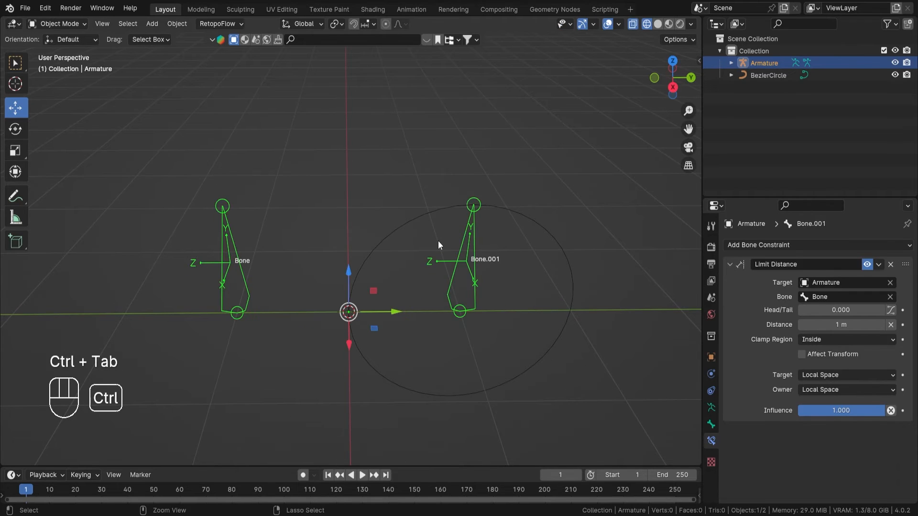
{"action": "key", "text": "ctrl+Tab"}
{"action": "left_click", "coordinate": [238, 287]}
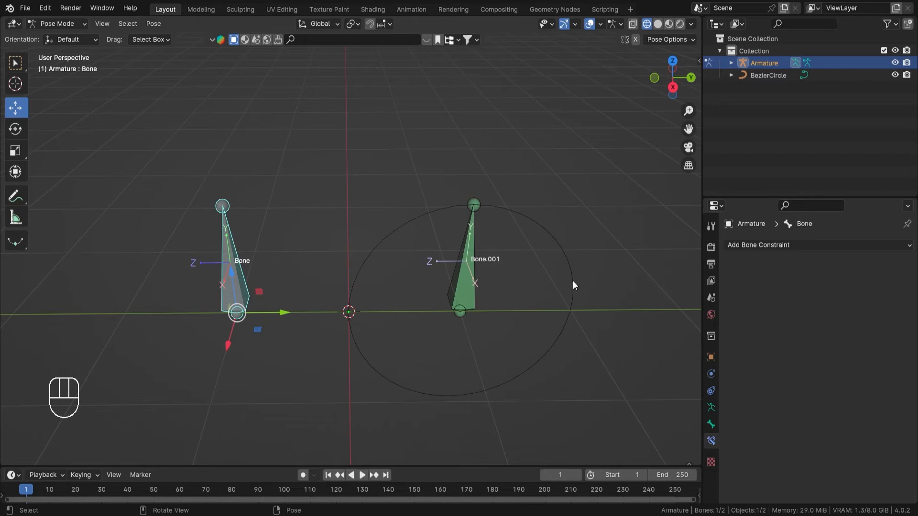
{"action": "key", "text": "ctrl+Tab"}
{"action": "left_click", "coordinate": [573, 297]}
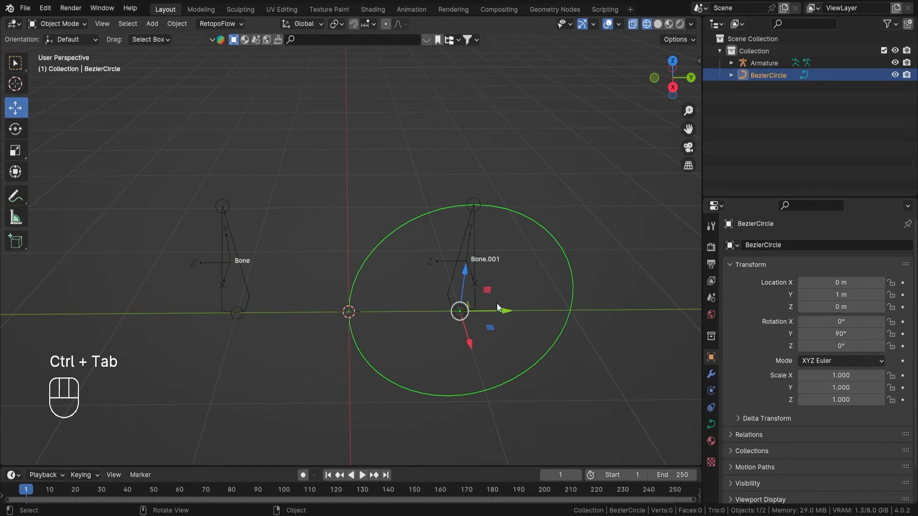
{"action": "left_click_drag", "start_coordinate": [500, 314], "coordinate": [406, 305]}
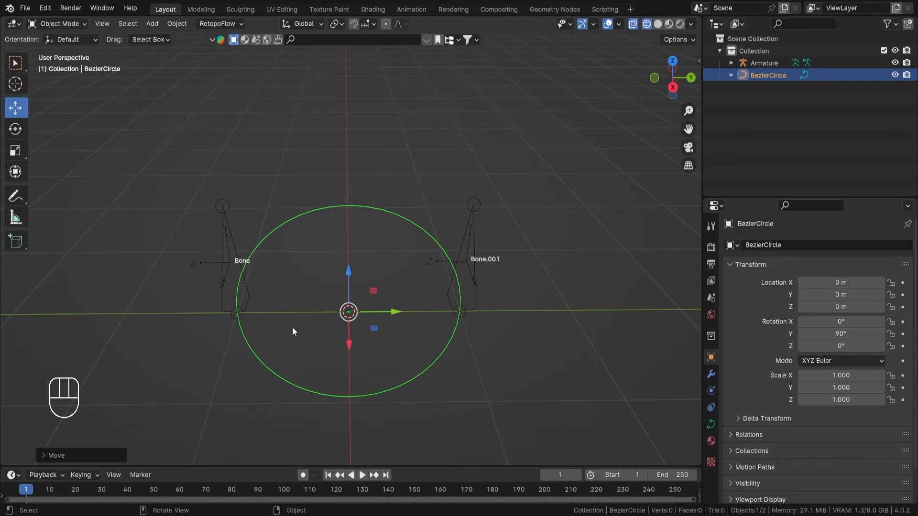
Return the armature to Pose Mode and test moving Bone.001 in the YZ plane against the recentred circle, cancelling the move.
{"action": "left_click", "coordinate": [474, 258]}
{"action": "key", "text": "ctrl+Tab"}
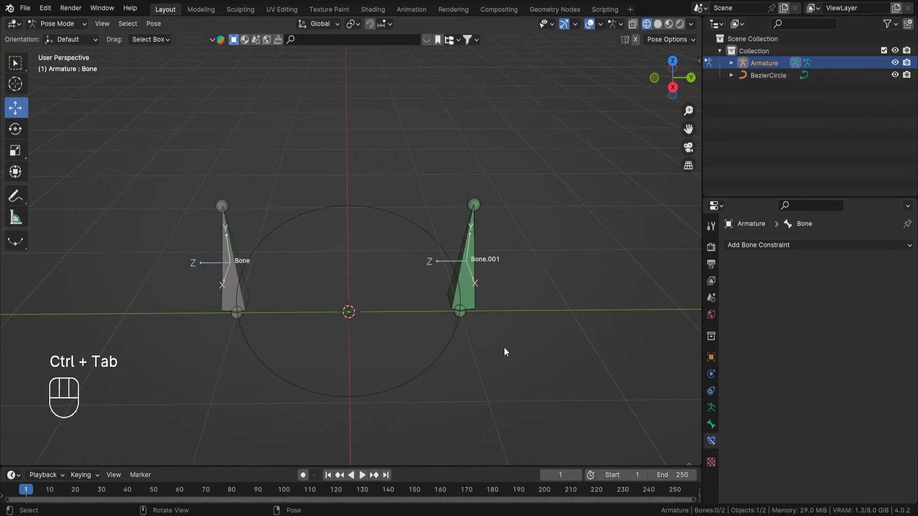
{"action": "left_click", "coordinate": [464, 288]}
{"action": "middle_click_drag", "start_coordinate": [445, 354], "coordinate": [448, 286]}
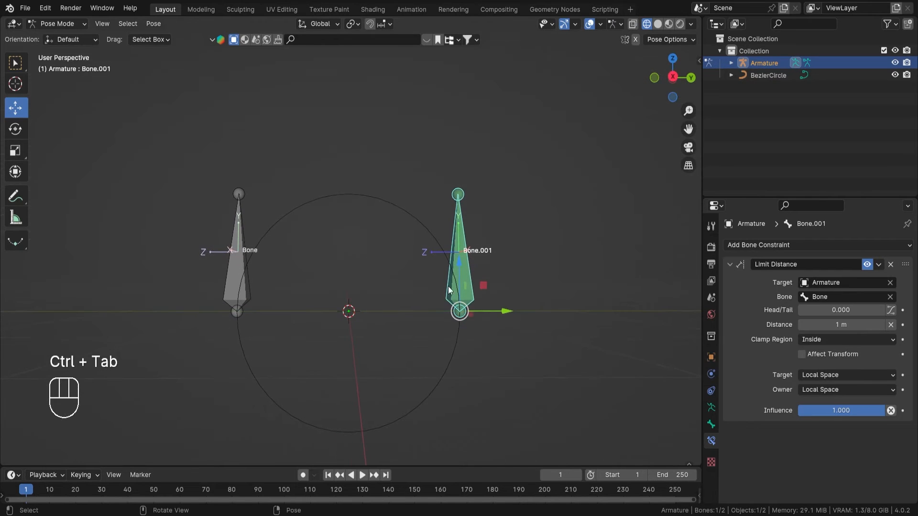
{"action": "left_click_drag", "start_coordinate": [486, 285], "coordinate": [478, 407]}
{"action": "right_click", "coordinate": [478, 407]}
Select all bones and clear their pose location and rotation.
{"action": "middle_click_drag", "start_coordinate": [431, 283], "coordinate": [427, 317]}
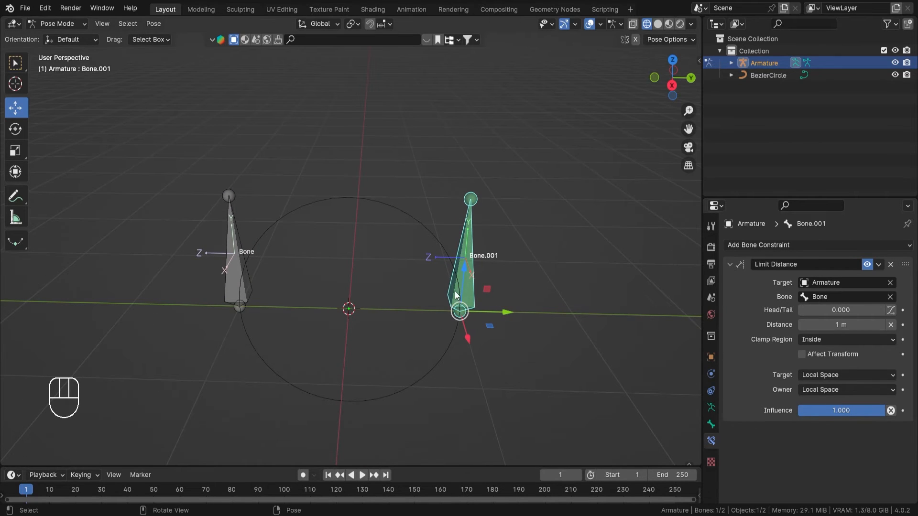
{"action": "key", "text": "a"}
{"action": "key", "text": "alt+g"}
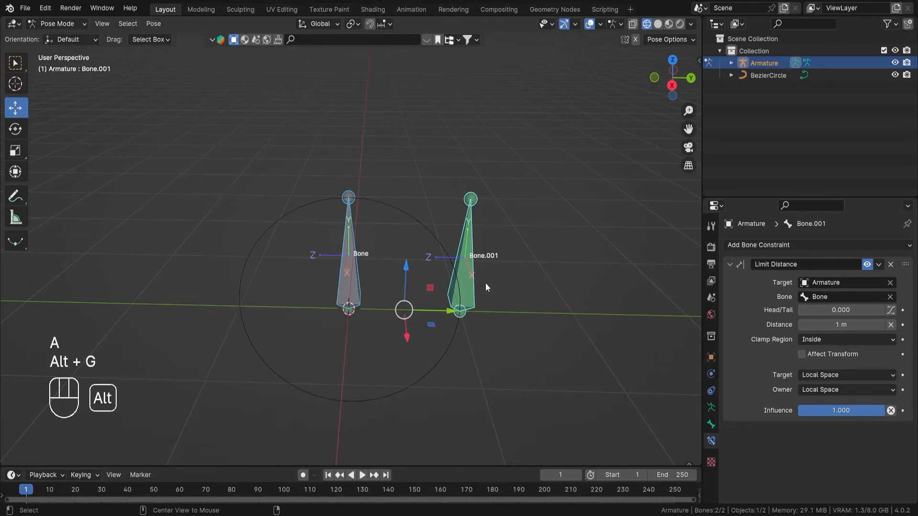
{"action": "key", "text": "alt+r"}
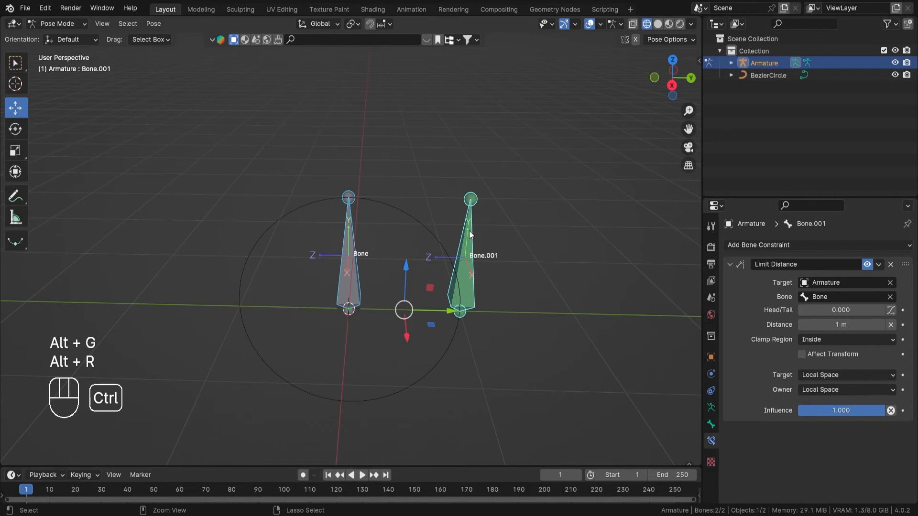
Select only Bone.001 in Pose Mode and set its Limit Distance constraint's Target space to World Space.
{"action": "key", "text": "ctrl+Tab"}
{"action": "middle_click_drag", "start_coordinate": [442, 353], "coordinate": [469, 259]}
{"action": "key", "text": "ctrl+Tab"}
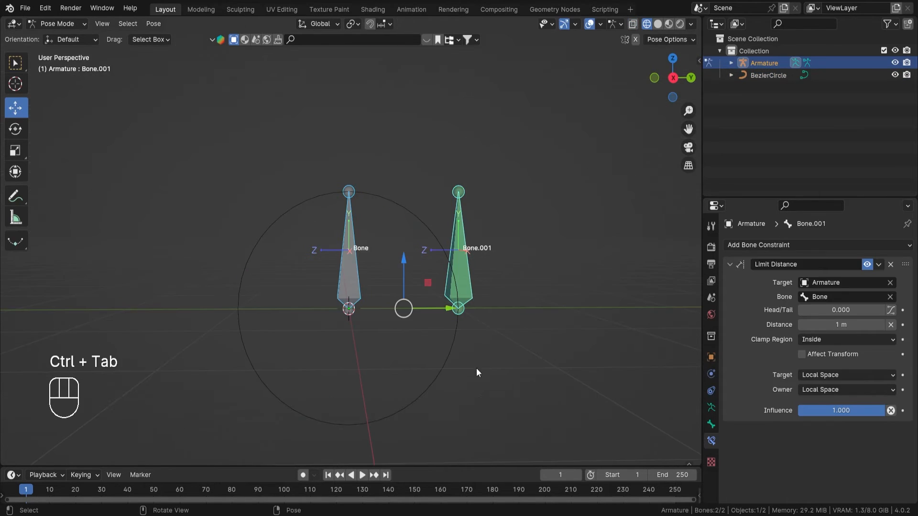
{"action": "left_click", "coordinate": [519, 263]}
{"action": "left_click", "coordinate": [459, 279]}
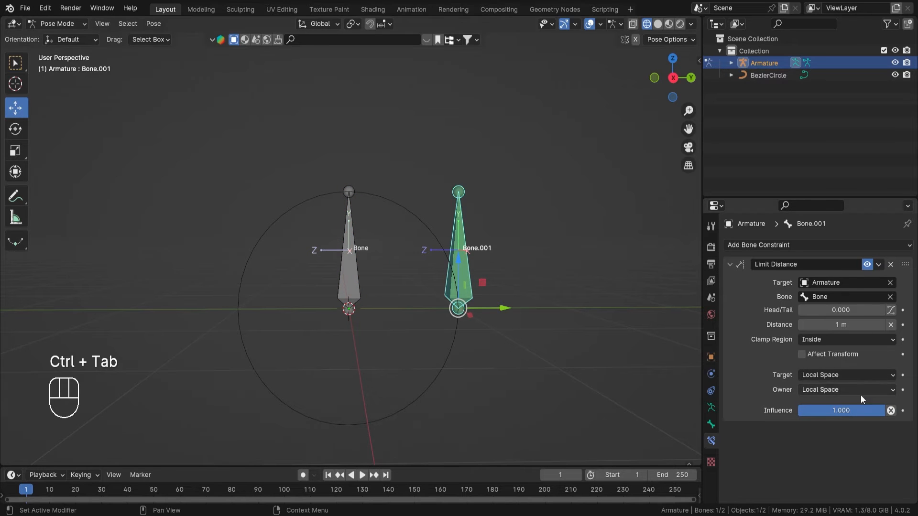
{"action": "left_click", "coordinate": [818, 374]}
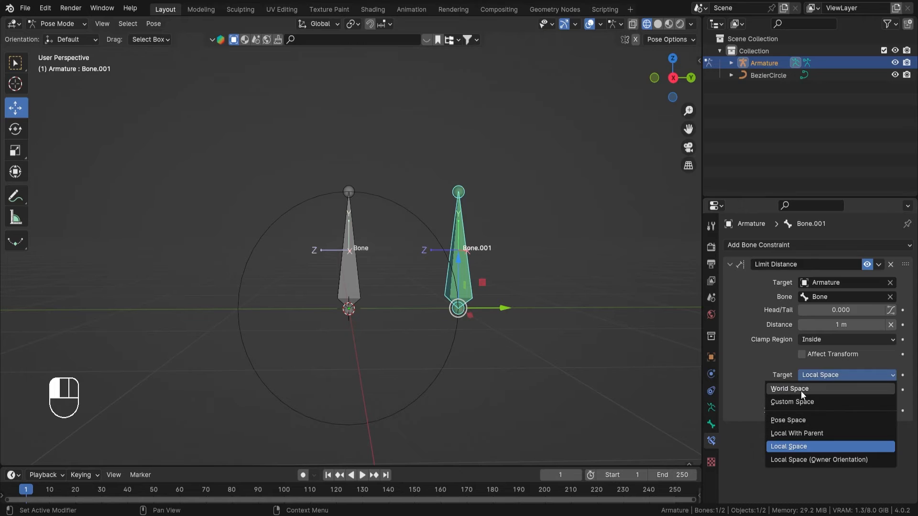
{"action": "left_click", "coordinate": [802, 389]}
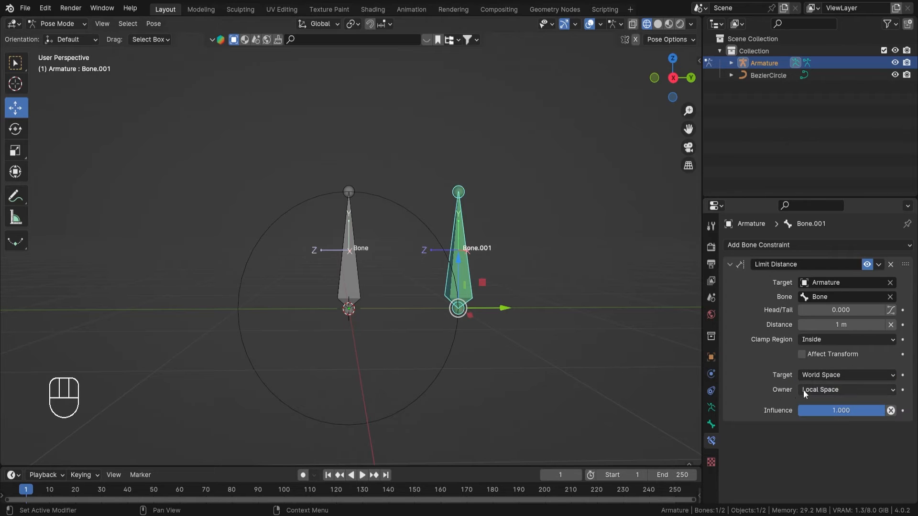
Compare Bone with Bone.001's constraint settings, and try moving Bone along Y, cancelling the move.
{"action": "left_click", "coordinate": [349, 290]}
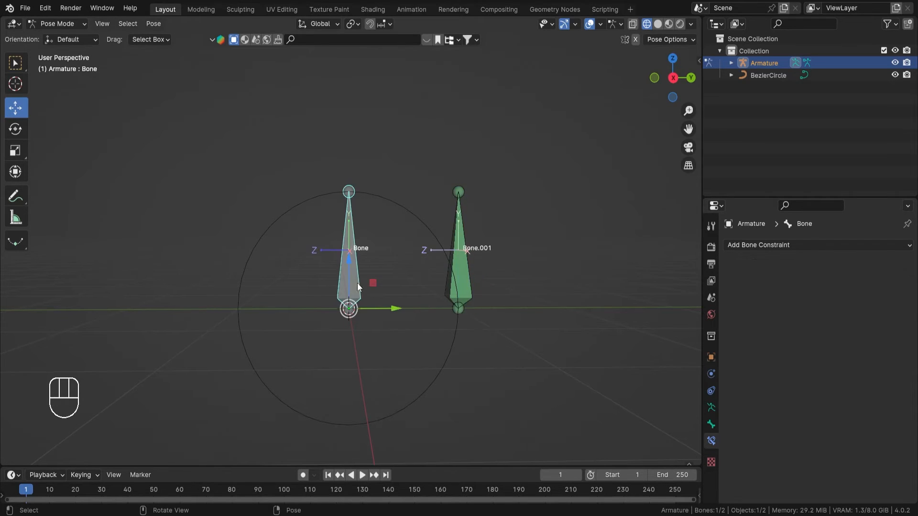
{"action": "middle_click_drag", "start_coordinate": [381, 247], "coordinate": [326, 217]}
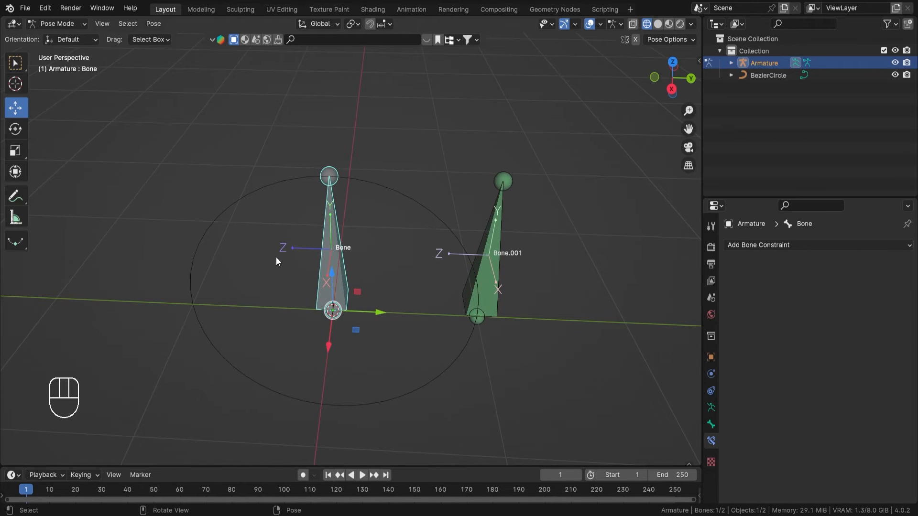
{"action": "middle_click_drag", "start_coordinate": [411, 297], "coordinate": [380, 296]}
{"action": "left_click", "coordinate": [483, 276]}
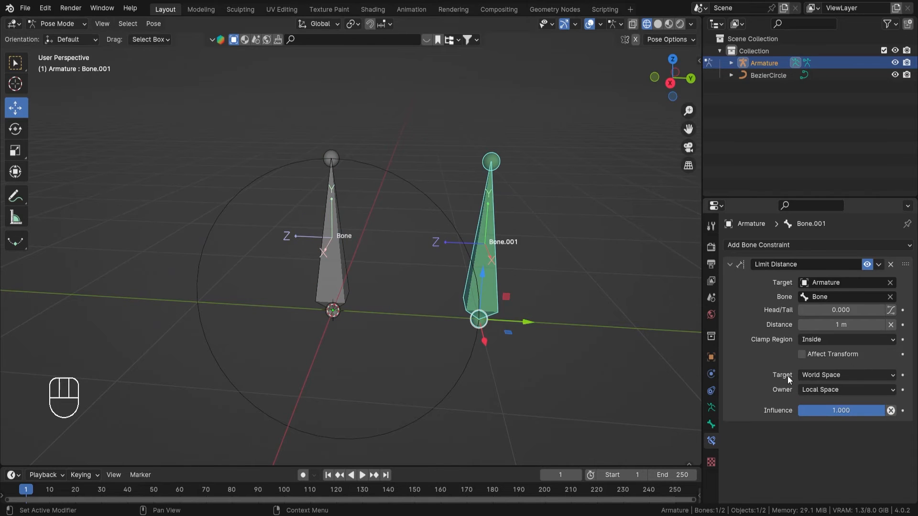
{"action": "left_click", "coordinate": [346, 283]}
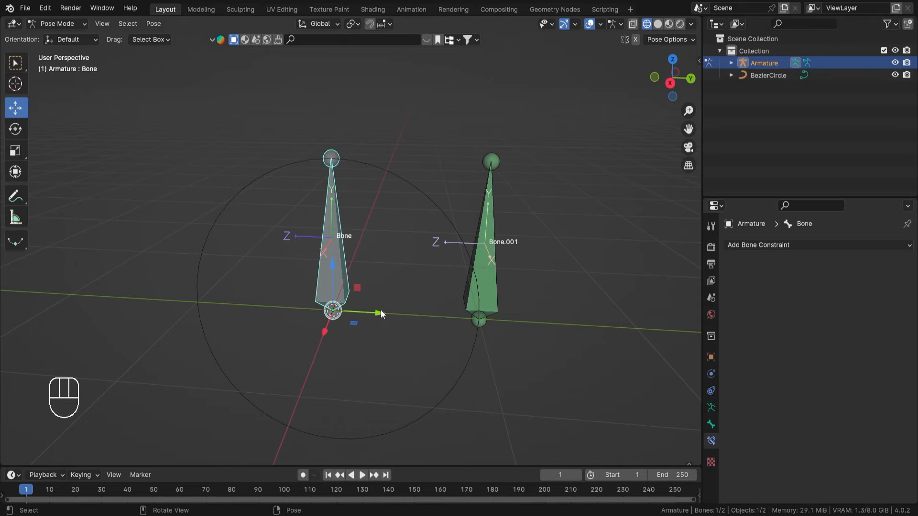
{"action": "middle_click_drag", "start_coordinate": [399, 306], "coordinate": [381, 295]}
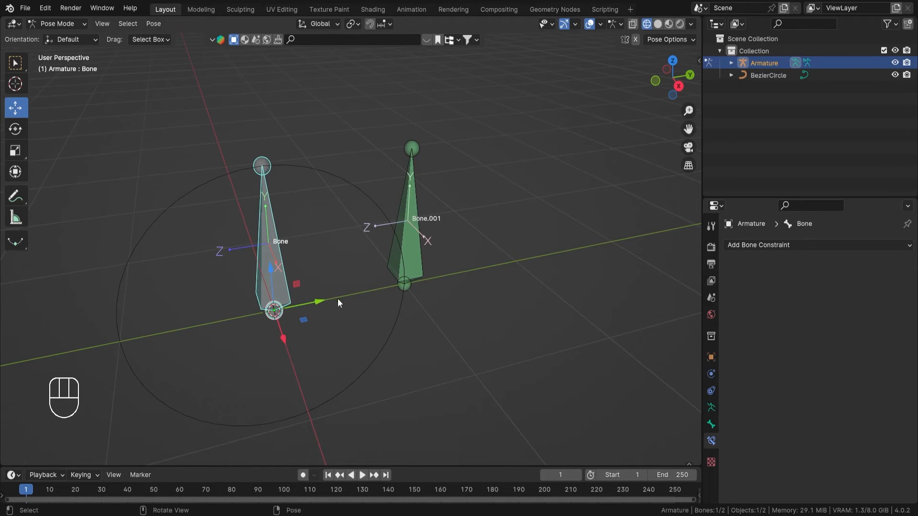
{"action": "left_click_drag", "start_coordinate": [316, 301], "coordinate": [319, 300]}
{"action": "right_click", "coordinate": [319, 300]}
Select Bone.001 and test moving it freely with the Target space at World Space and Owner at Local Space.
{"action": "left_click", "coordinate": [423, 248]}
{"action": "middle_click_drag", "start_coordinate": [423, 248], "coordinate": [463, 245]}
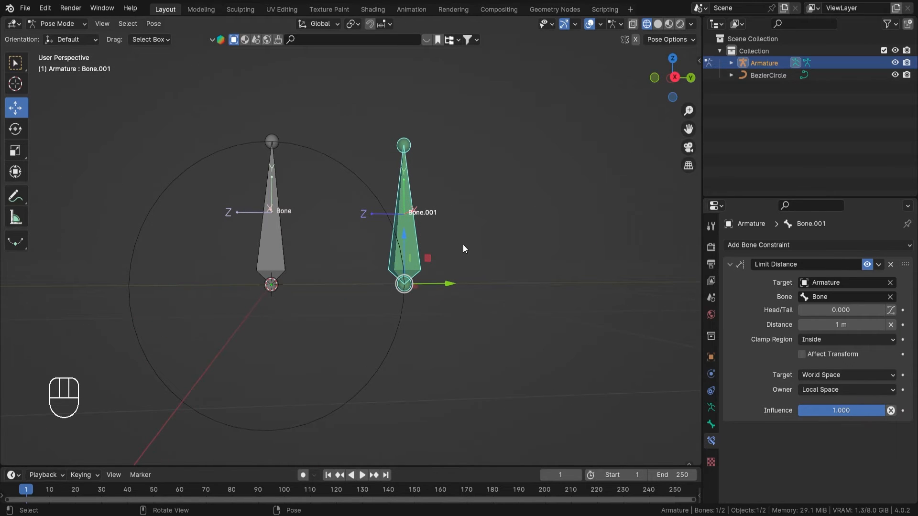
{"action": "key", "text": "g"}
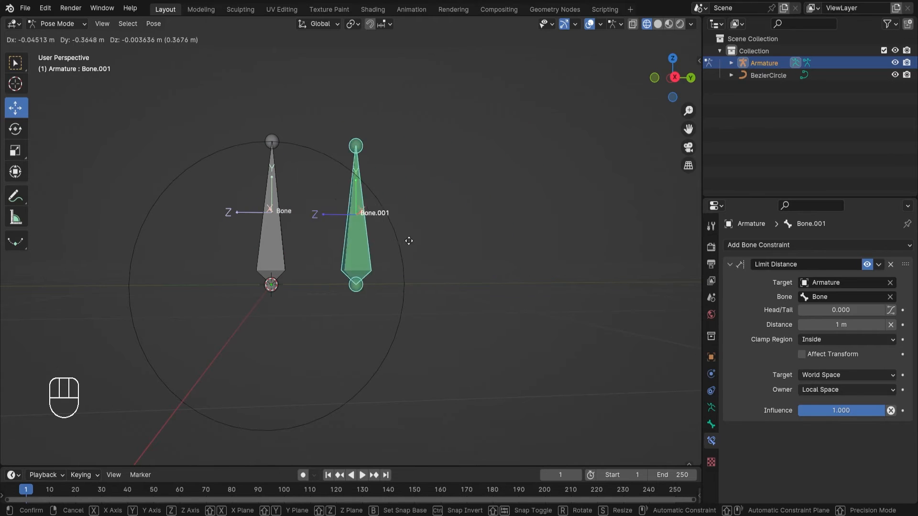
{"action": "left_click", "coordinate": [361, 244]}
In Object Mode, move the BezierCircle along Y to centre on the base of Bone.001, and return the armature to Pose Mode.
{"action": "key", "text": "KP_3"}
{"action": "key", "text": "ctrl+Tab"}
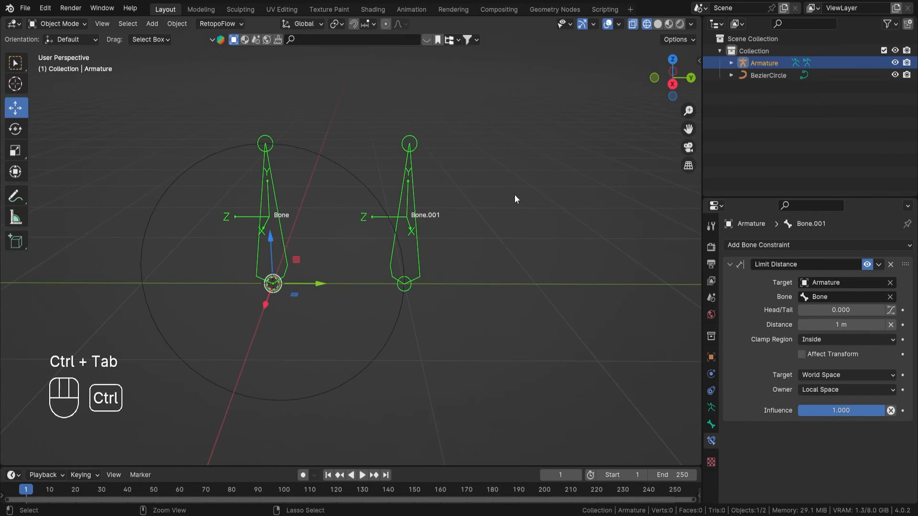
{"action": "key", "text": "ctrl+Tab"}
{"action": "key", "text": "ctrl+Tab"}
{"action": "left_click_drag", "start_coordinate": [387, 351], "coordinate": [426, 260], "text": "ctrl"}
{"action": "left_click", "coordinate": [415, 243]}
{"action": "key", "text": "ctrl+Tab"}
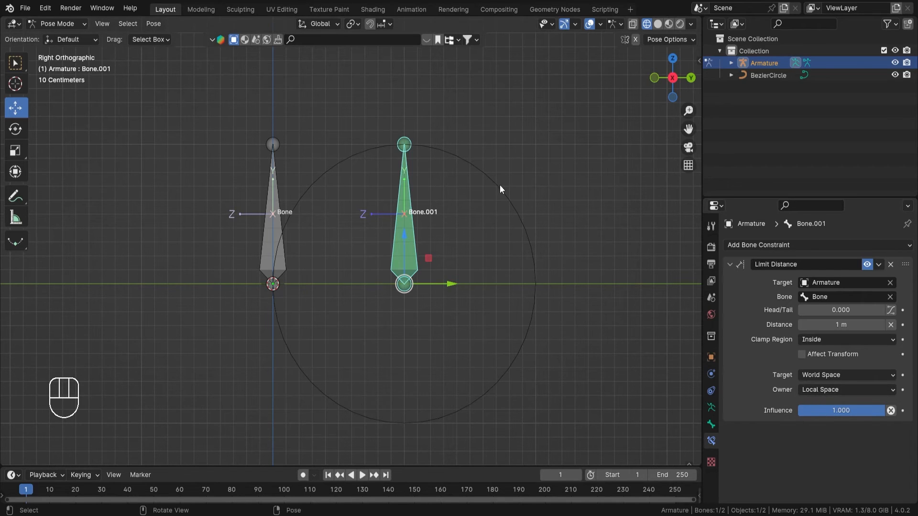
Reselect Bone.001 and test moving it around the repositioned circle in the right view, cancelling the move.
{"action": "left_click", "coordinate": [458, 302]}
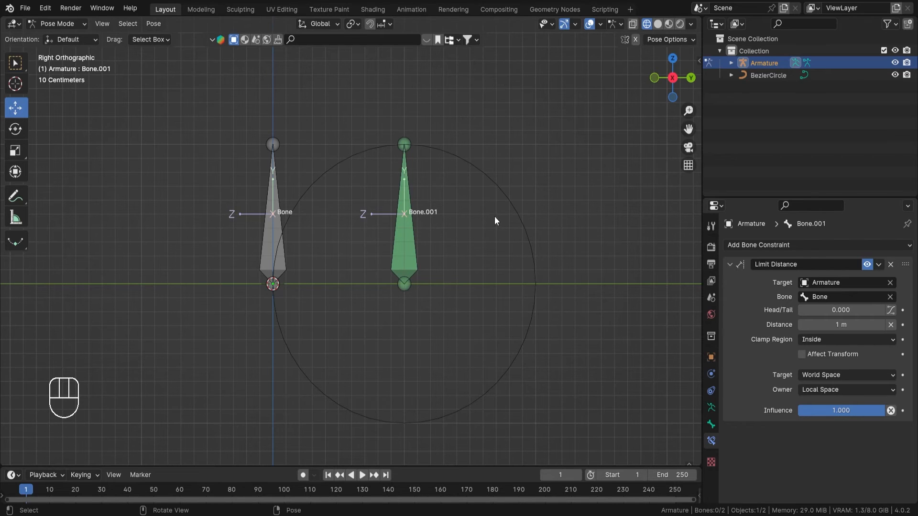
{"action": "left_click", "coordinate": [407, 241]}
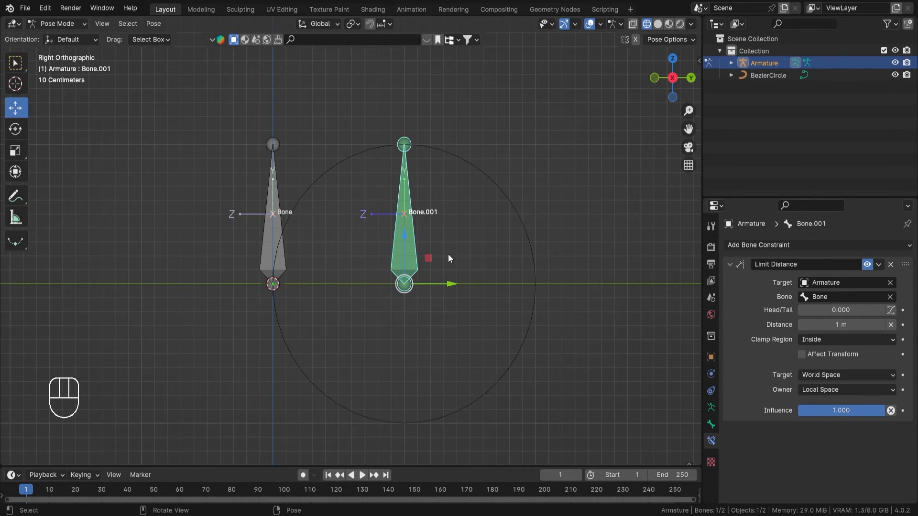
{"action": "key", "text": "g"}
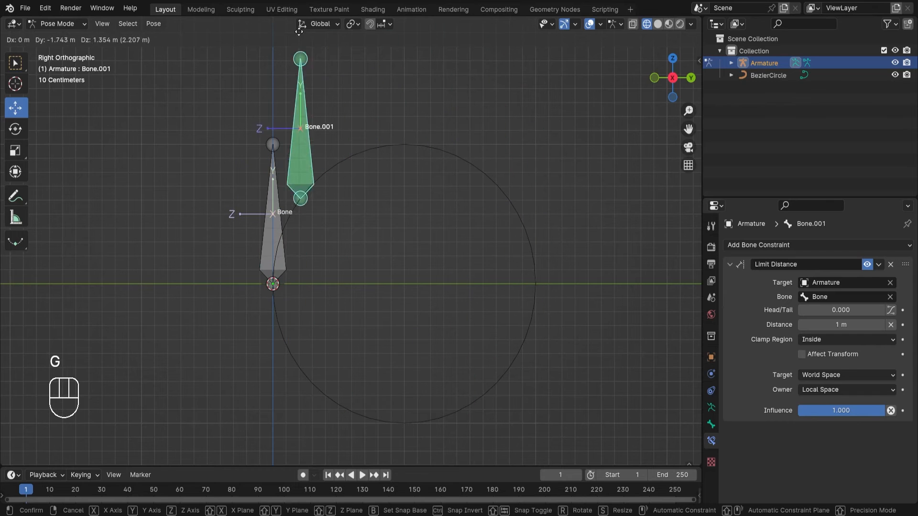
{"action": "right_click", "coordinate": [466, 296]}
Move Bone 1 m along Y onto the position of Bone.001.
{"action": "left_click", "coordinate": [257, 234]}
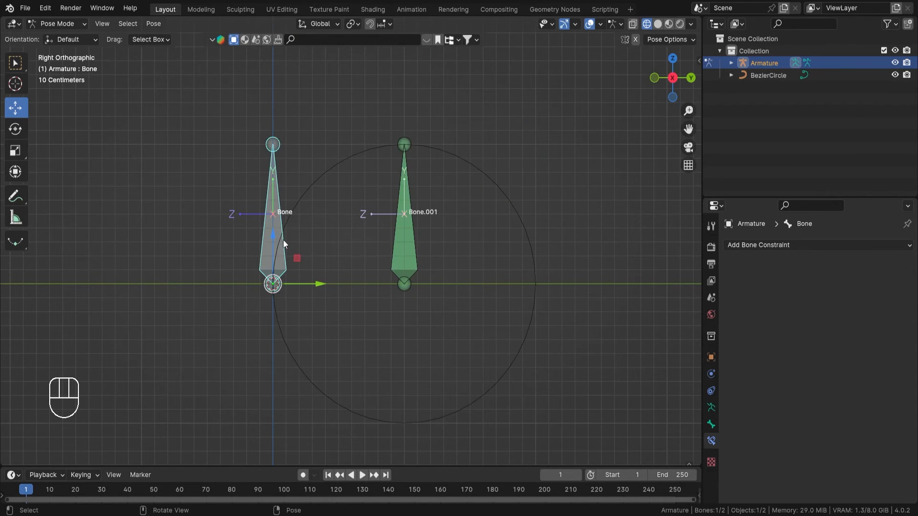
{"action": "middle_click_drag", "start_coordinate": [283, 239], "coordinate": [334, 230]}
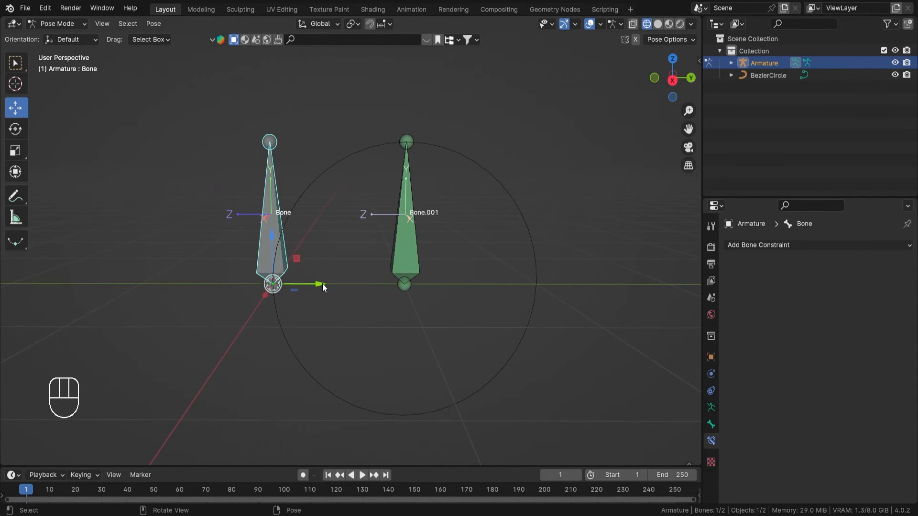
{"action": "middle_click_drag", "start_coordinate": [320, 286], "coordinate": [337, 288]}
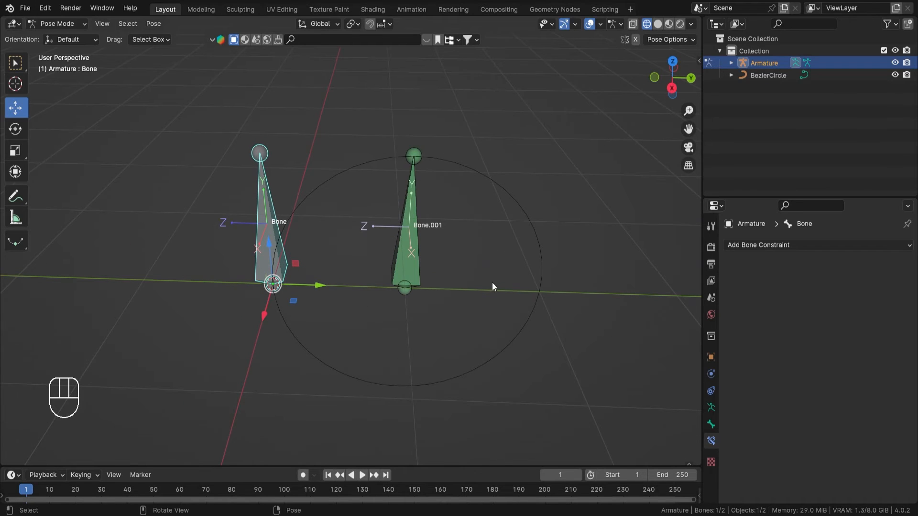
{"action": "left_click", "coordinate": [408, 246]}
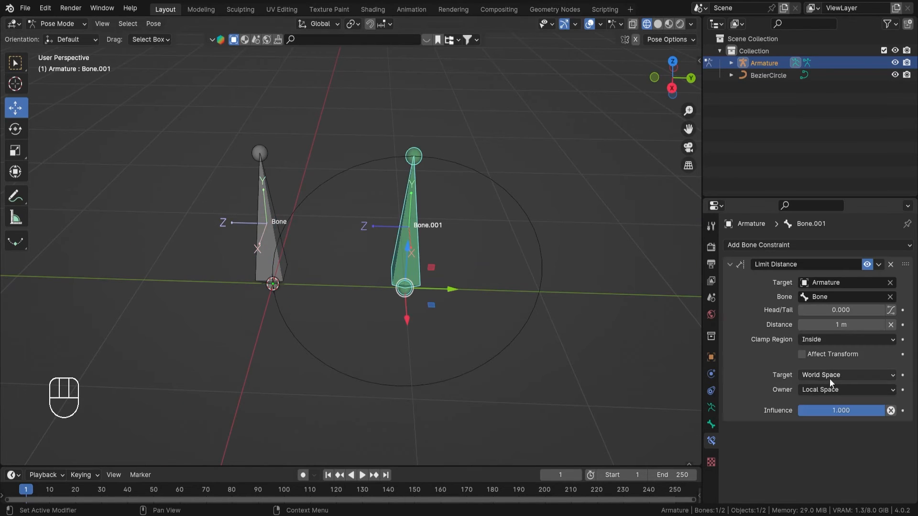
{"action": "left_click", "coordinate": [287, 259]}
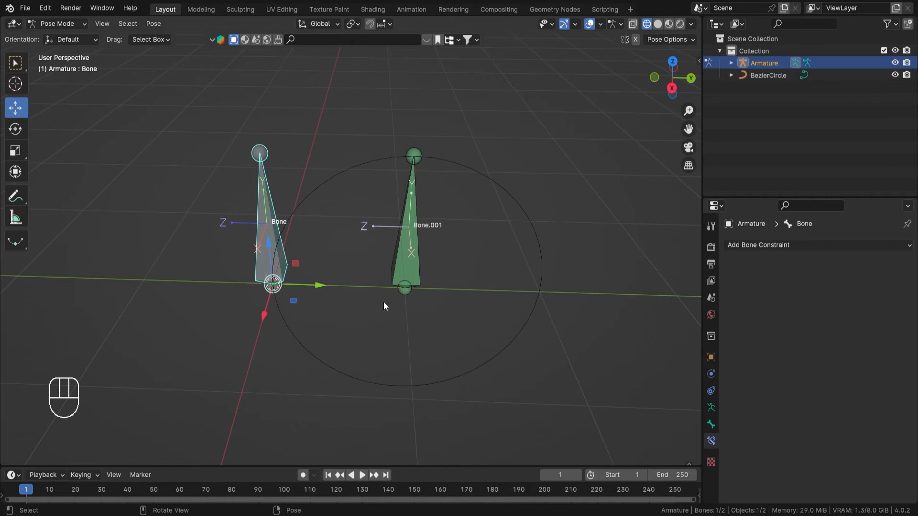
{"action": "left_click_drag", "start_coordinate": [318, 285], "coordinate": [436, 302]}
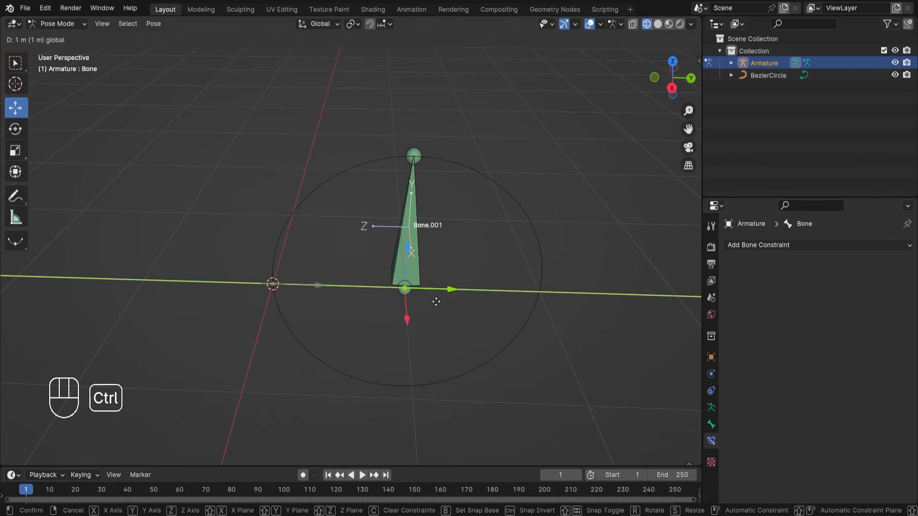
Undo the last move of Bone, and move it 1 m along negative Y from the origin.
{"action": "middle_click_drag", "start_coordinate": [436, 302], "coordinate": [374, 320], "text": "shift"}
{"action": "key", "text": "ctrl+z"}
{"action": "middle_click_drag", "start_coordinate": [276, 292], "coordinate": [356, 293], "text": "shift"}
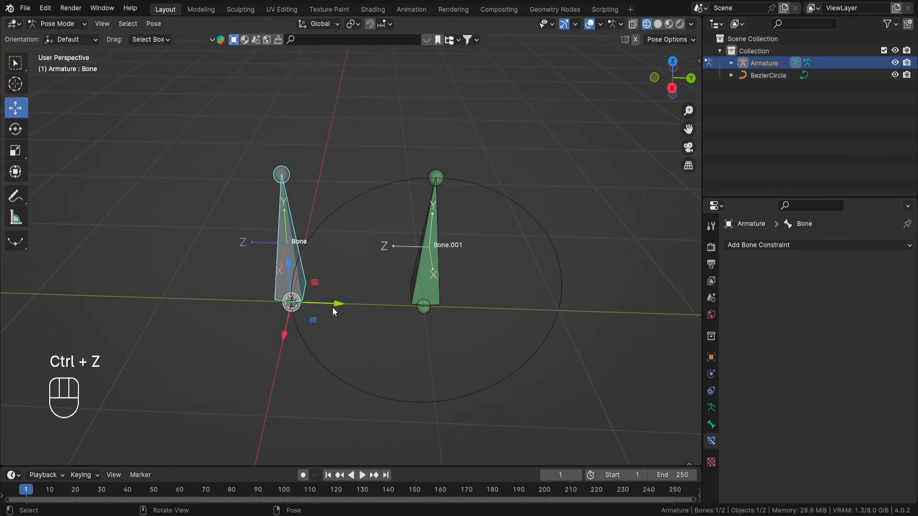
{"action": "left_click_drag", "start_coordinate": [331, 304], "coordinate": [224, 299], "text": "ctrl"}
{"action": "middle_click_drag", "start_coordinate": [389, 329], "coordinate": [389, 303]}
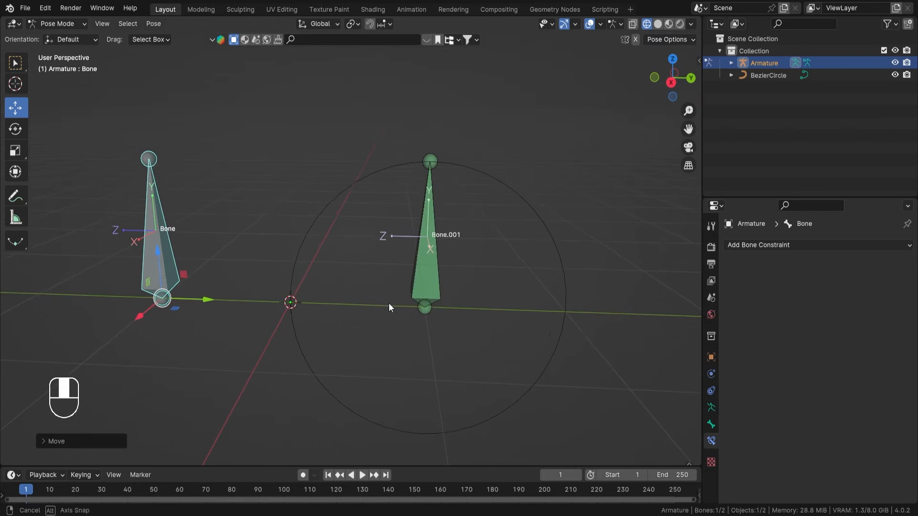
Select Bone.001 and examine its position relative to Bone and the reference circle.
{"action": "middle_click_drag", "start_coordinate": [440, 271], "coordinate": [402, 288], "text": "shift"}
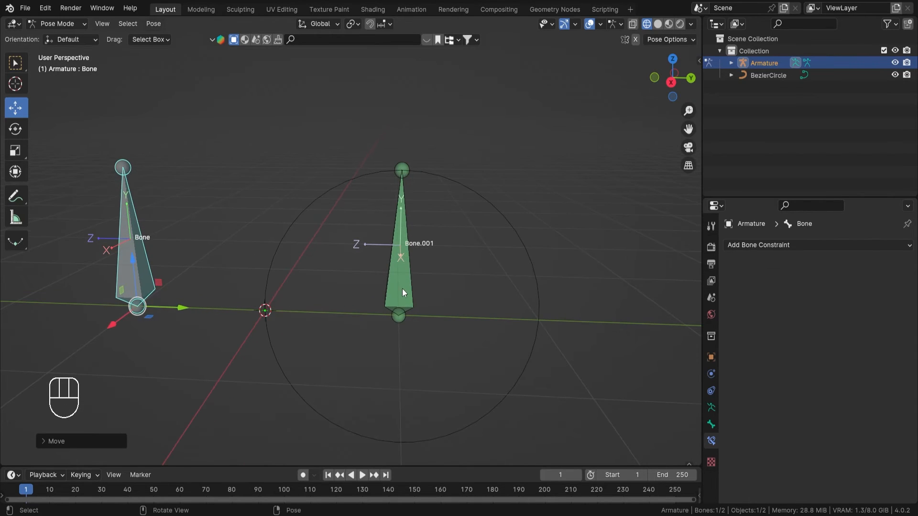
{"action": "left_click", "coordinate": [406, 291]}
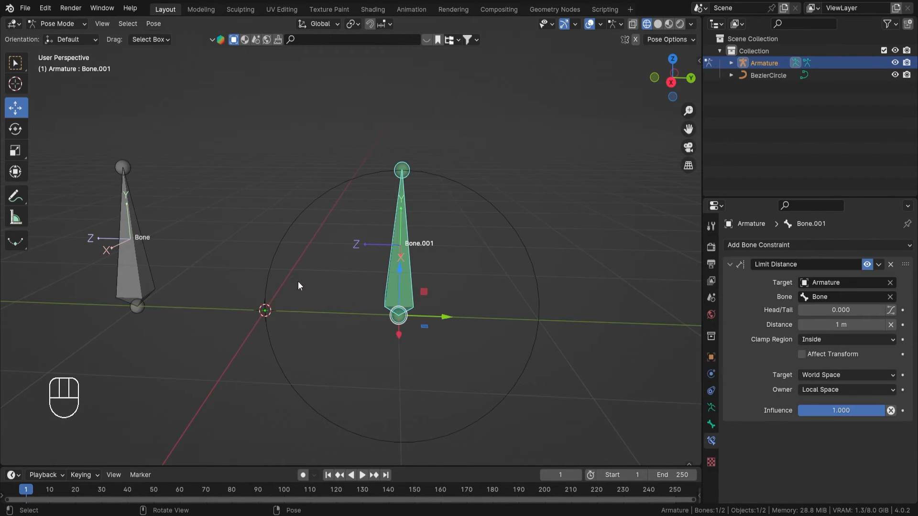
{"action": "middle_click_drag", "start_coordinate": [297, 281], "coordinate": [386, 268]}
{"action": "middle_click_drag", "start_coordinate": [93, 323], "coordinate": [330, 268], "text": "shift"}
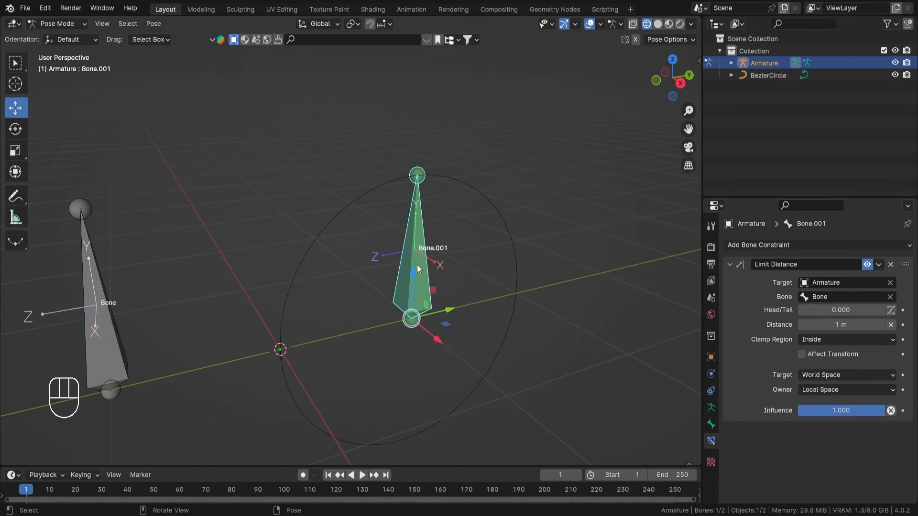
{"action": "middle_click_drag", "start_coordinate": [429, 259], "coordinate": [414, 273]}
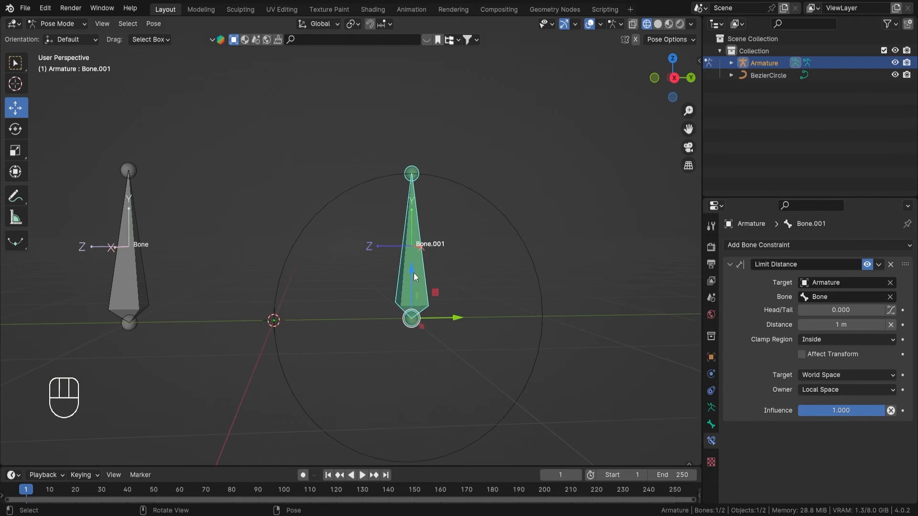
In Object Mode, move the BezierCircle up along Z to 1 m, centring it on the tip of Bone.001.
{"action": "key", "text": "ctrl+Tab"}
{"action": "left_click", "coordinate": [539, 279]}
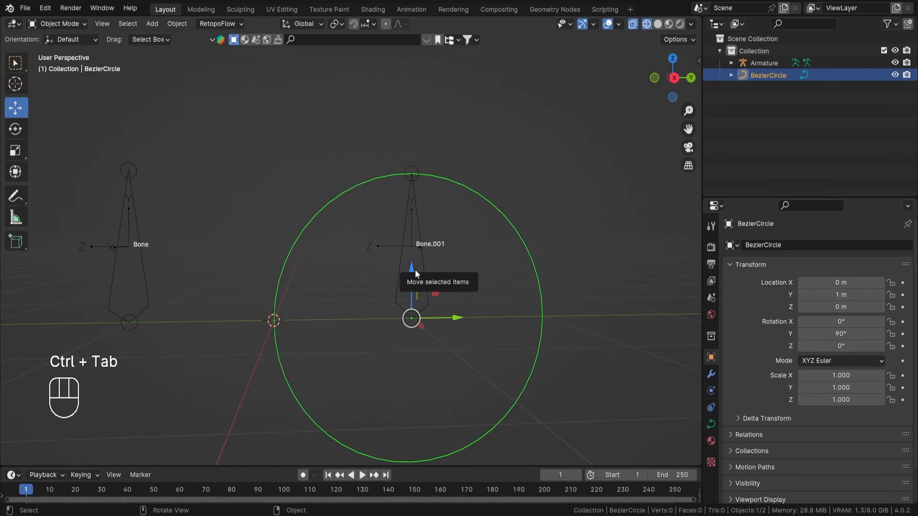
{"action": "key", "text": "KP_3"}
{"action": "left_click_drag", "start_coordinate": [412, 271], "coordinate": [434, 125]}
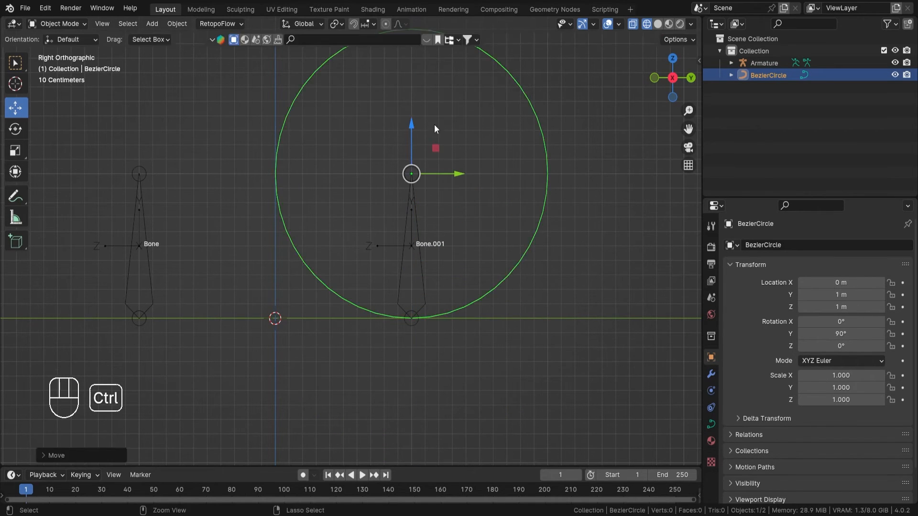
{"action": "middle_click_drag", "start_coordinate": [420, 217], "coordinate": [423, 232], "text": "shift"}
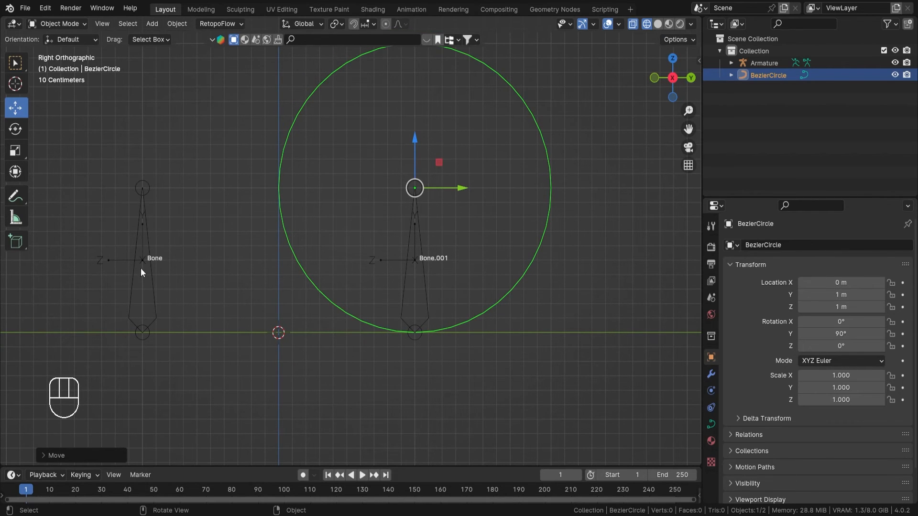
Return the armature to Pose Mode and test moving Bone.001 around the raised circle in the right view.
{"action": "left_click", "coordinate": [427, 297]}
{"action": "key", "text": "ctrl+Tab"}
{"action": "scroll", "coordinate": [449, 311], "scroll_direction": "down", "scroll_amount": 3}
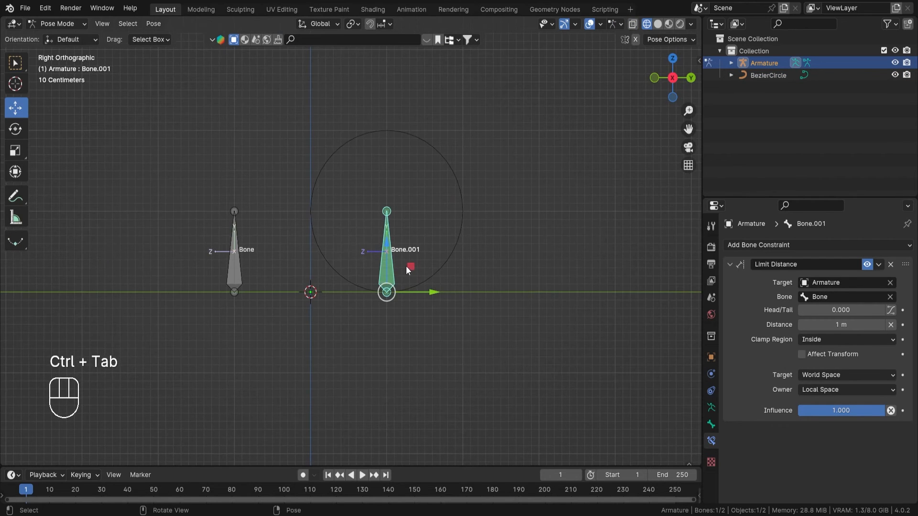
{"action": "left_click_drag", "start_coordinate": [406, 266], "coordinate": [337, 243]}
In Object Mode, move the BezierCircle down along Z to -1 m, below the base of Bone.001.
{"action": "key", "text": "ctrl+Tab"}
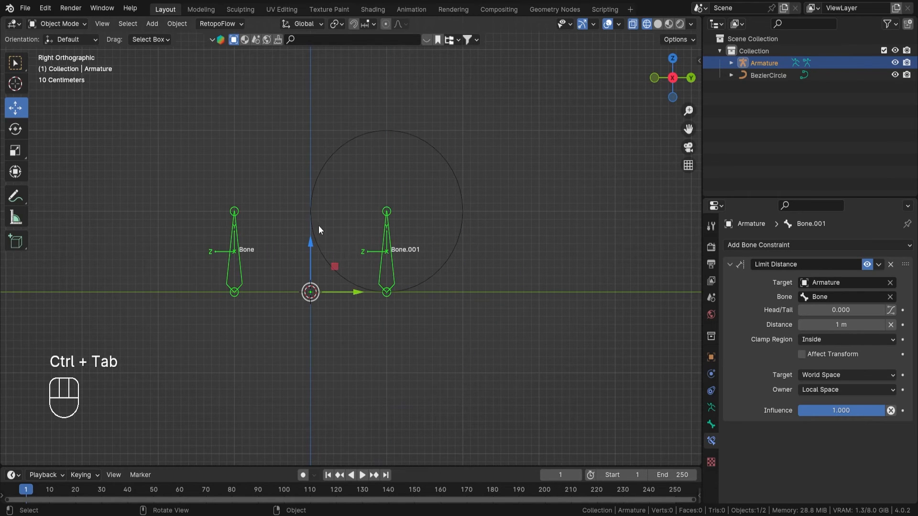
{"action": "middle_click_drag", "start_coordinate": [319, 227], "coordinate": [350, 277]}
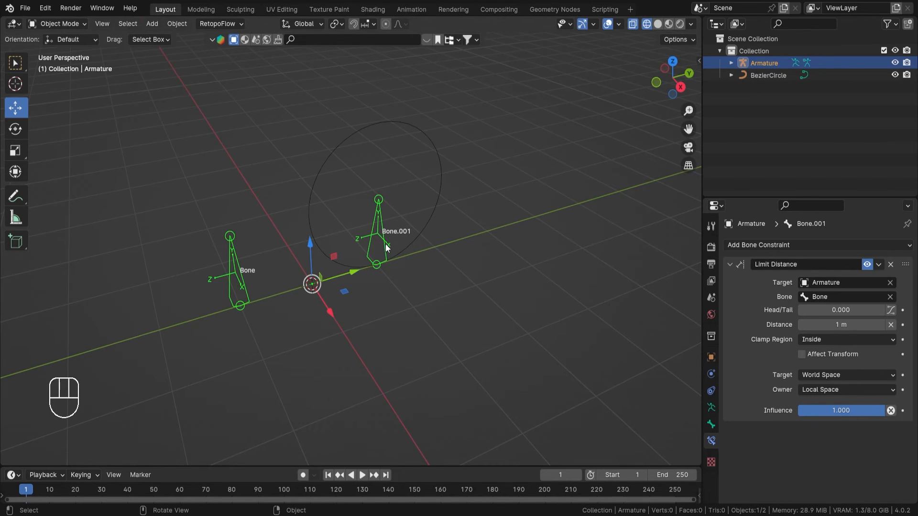
{"action": "left_click", "coordinate": [439, 202]}
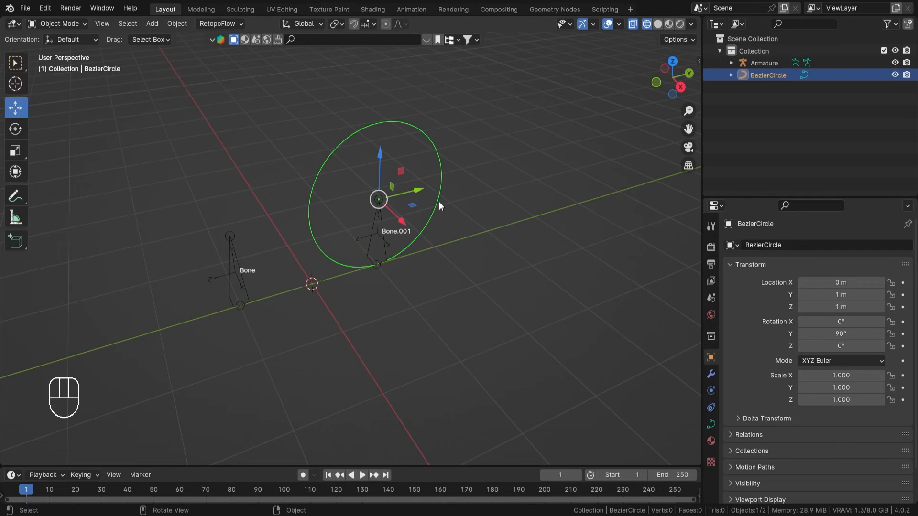
{"action": "key", "text": "KP_3"}
{"action": "left_click_drag", "start_coordinate": [378, 150], "coordinate": [385, 315], "text": "ctrl"}
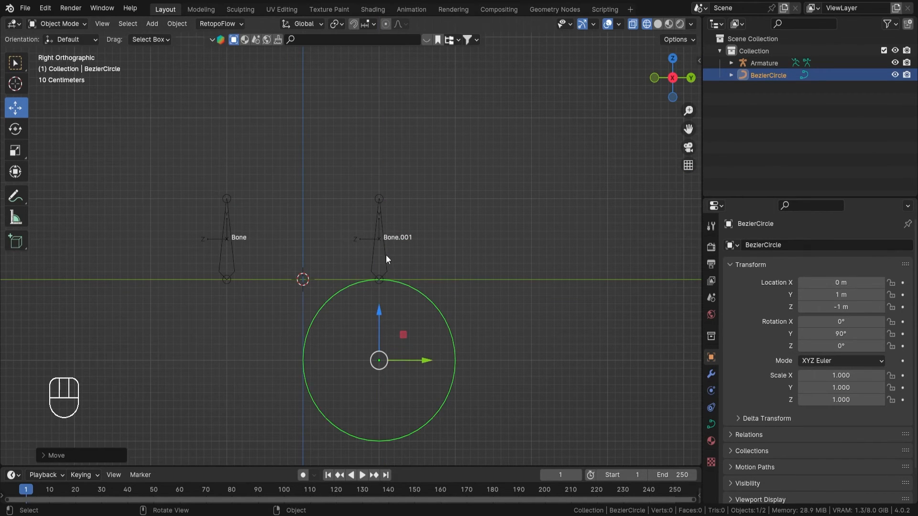
Return the armature to Pose Mode and test moving Bone.001 around the lowered circle, cancelling the move.
{"action": "left_click", "coordinate": [385, 256]}
{"action": "key", "text": "ctrl+Tab"}
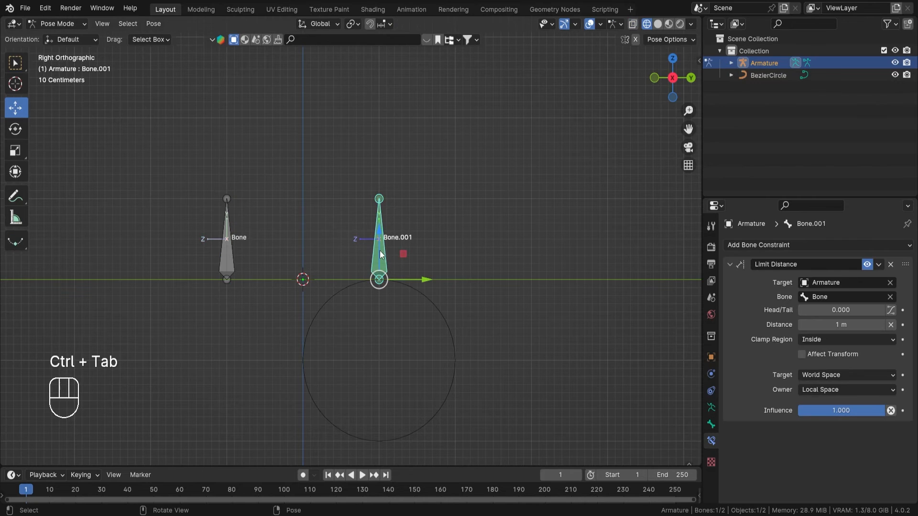
{"action": "left_click_drag", "start_coordinate": [403, 254], "coordinate": [402, 286]}
{"action": "right_click", "coordinate": [402, 286]}
Select both bones and clear their pose location and rotation.
{"action": "key", "text": "a"}
{"action": "key", "text": "alt+g"}
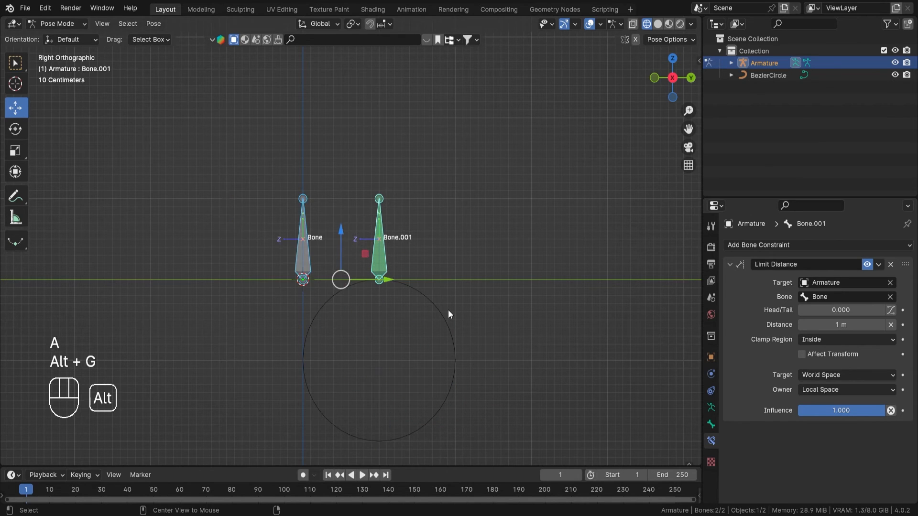
{"action": "key", "text": "alt+r"}
In Object Mode, move the BezierCircle along Z to 0 m, centring it on the base of Bone.001 in the right view.
{"action": "key", "text": "ctrl"}
{"action": "key", "text": "ctrl+Tab"}
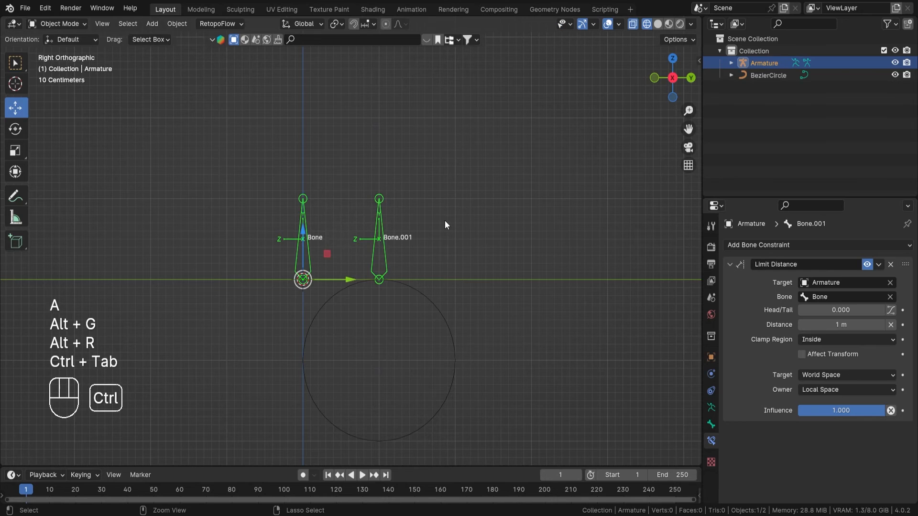
{"action": "left_click", "coordinate": [440, 322]}
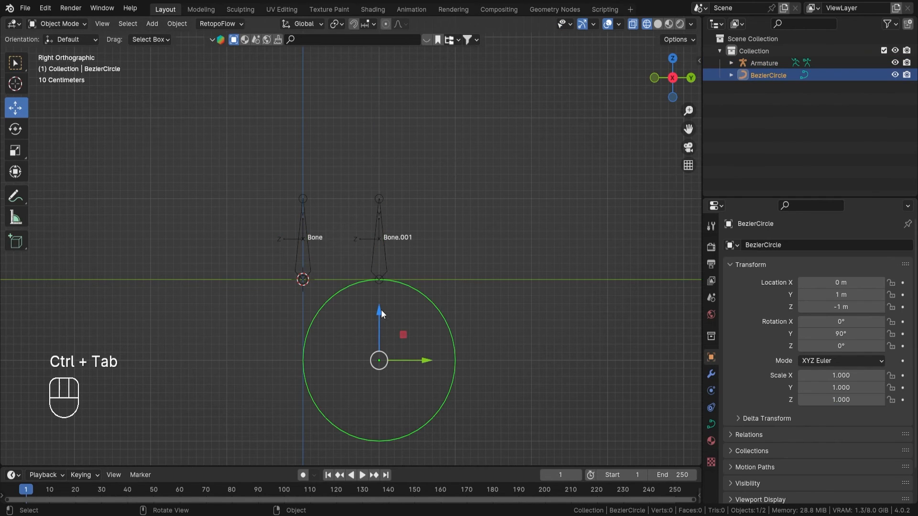
{"action": "left_click_drag", "start_coordinate": [381, 310], "coordinate": [400, 225], "text": "ctrl"}
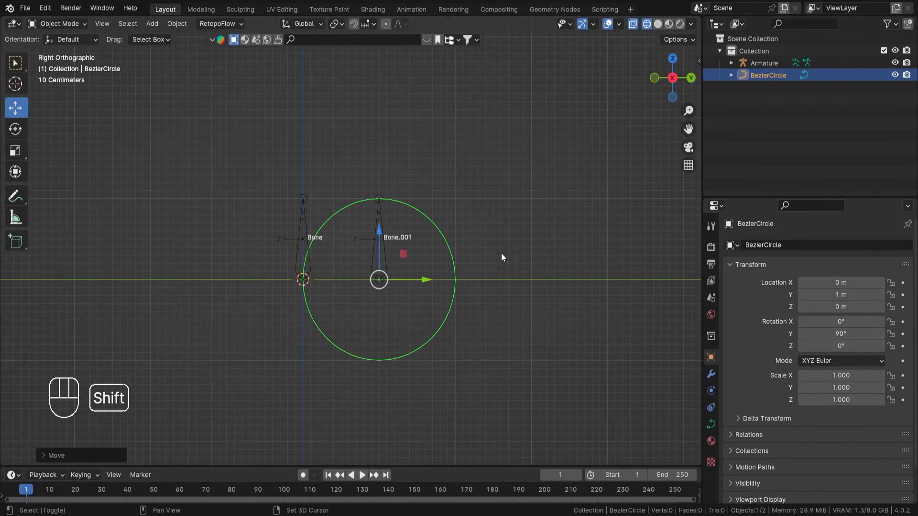
{"action": "middle_click_drag", "start_coordinate": [501, 257], "coordinate": [460, 249]}
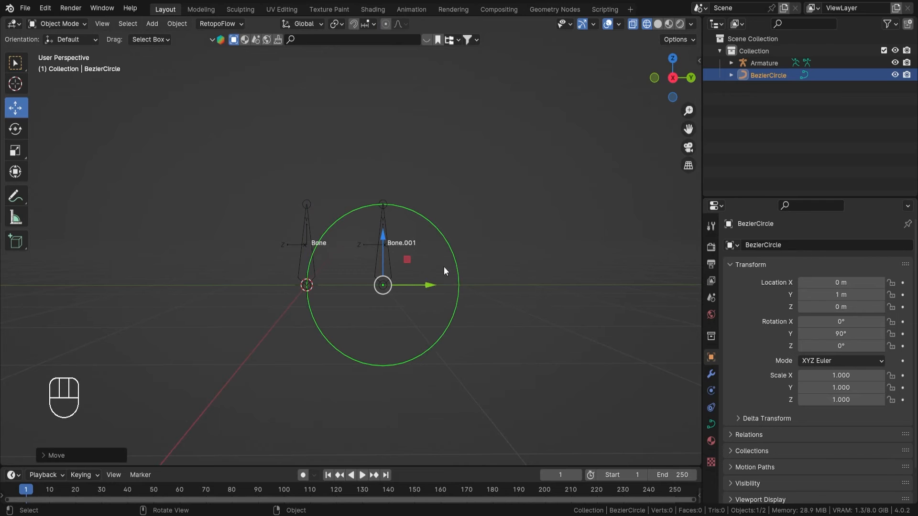
{"action": "key", "text": "KP_3"}
{"action": "middle_click_drag", "start_coordinate": [449, 314], "coordinate": [461, 244], "text": "ctrl"}
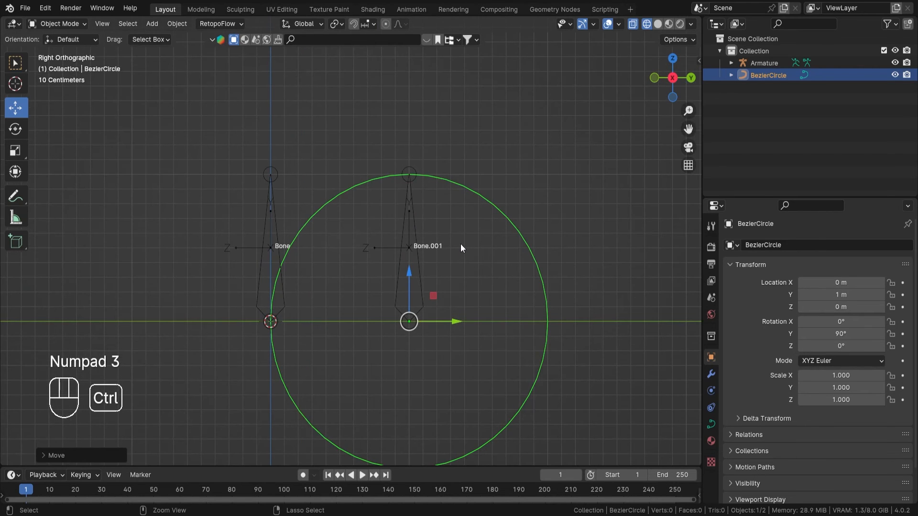
Return the armature to Pose Mode with X-ray display turned off, and save the file.
{"action": "key", "text": "ctrl+s"}
{"action": "key", "text": "alt+z"}
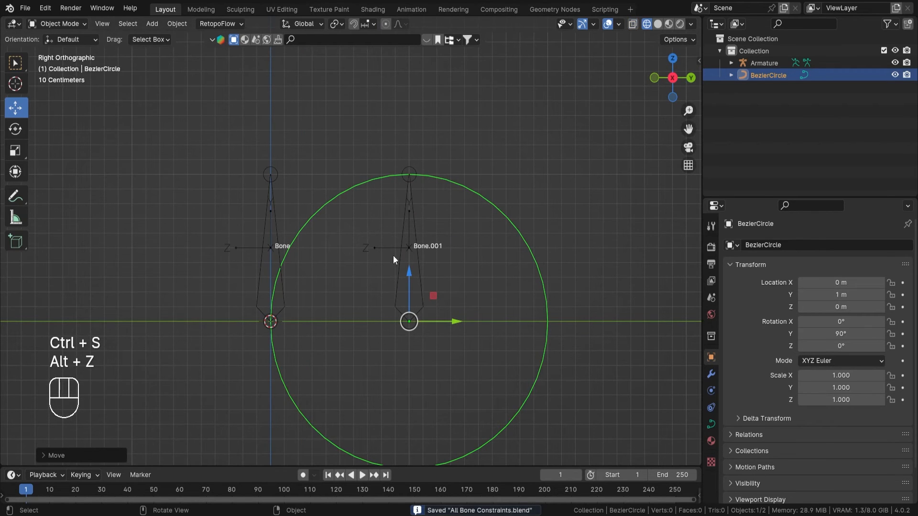
{"action": "left_click", "coordinate": [414, 266]}
{"action": "key", "text": "ctrl+Tab"}
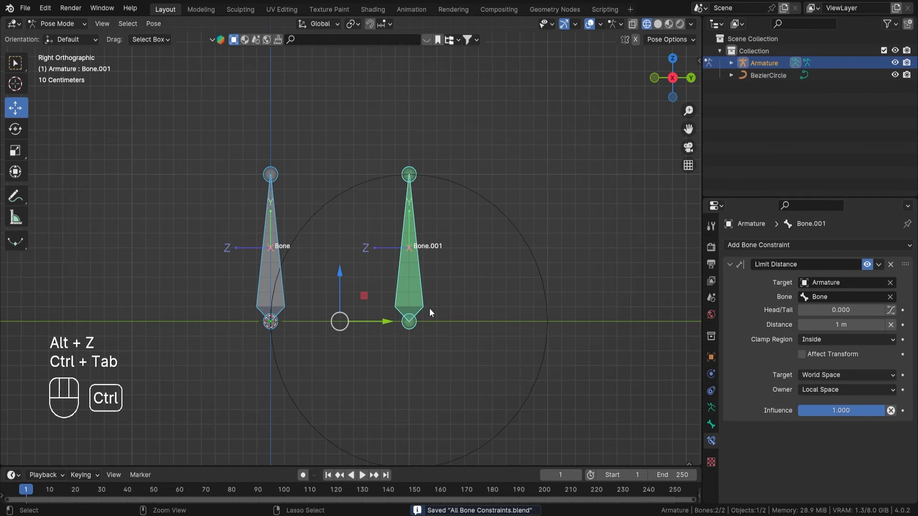
{"action": "key", "text": "ctrl+s"}
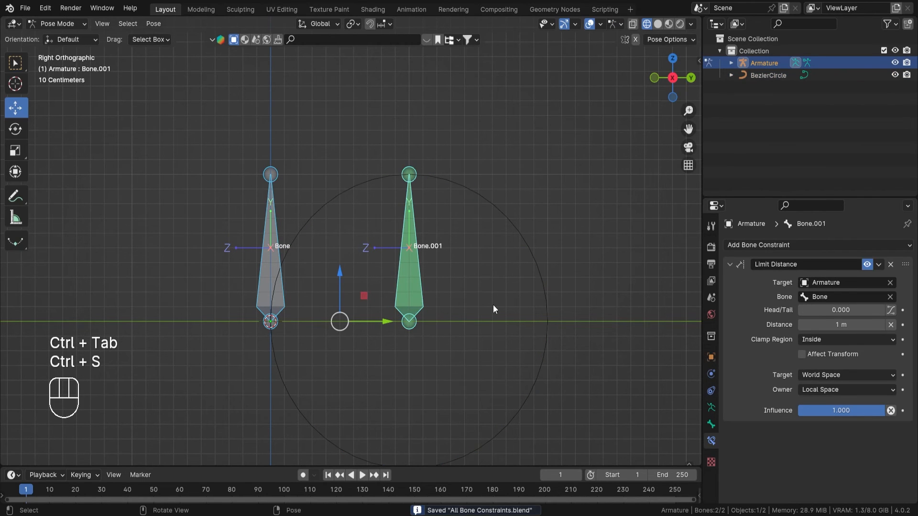
Set the Limit Distance constraint's Target to Local Space and Owner to World Space.
{"action": "left_click", "coordinate": [820, 374]}
{"action": "left_click", "coordinate": [813, 446]}
{"action": "left_click", "coordinate": [834, 390]}
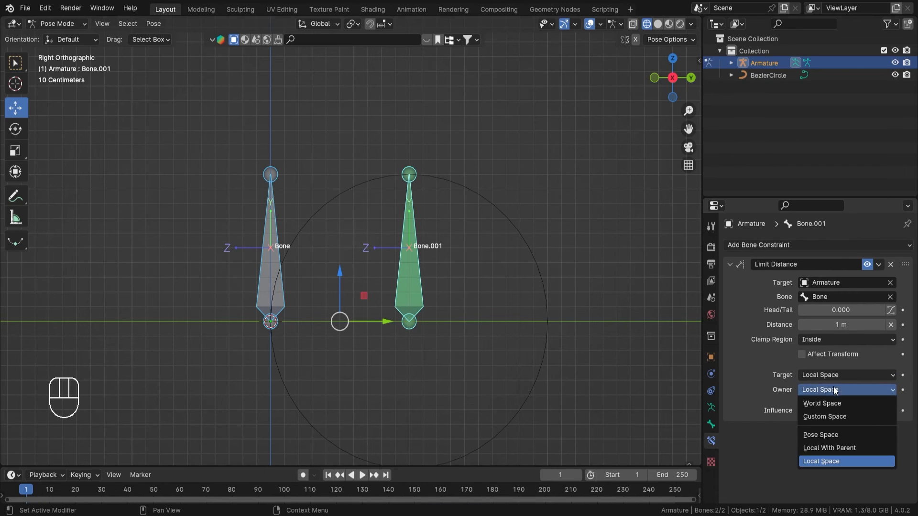
{"action": "left_click", "coordinate": [830, 404]}
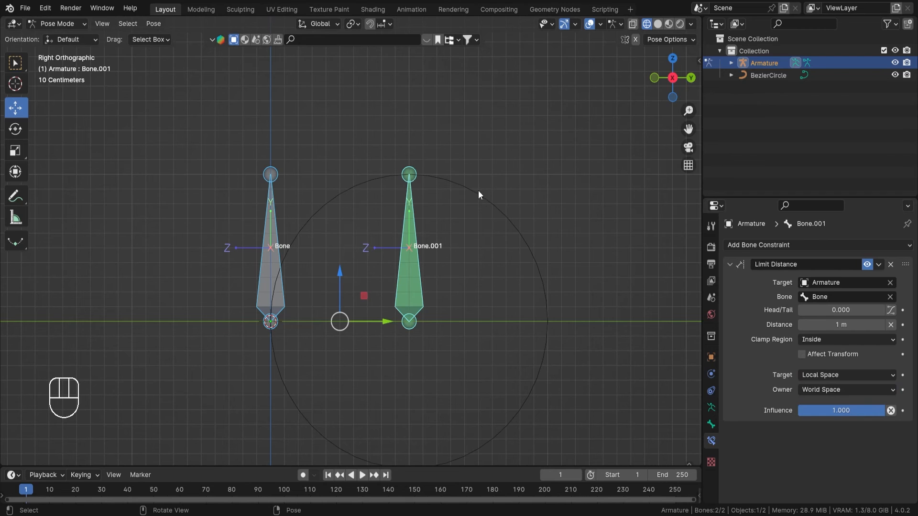
Select only Bone and move it about 1 m along negative Y from the origin.
{"action": "middle_click_drag", "start_coordinate": [478, 190], "coordinate": [475, 219]}
{"action": "left_click", "coordinate": [293, 273]}
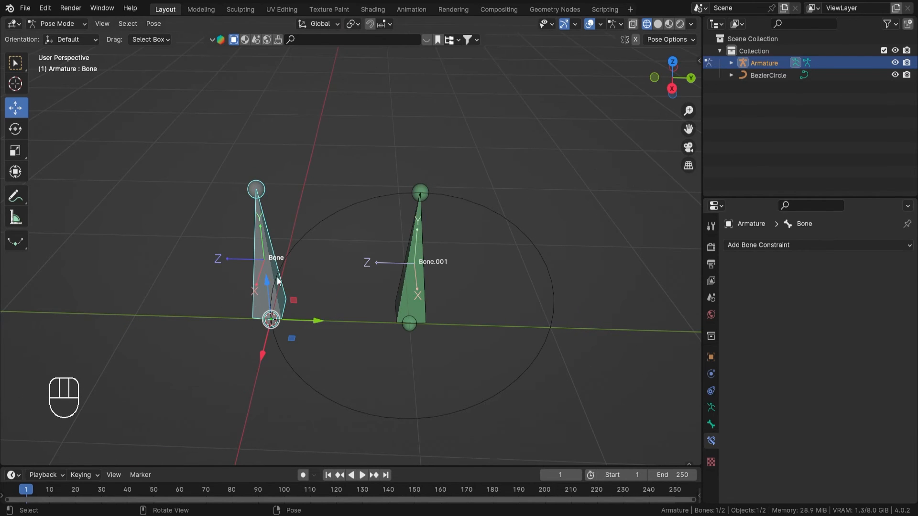
{"action": "middle_click_drag", "start_coordinate": [278, 277], "coordinate": [249, 294]}
{"action": "middle_click_drag", "start_coordinate": [232, 351], "coordinate": [430, 354]}
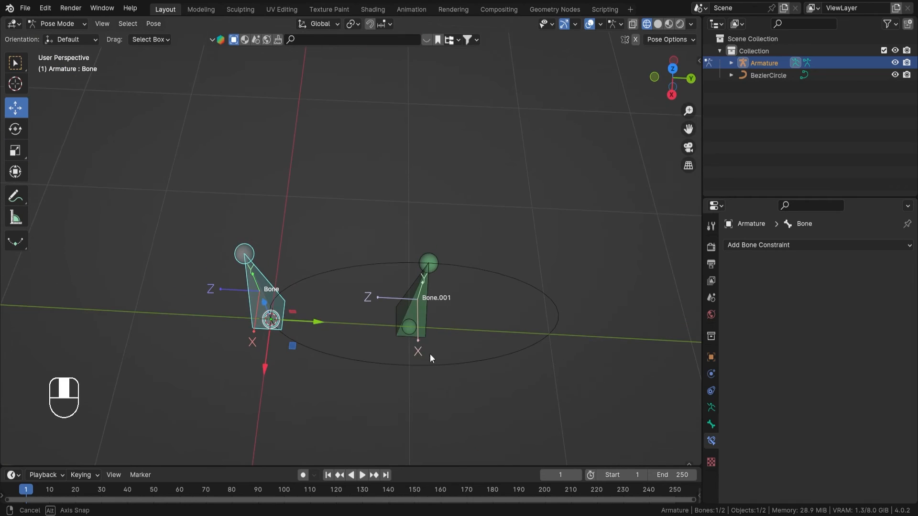
{"action": "middle_click_drag", "start_coordinate": [415, 319], "coordinate": [335, 286]}
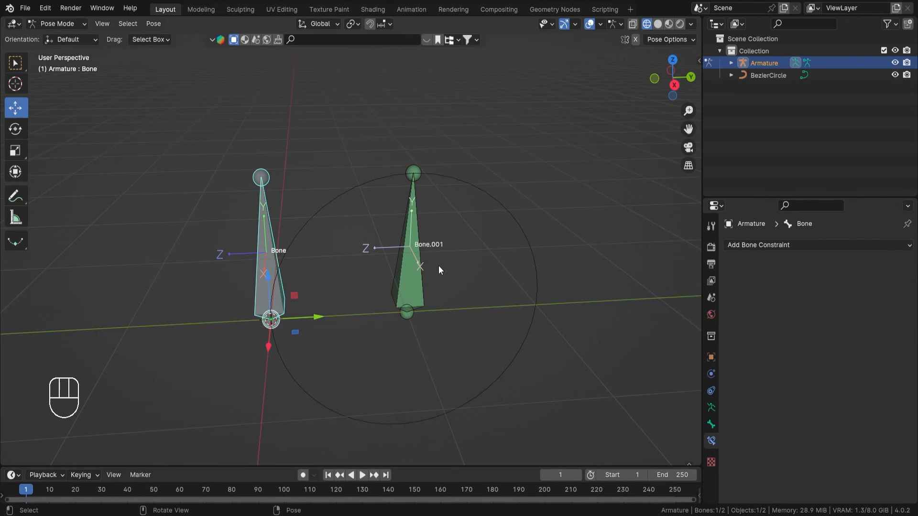
{"action": "middle_click_drag", "start_coordinate": [439, 270], "coordinate": [424, 262]}
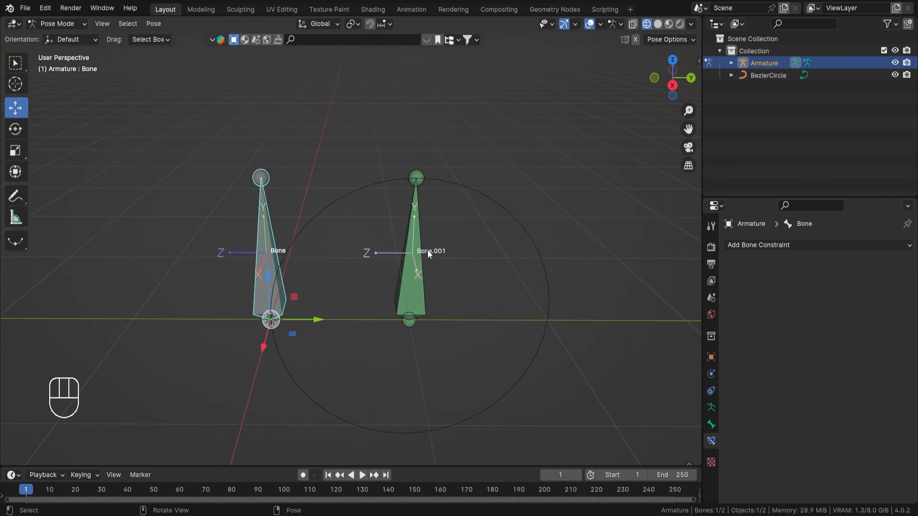
{"action": "middle_click_drag", "start_coordinate": [630, 136], "coordinate": [590, 203]}
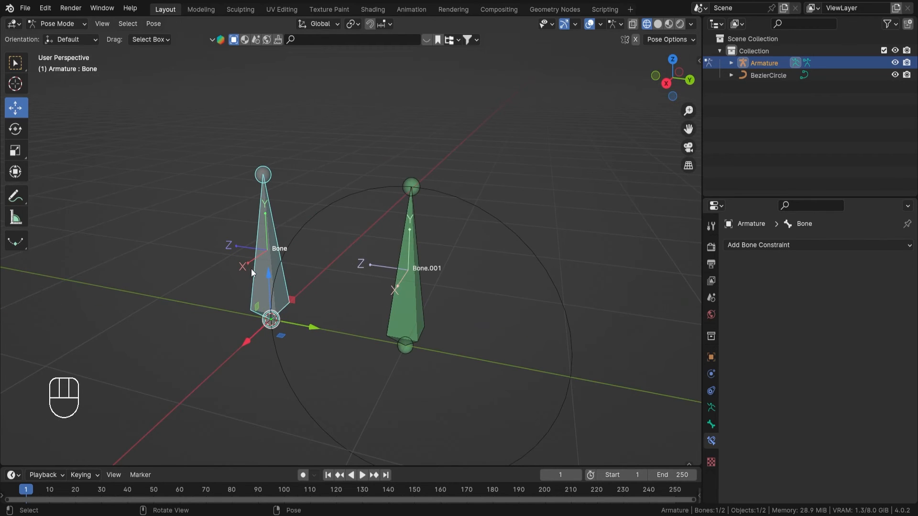
{"action": "middle_click_drag", "start_coordinate": [251, 268], "coordinate": [299, 261]}
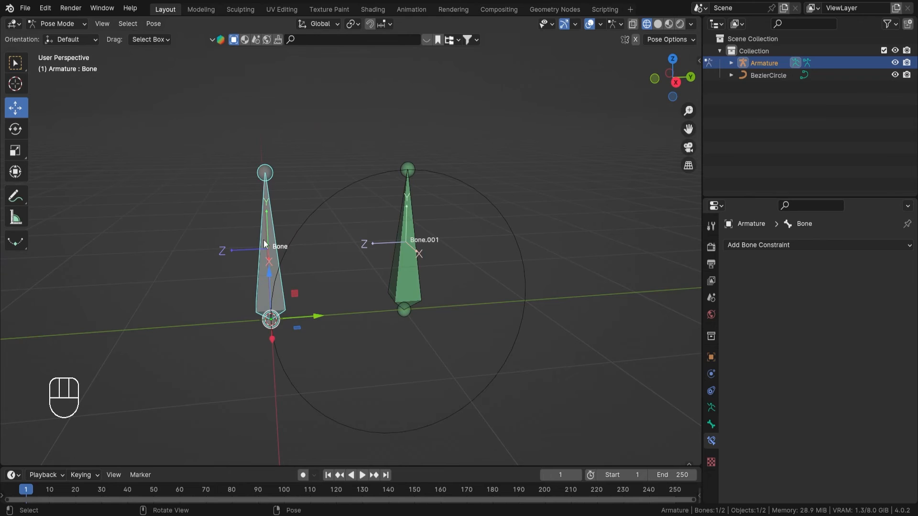
{"action": "left_click_drag", "start_coordinate": [317, 318], "coordinate": [230, 318], "text": "ctrl"}
{"action": "middle_click_drag", "start_coordinate": [230, 318], "coordinate": [417, 292]}
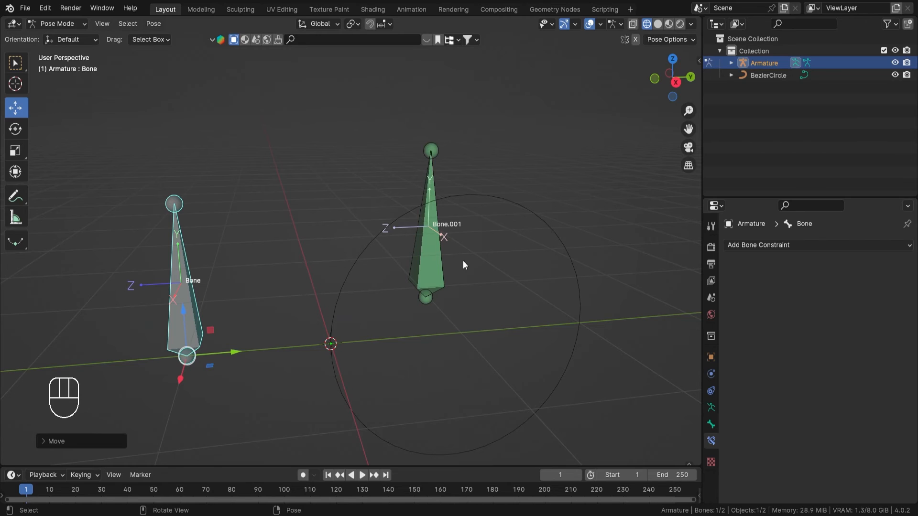
Select Bone.001 and test moving it upward along Z, cancelling the move.
{"action": "left_click", "coordinate": [447, 277]}
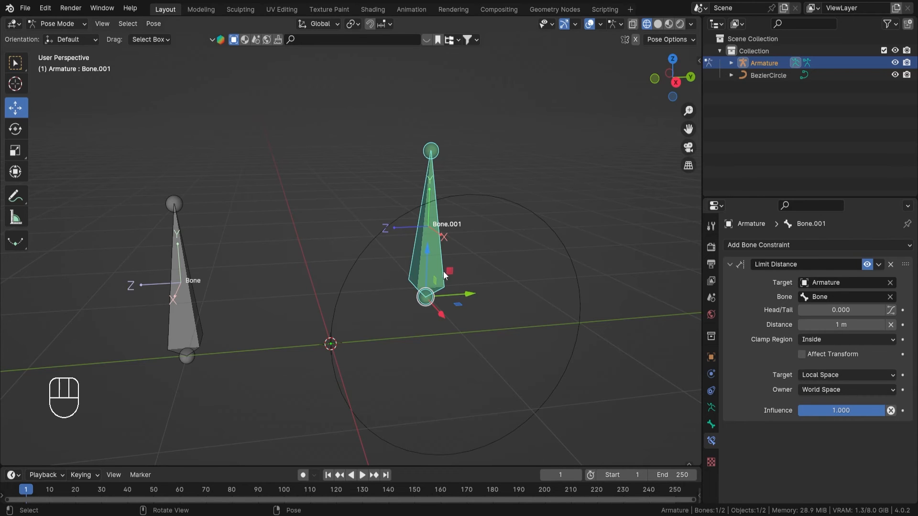
{"action": "left_click_drag", "start_coordinate": [427, 250], "coordinate": [449, 194]}
{"action": "right_click", "coordinate": [449, 194]}
{"action": "middle_click_drag", "start_coordinate": [466, 242], "coordinate": [417, 225]}
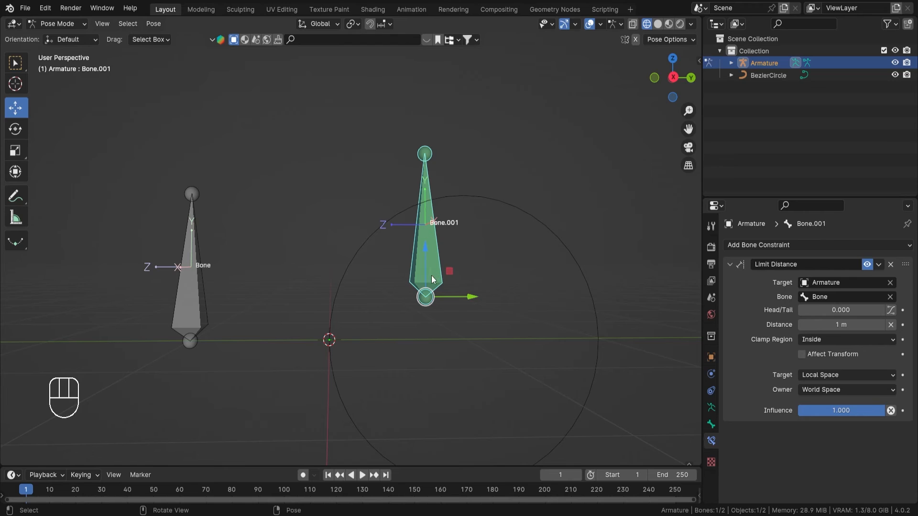
Switch to the right orthographic view, select Bone.001 and test moving it around Bone and the circle, cancelling the move.
{"action": "middle_click_drag", "start_coordinate": [492, 214], "coordinate": [550, 270], "text": "ctrl"}
{"action": "left_click", "coordinate": [549, 271]}
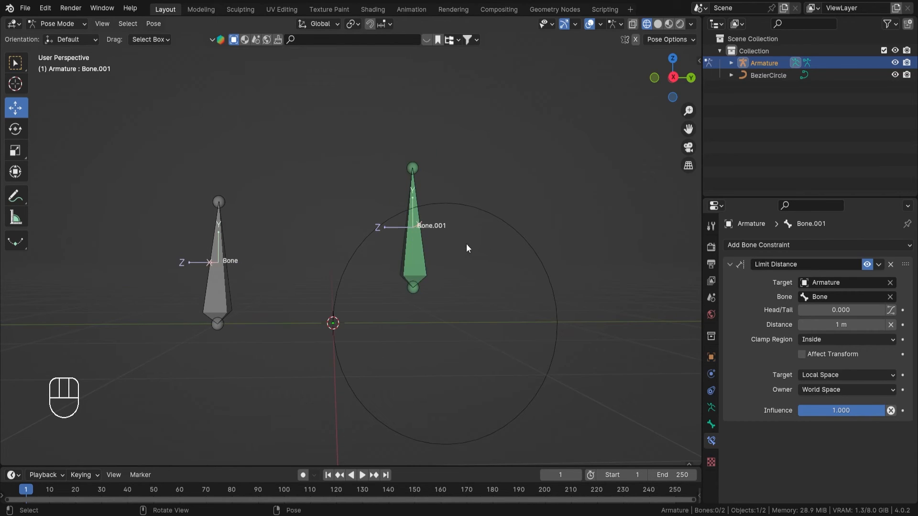
{"action": "left_click", "coordinate": [674, 77]}
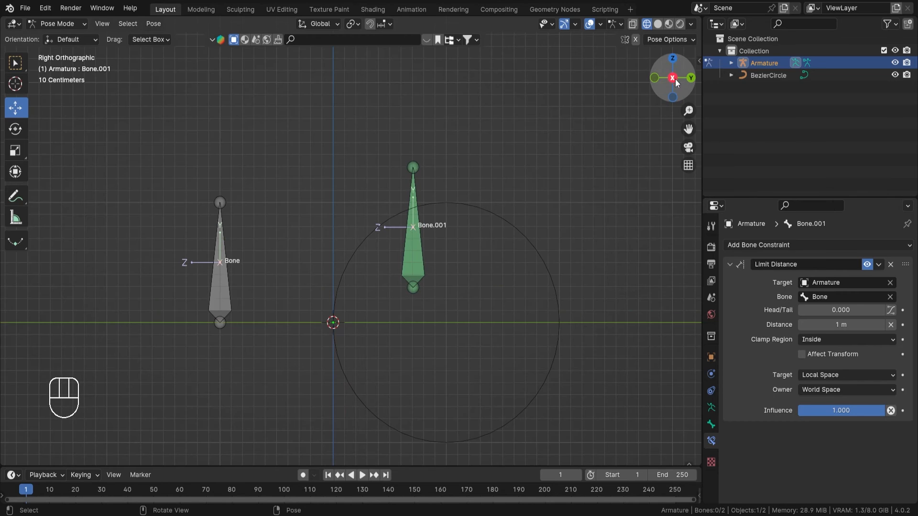
{"action": "left_click", "coordinate": [409, 256]}
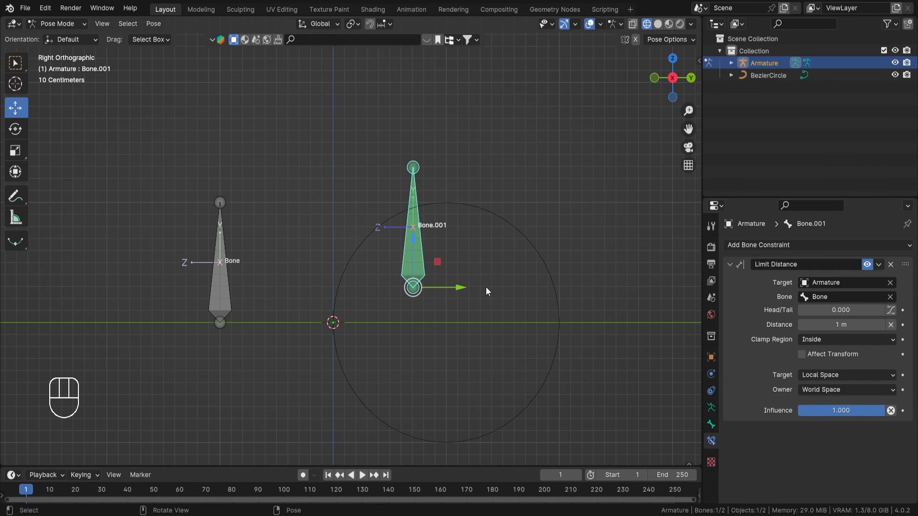
{"action": "scroll", "coordinate": [486, 287], "scroll_direction": "down", "scroll_amount": 3}
{"action": "key", "text": "g"}
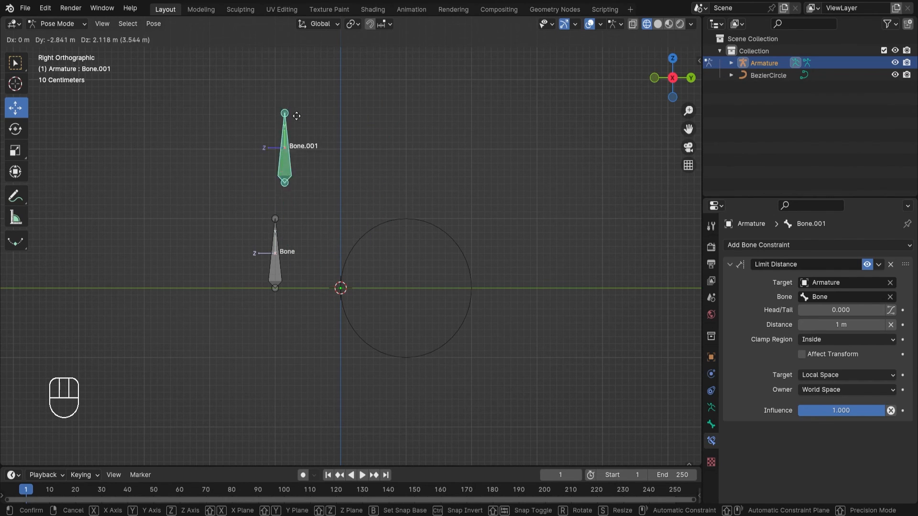
{"action": "left_click", "coordinate": [388, 285]}
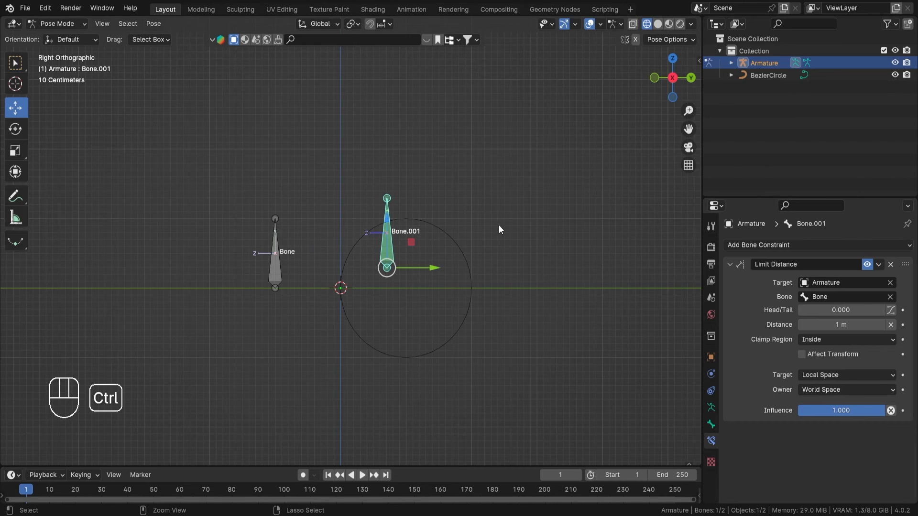
Switch to Object Mode and move the reference circle 1 m along negative Y and 1 m up along Z, centring it 1 m above the origin.
{"action": "key", "text": "ctrl+Tab"}
{"action": "left_click", "coordinate": [470, 305]}
{"action": "left_click_drag", "start_coordinate": [429, 265], "coordinate": [360, 186], "text": "ctrl"}
Test moving Bone.001 around the repositioned circle in Pose Mode, cancelling the move, and check the constraint's Target space options.
{"action": "key", "text": "g"}
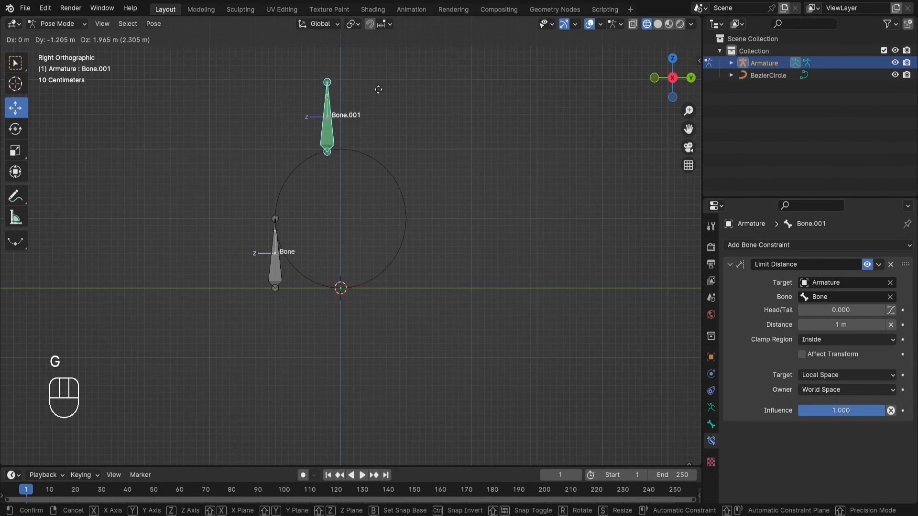
{"action": "left_click", "coordinate": [303, 220]}
{"action": "scroll", "coordinate": [354, 216], "scroll_direction": "up", "scroll_amount": 4}
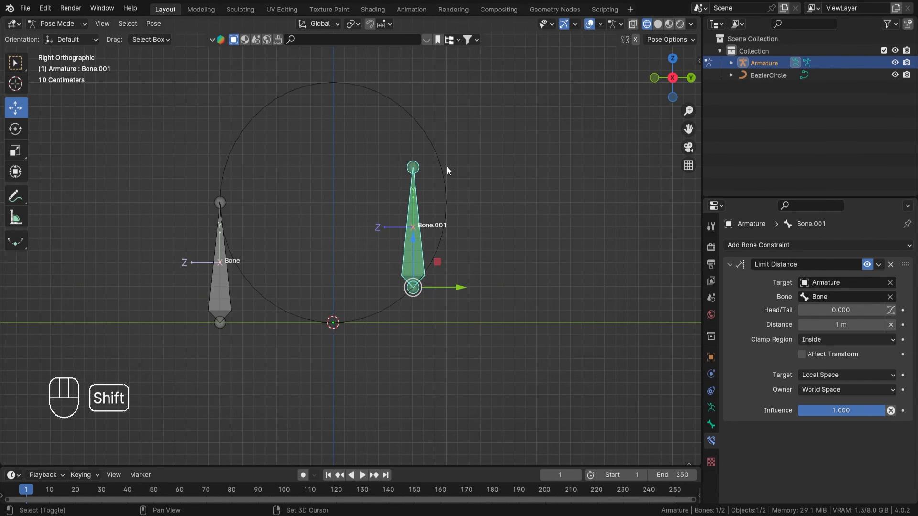
{"action": "middle_click_drag", "start_coordinate": [446, 166], "coordinate": [472, 271], "text": "shift"}
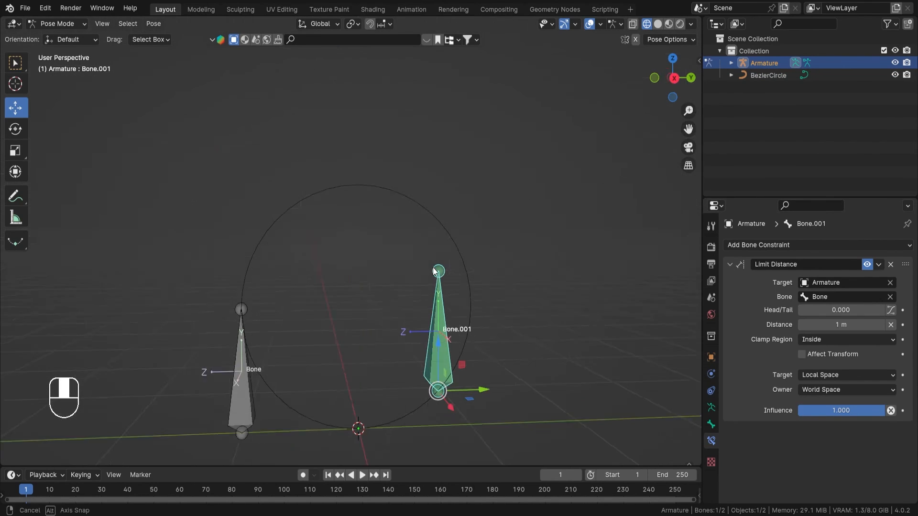
{"action": "mouse_move", "coordinate": [691, 356]}
{"action": "middle_mouse_down"}
{"action": "mouse_move", "coordinate": [680, 335]}
{"action": "mouse_move", "coordinate": [701, 343]}
{"action": "middle_mouse_up"}
{"action": "left_click", "coordinate": [865, 376]}
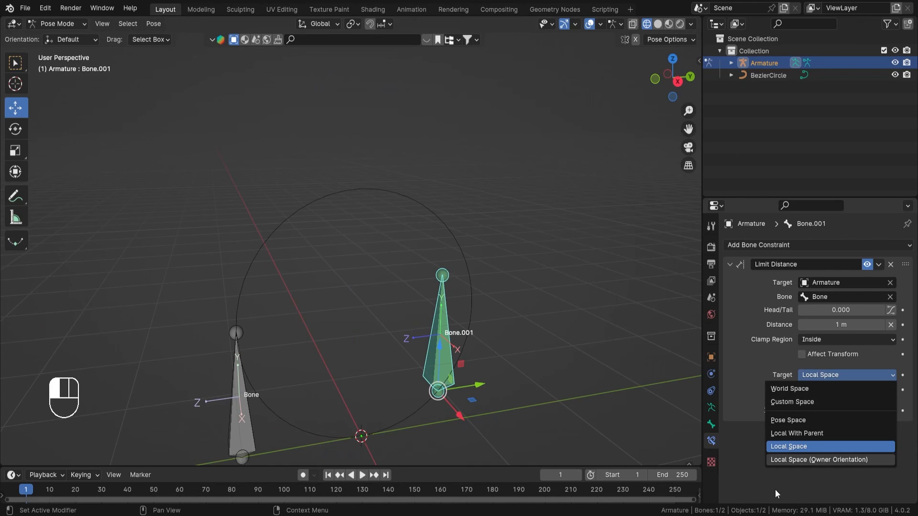
{"action": "left_click", "coordinate": [820, 375]}
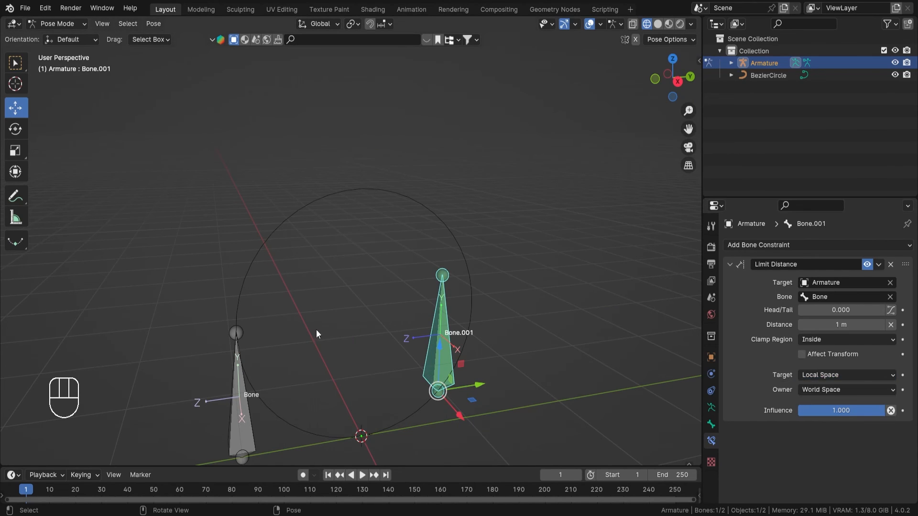
Clear the location and rotation of all bones, and set the Limit Distance constraint's Target to World Space.
{"action": "middle_click_drag", "start_coordinate": [265, 343], "coordinate": [272, 287], "text": "shift"}
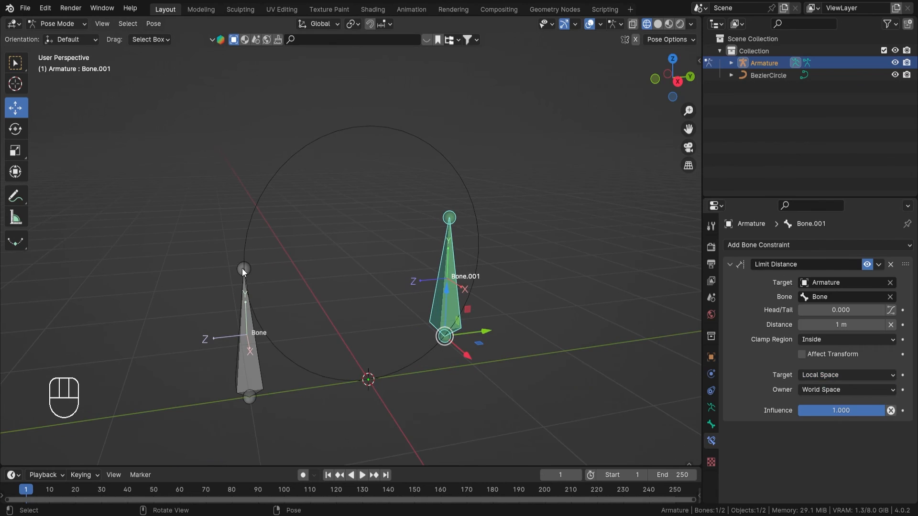
{"action": "key", "text": "a"}
{"action": "key", "text": "alt+g"}
{"action": "key", "text": "alt+r"}
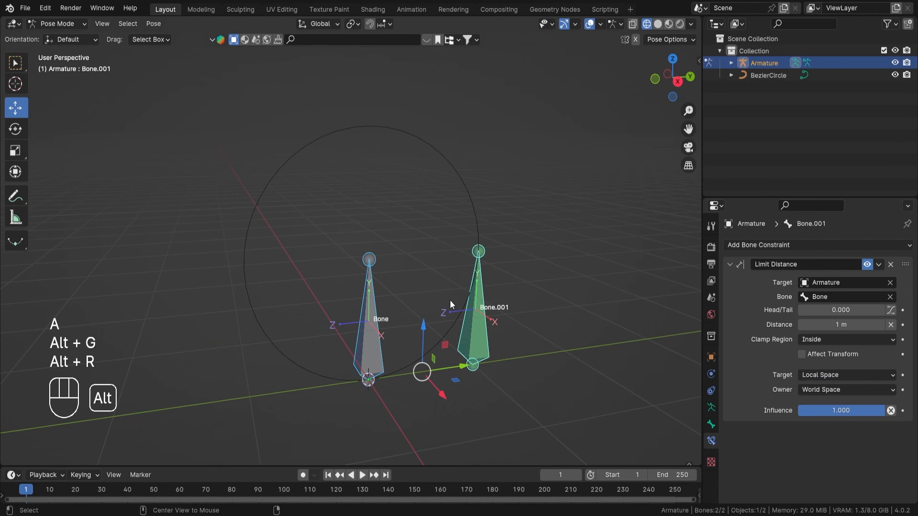
{"action": "middle_click_drag", "start_coordinate": [450, 296], "coordinate": [385, 297], "text": "shift"}
{"action": "left_click", "coordinate": [868, 376]}
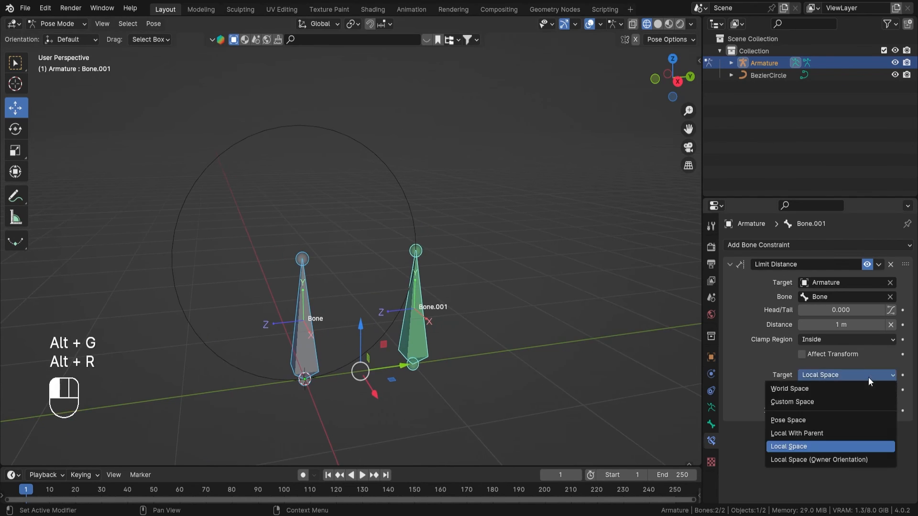
{"action": "left_click", "coordinate": [811, 389]}
In Edit Mode, extrude a new bone about 0.7 m upward along Z from the tip of Bone.
{"action": "key", "text": "Tab"}
{"action": "left_click", "coordinate": [302, 259]}
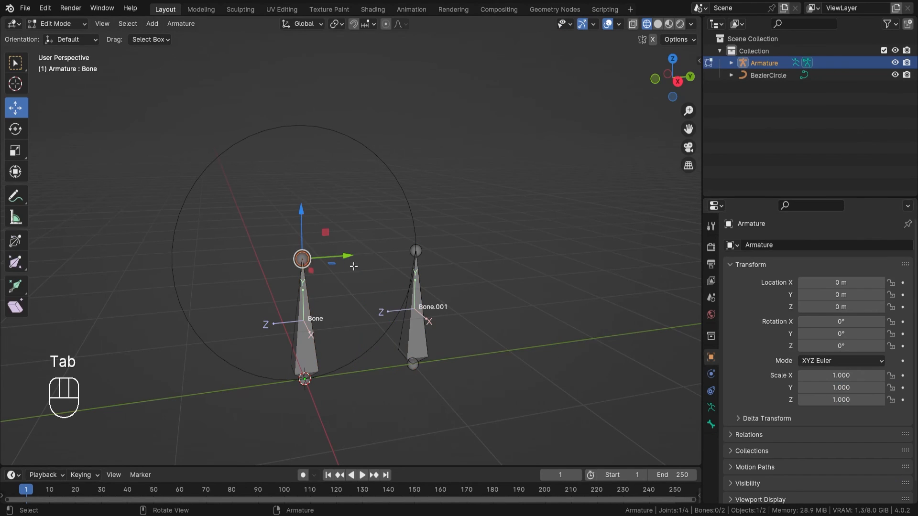
{"action": "key", "text": "e"}
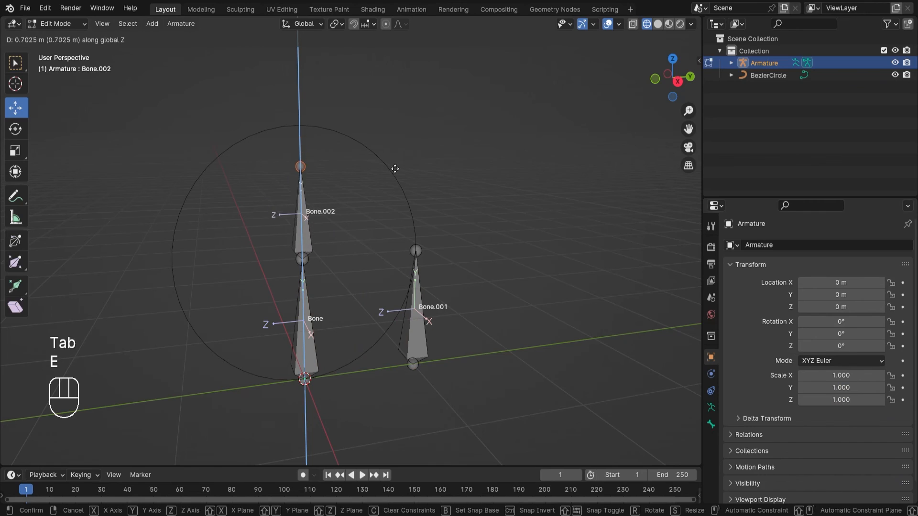
{"action": "left_click", "coordinate": [393, 168]}
Return to Pose Mode and set Bone.002 as the target bone of Bone.001's Limit Distance constraint.
{"action": "key", "text": "ctrl+Tab"}
{"action": "left_click", "coordinate": [425, 325]}
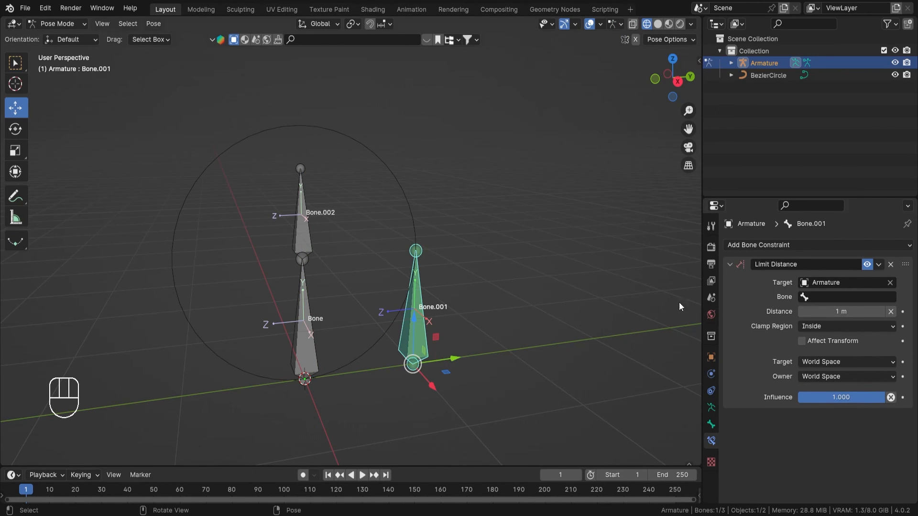
{"action": "left_click", "coordinate": [842, 297]}
{"action": "left_click", "coordinate": [812, 326]}
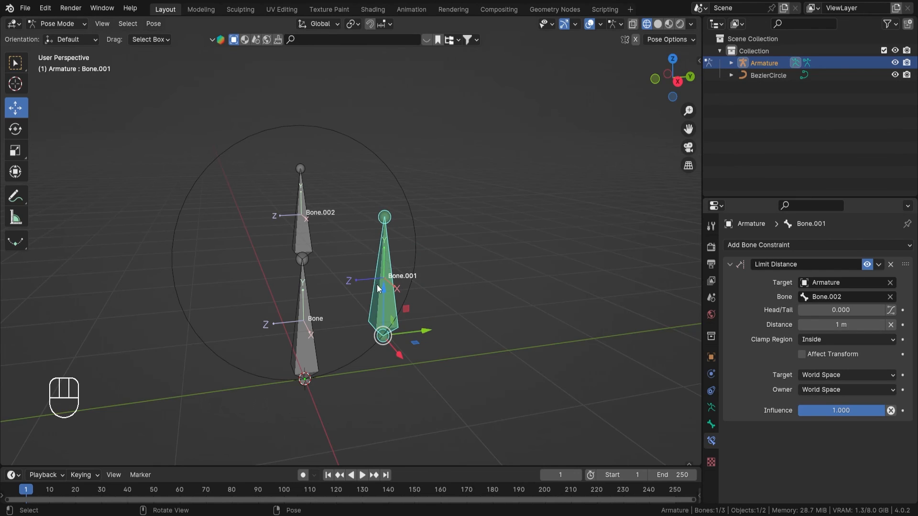
{"action": "middle_click_drag", "start_coordinate": [525, 300], "coordinate": [498, 287]}
{"action": "middle_click_drag", "start_coordinate": [388, 281], "coordinate": [436, 310], "text": "shift"}
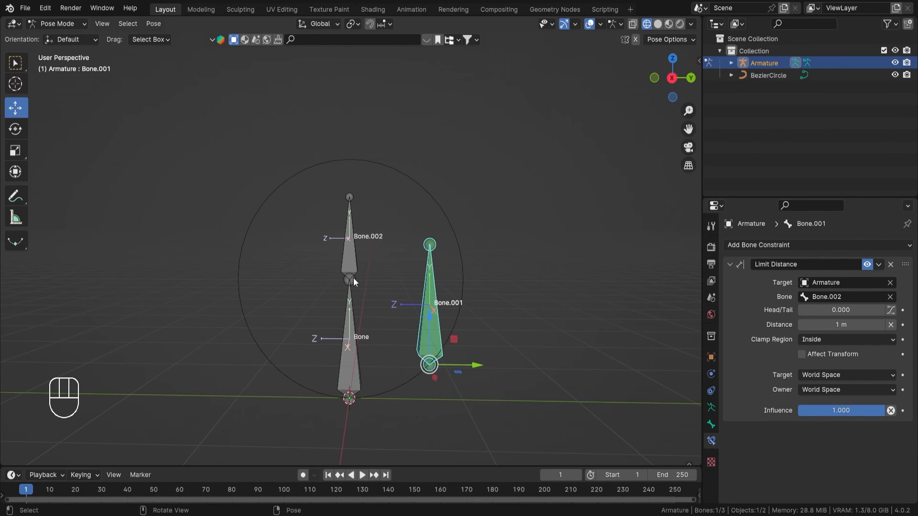
Select Bone.001 and test moving it twice in the YZ plane around Bone.002, cancelling both moves.
{"action": "left_click", "coordinate": [354, 377]}
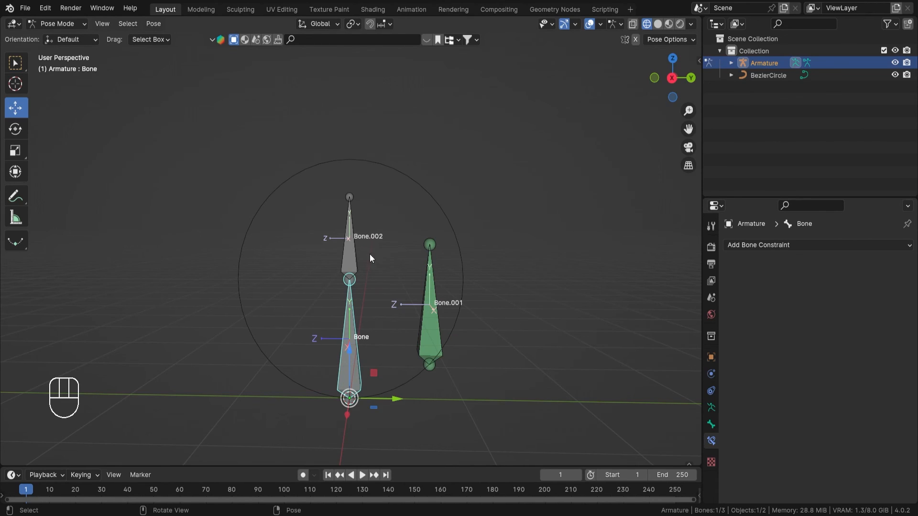
{"action": "left_click", "coordinate": [350, 270]}
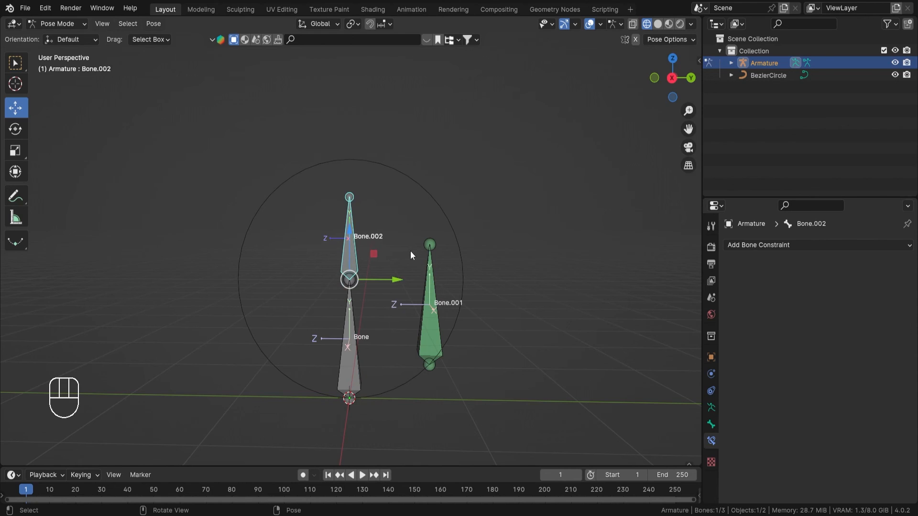
{"action": "left_click", "coordinate": [432, 346]}
{"action": "key", "text": "g"}
{"action": "key", "text": "shift+x"}
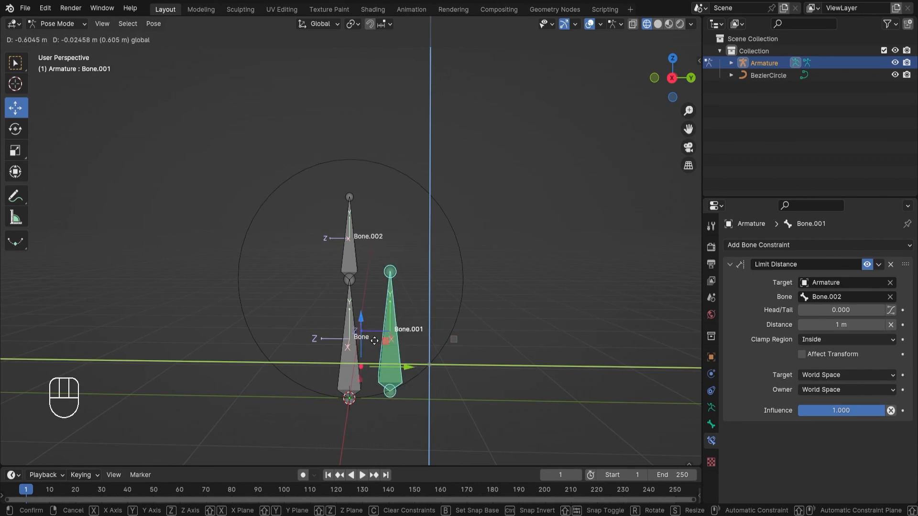
{"action": "key", "text": "Escape"}
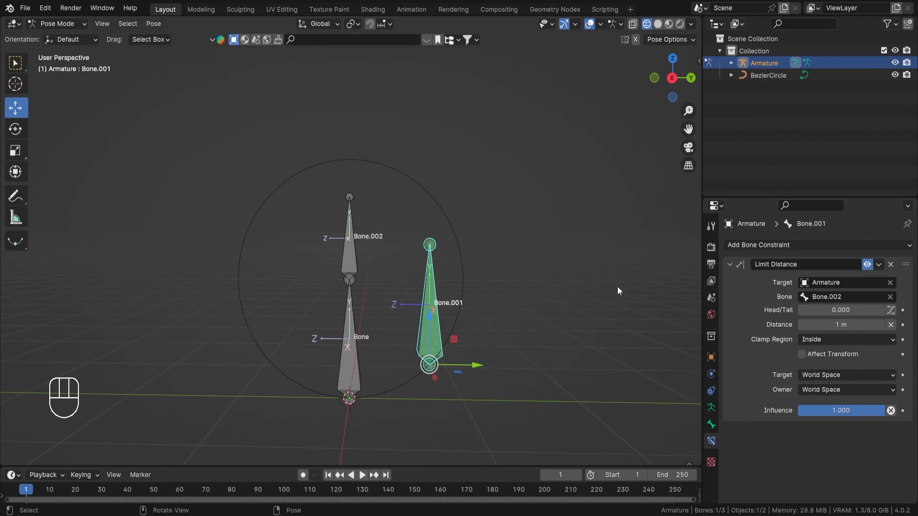
{"action": "key", "text": "g"}
{"action": "key", "text": "z"}
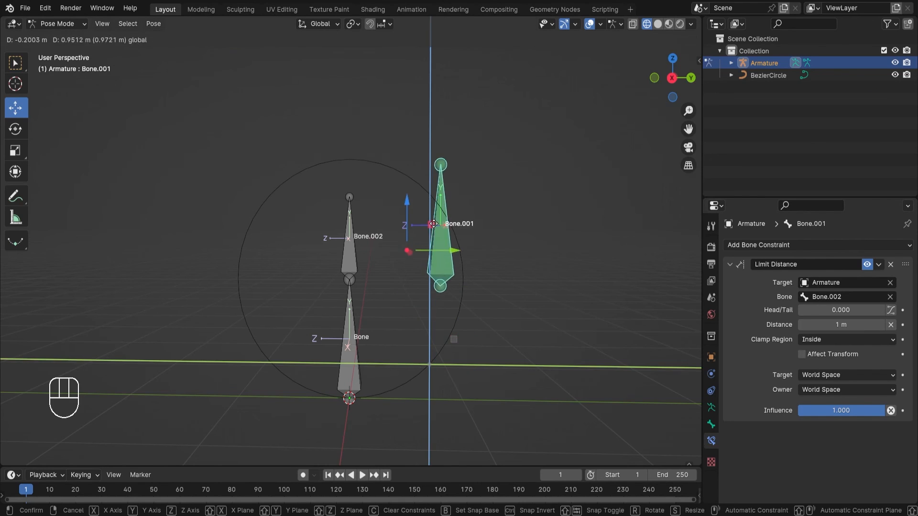
{"action": "key", "text": "Escape"}
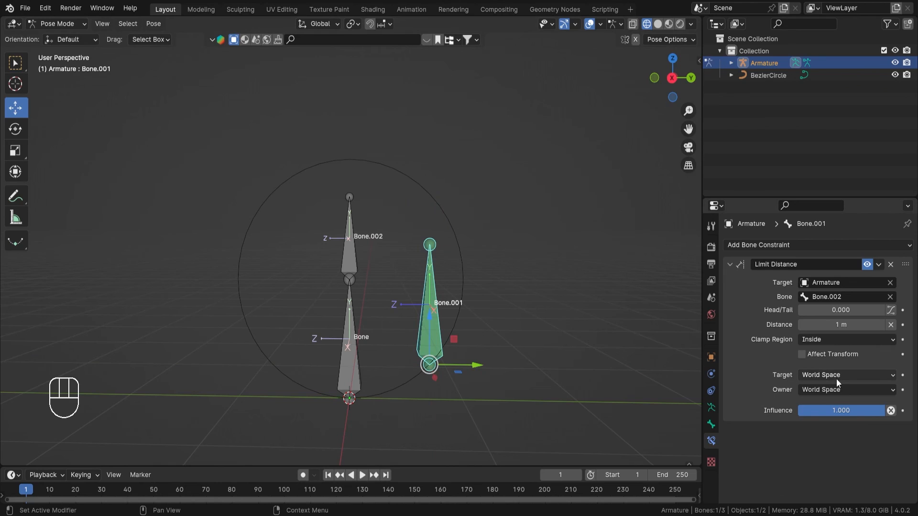
Select Bone and test moving it in the YZ plane, cancelling the move.
{"action": "left_click", "coordinate": [354, 375]}
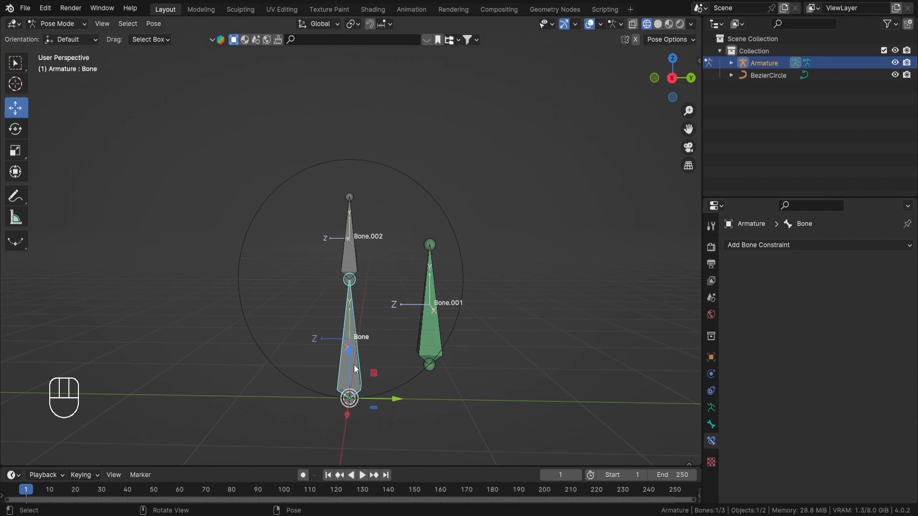
{"action": "left_click_drag", "start_coordinate": [374, 373], "coordinate": [282, 274]}
{"action": "right_click", "coordinate": [396, 330]}
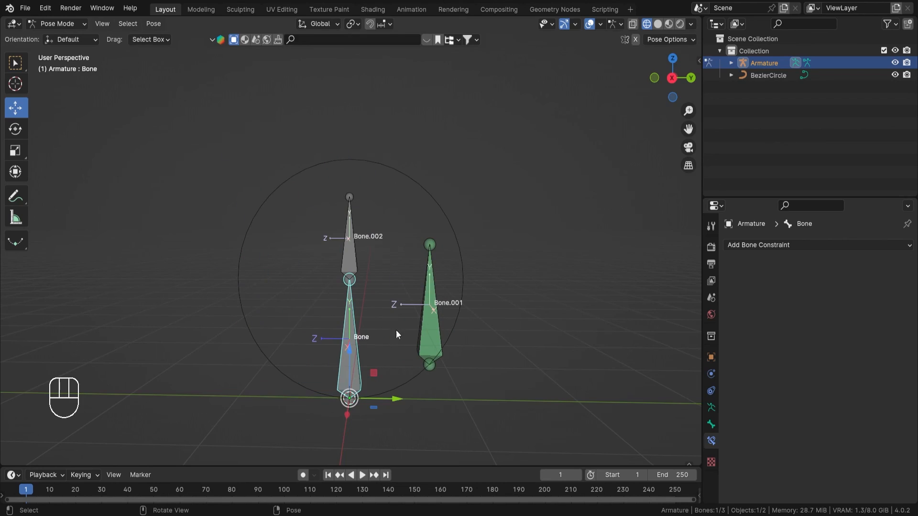
Select Bone.001 and set its Limit Distance constraint's Target to Local With Parent.
{"action": "left_click", "coordinate": [429, 326]}
{"action": "left_click", "coordinate": [842, 376]}
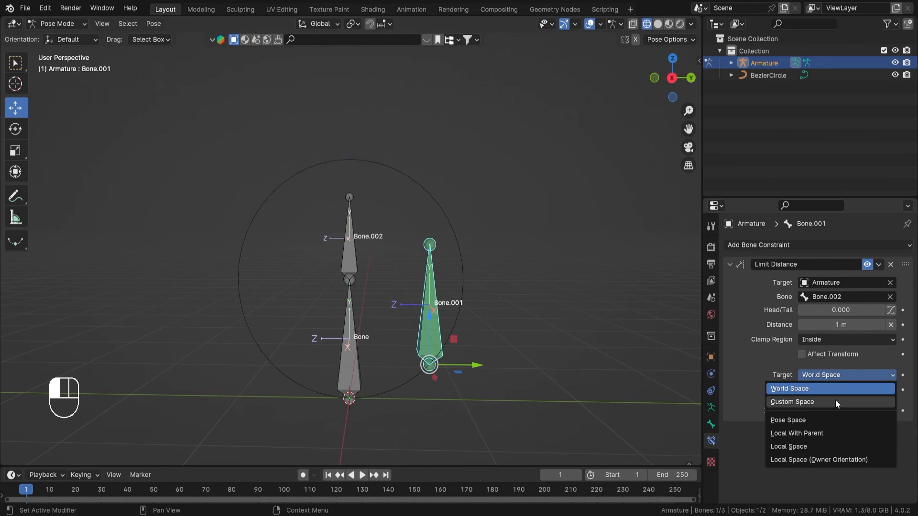
{"action": "left_click", "coordinate": [801, 433]}
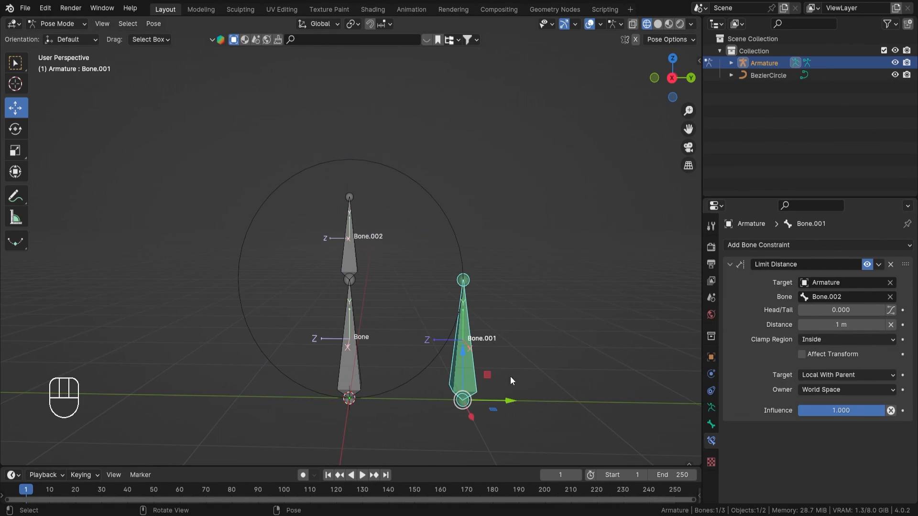
Select Bone.001, Bone.002 and Bone in turn, and test moving Bone.001 in the YZ plane with Local With Parent, cancelling the move.
{"action": "left_click", "coordinate": [471, 348]}
{"action": "left_click", "coordinate": [354, 244]}
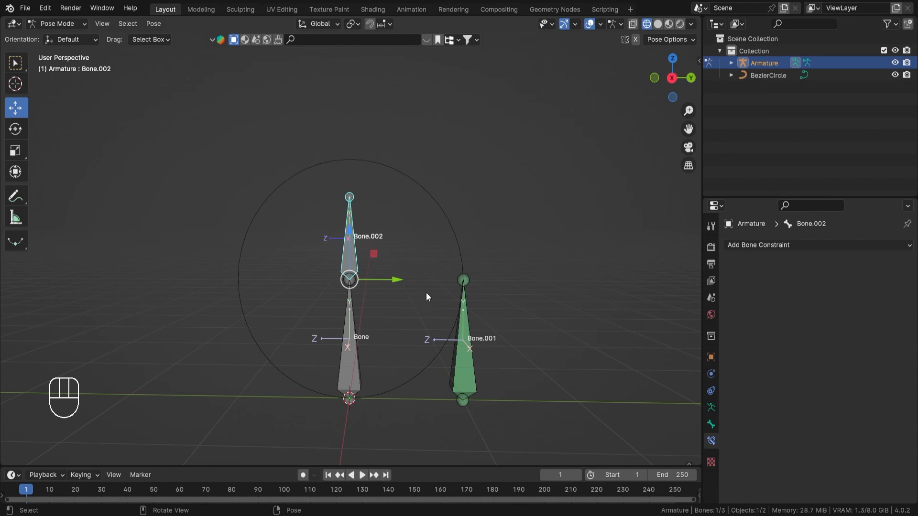
{"action": "left_click", "coordinate": [462, 358]}
{"action": "left_click_drag", "start_coordinate": [492, 375], "coordinate": [526, 430]}
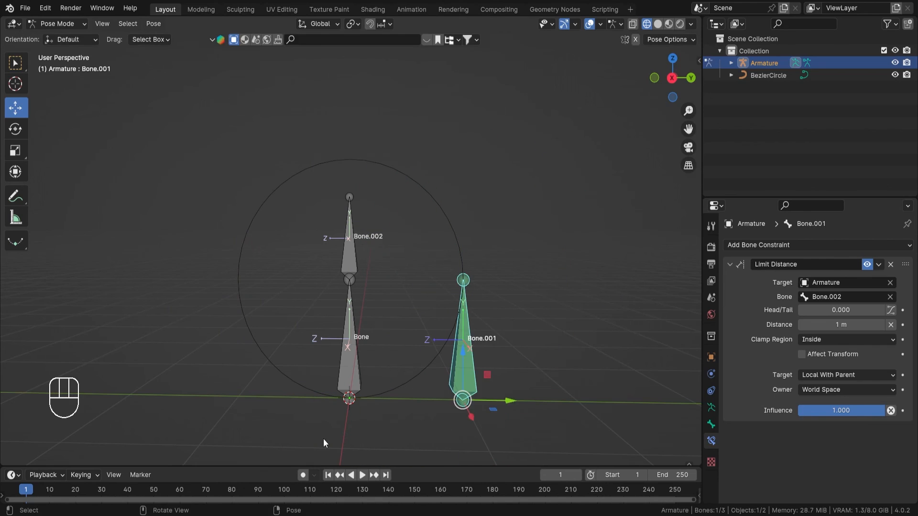
{"action": "left_click", "coordinate": [347, 245]}
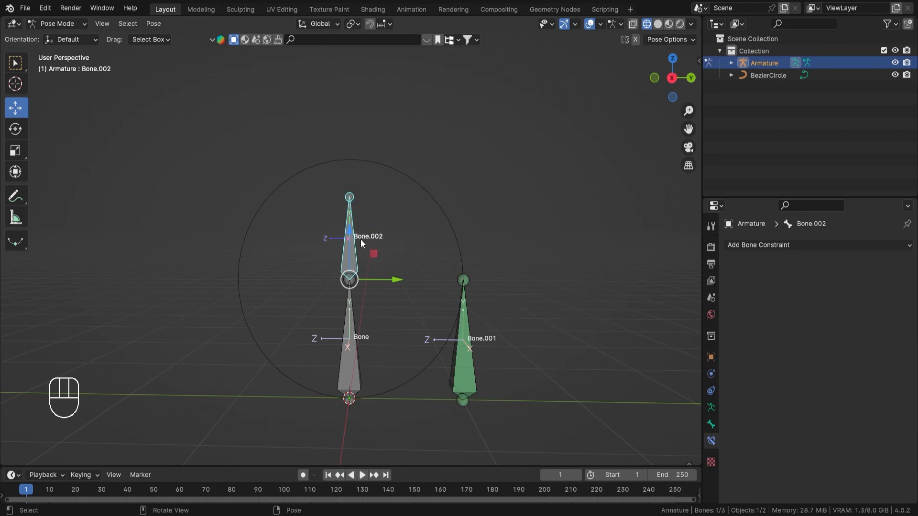
{"action": "left_click", "coordinate": [344, 351]}
{"action": "left_click", "coordinate": [473, 371]}
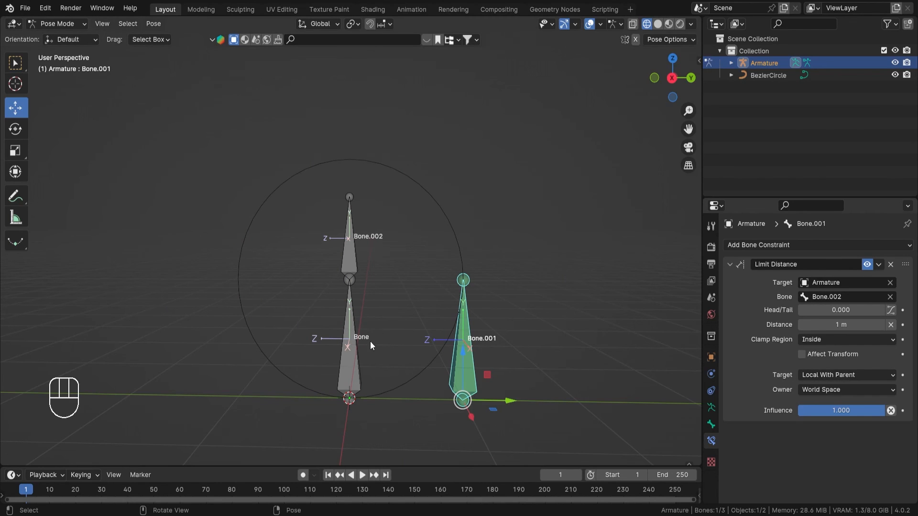
Select Bone and test moving it together with its child Bone.002 in the YZ plane, cancelling the move.
{"action": "left_click", "coordinate": [351, 354]}
{"action": "key", "text": "g"}
{"action": "key", "text": "z"}
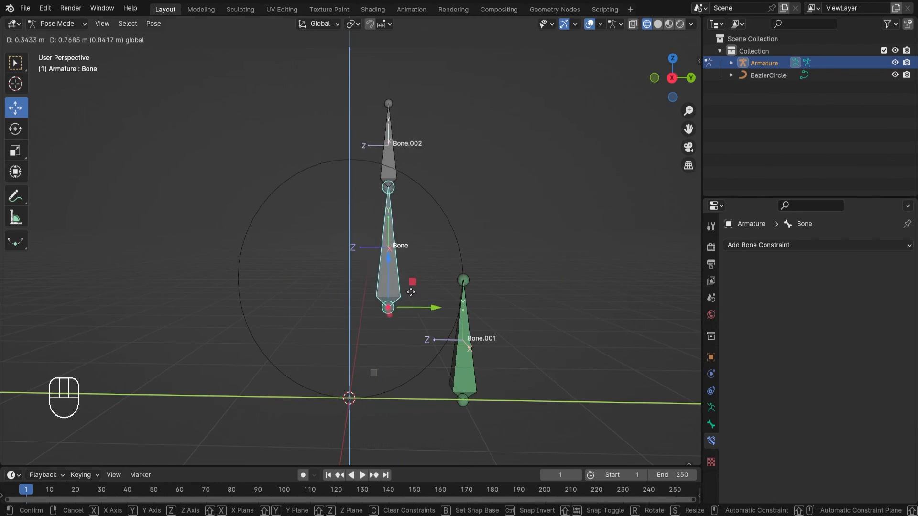
{"action": "key", "text": "Escape"}
Select Bone.001 and test its Limit Distance constraint's Influence, ending at 1.000.
{"action": "left_click", "coordinate": [485, 390]}
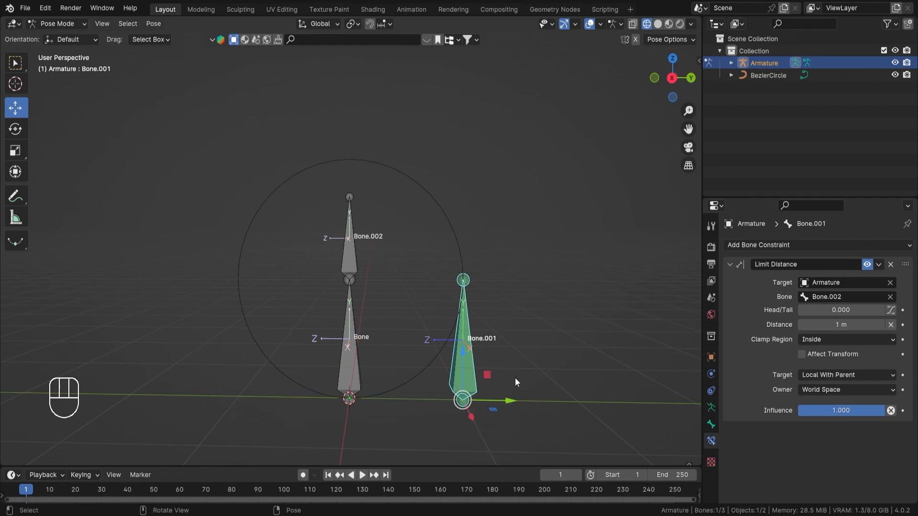
{"action": "scroll", "coordinate": [550, 324], "scroll_direction": "down", "scroll_amount": 2}
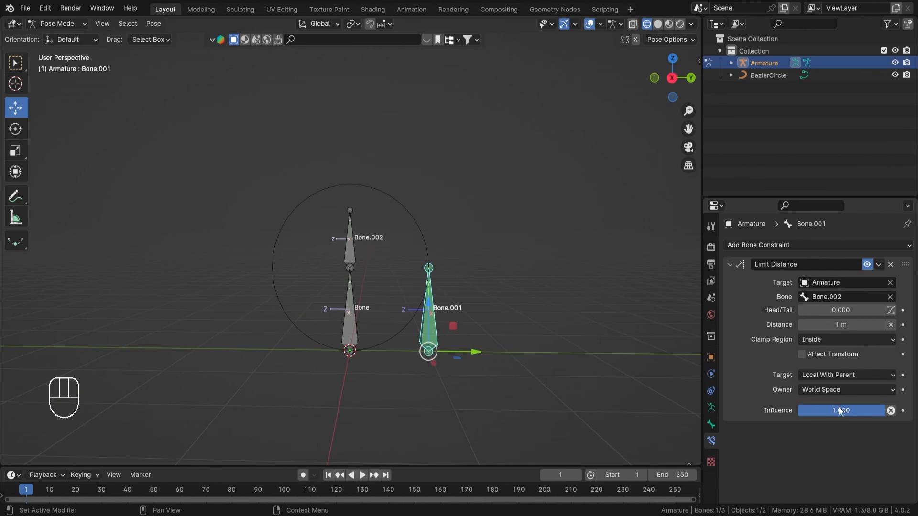
{"action": "left_click_drag", "start_coordinate": [839, 410], "coordinate": [885, 411]}
{"action": "left_click_drag", "start_coordinate": [857, 410], "coordinate": [885, 410]}
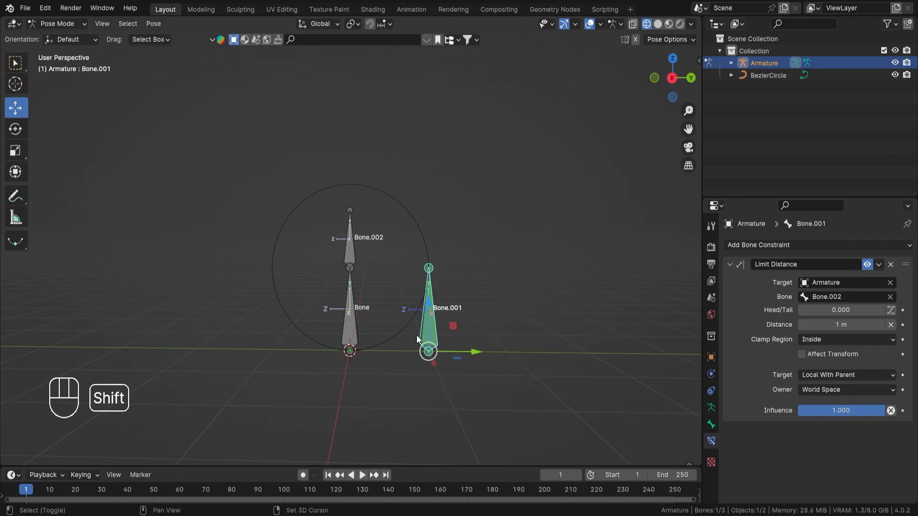
{"action": "middle_click_drag", "start_coordinate": [417, 360], "coordinate": [383, 331], "text": "shift"}
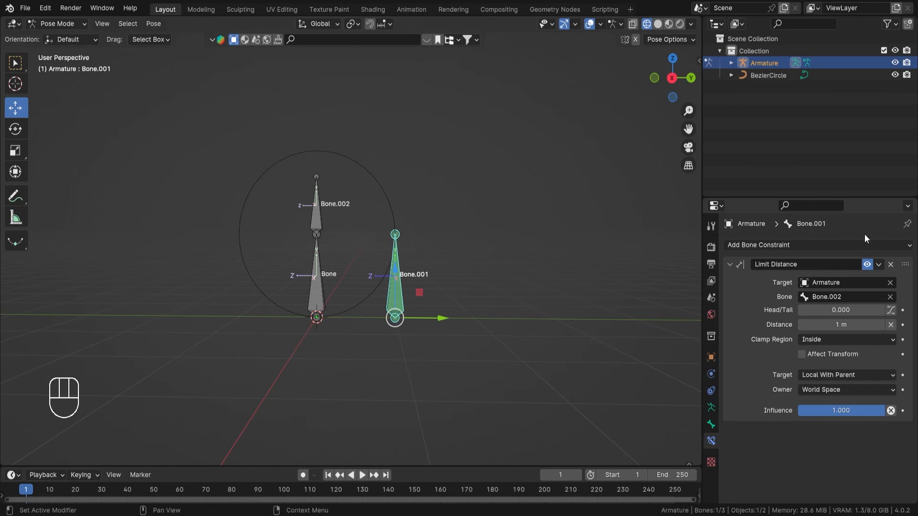
{"action": "left_click", "coordinate": [876, 246]}
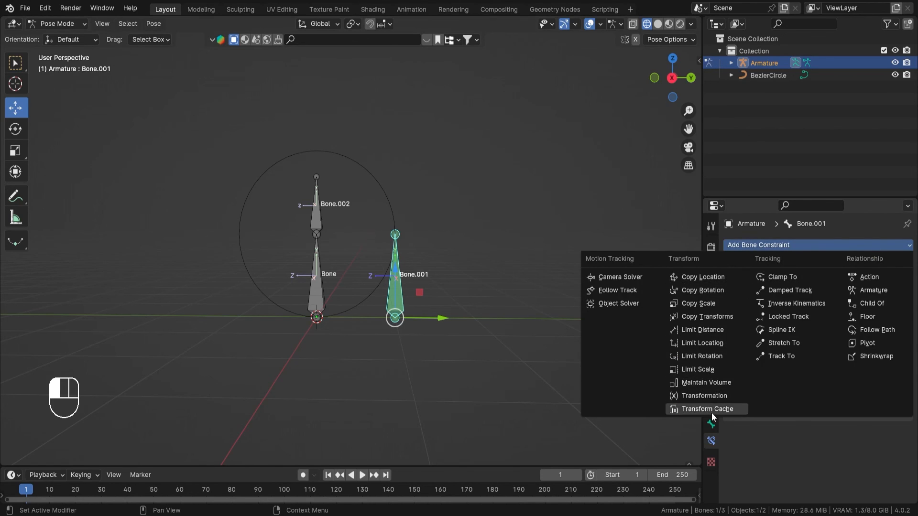
{"action": "left_click", "coordinate": [702, 330]}
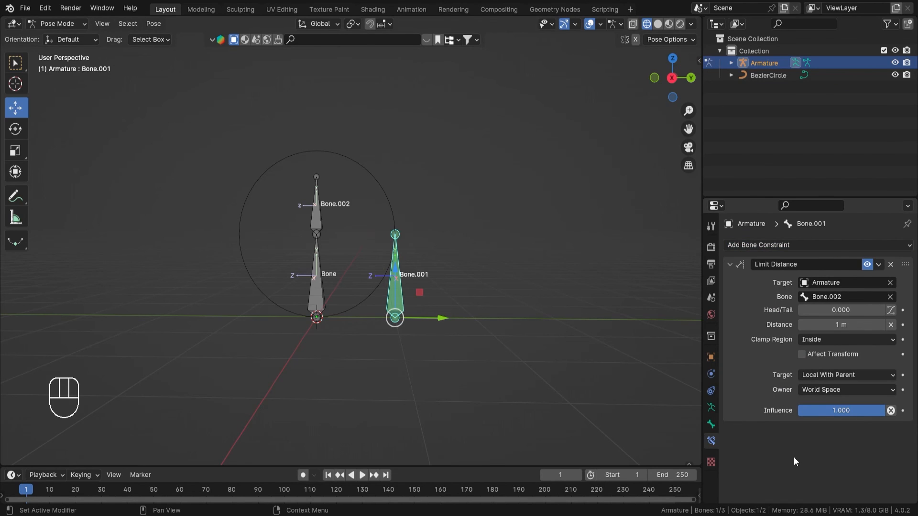